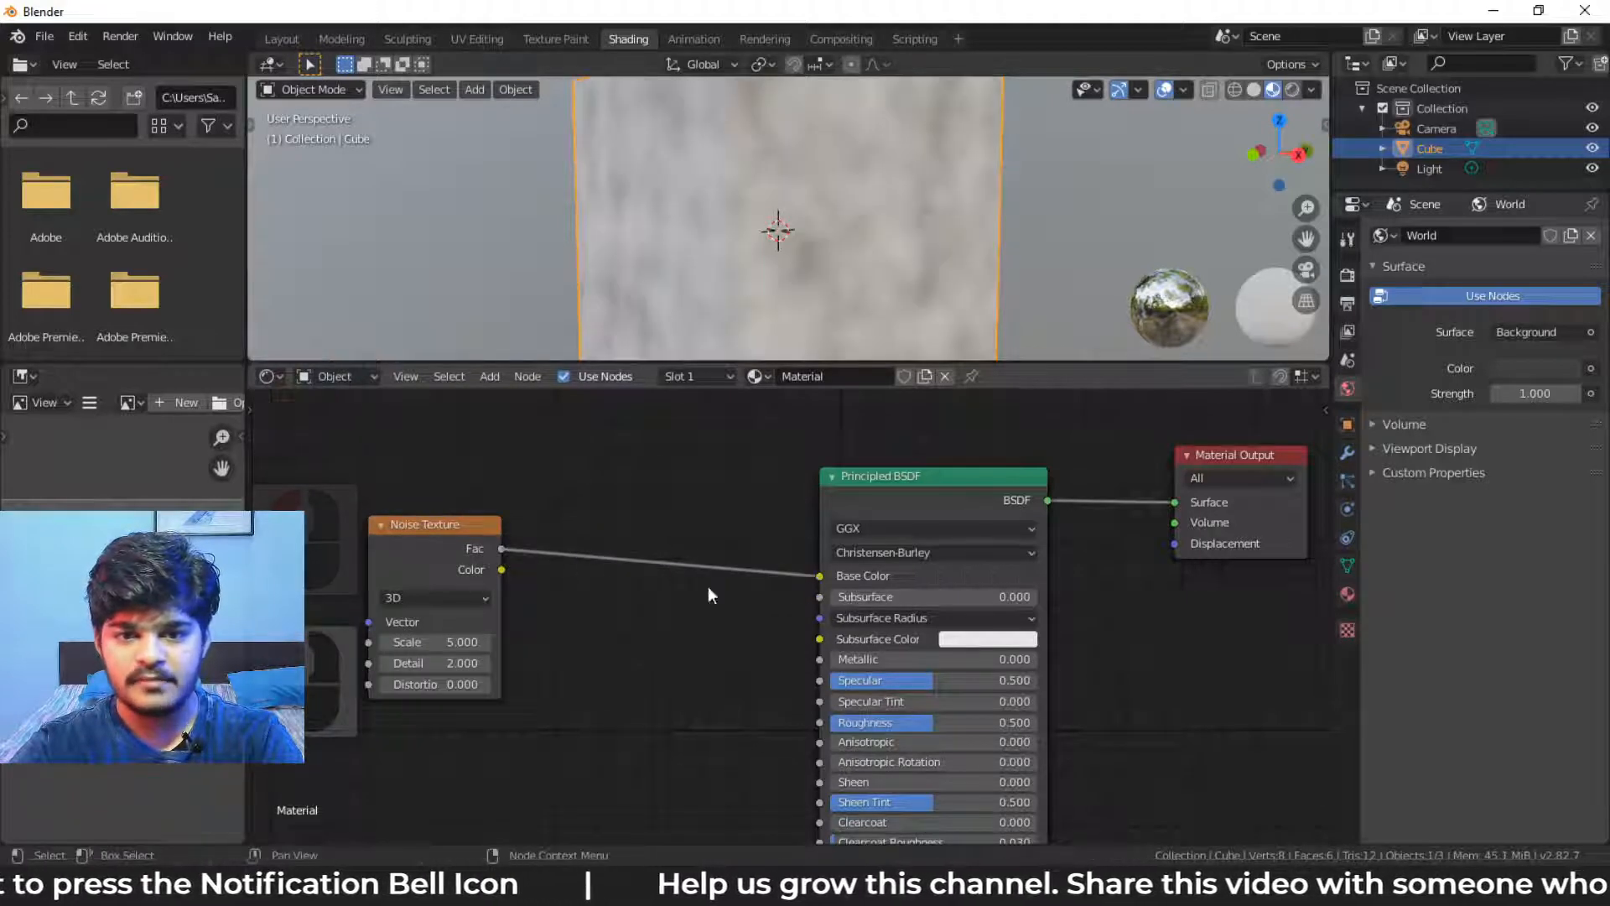
# Insert a ColorRamp node between the Noise Texture's Fac output and the Principled BSDF's Base Color
pyautogui.scroll(-9, 755, 252)
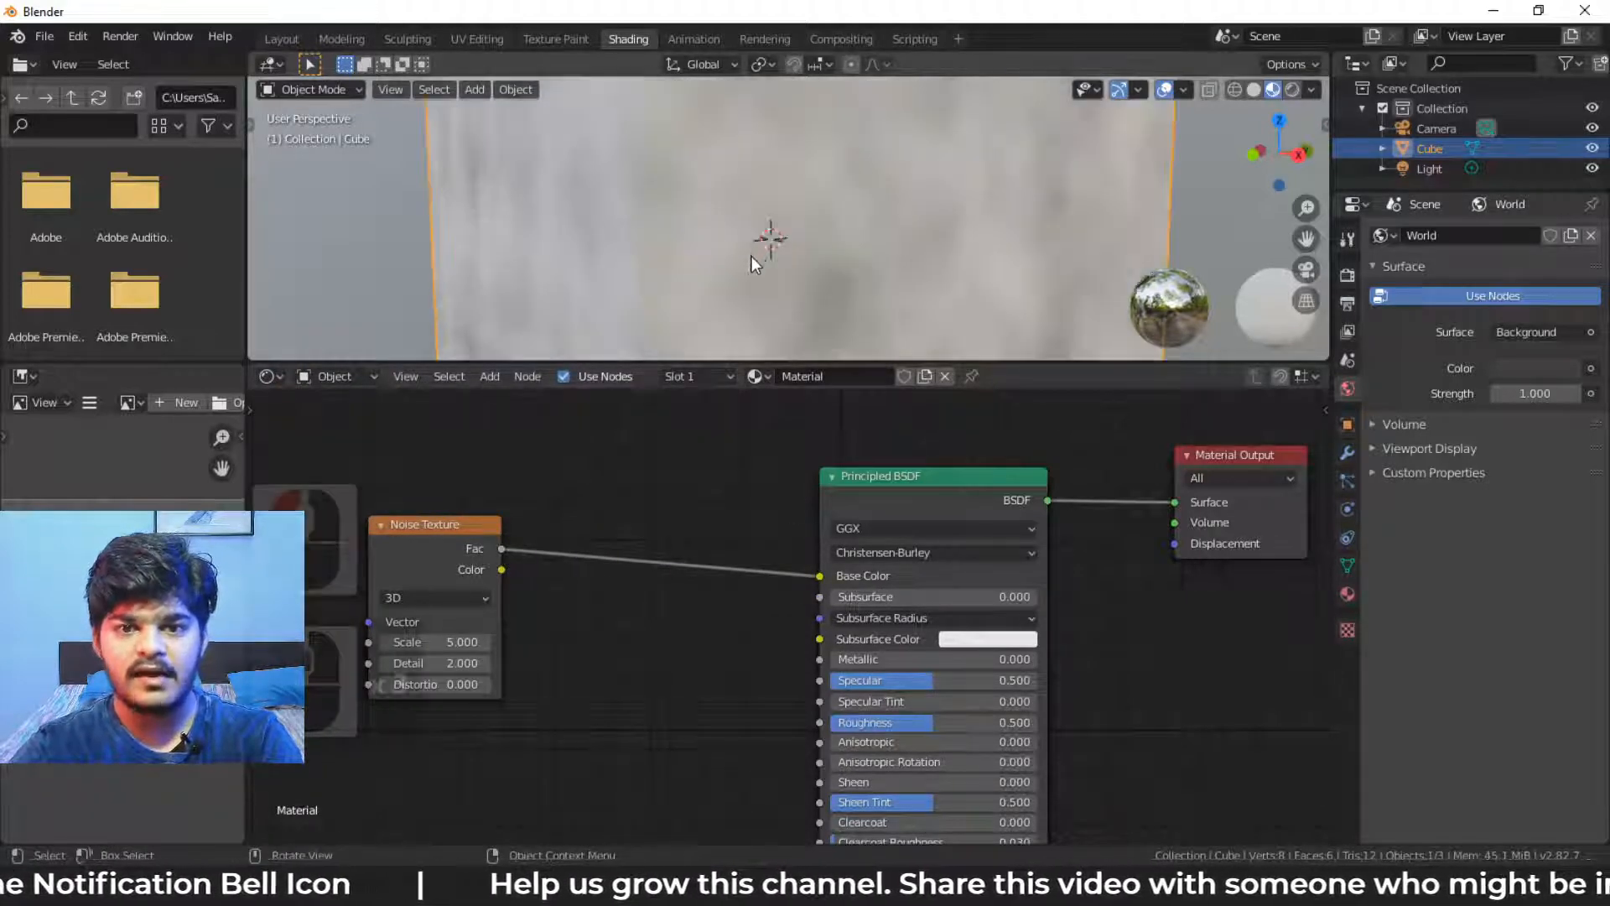
pyautogui.scroll(4, 783, 248)
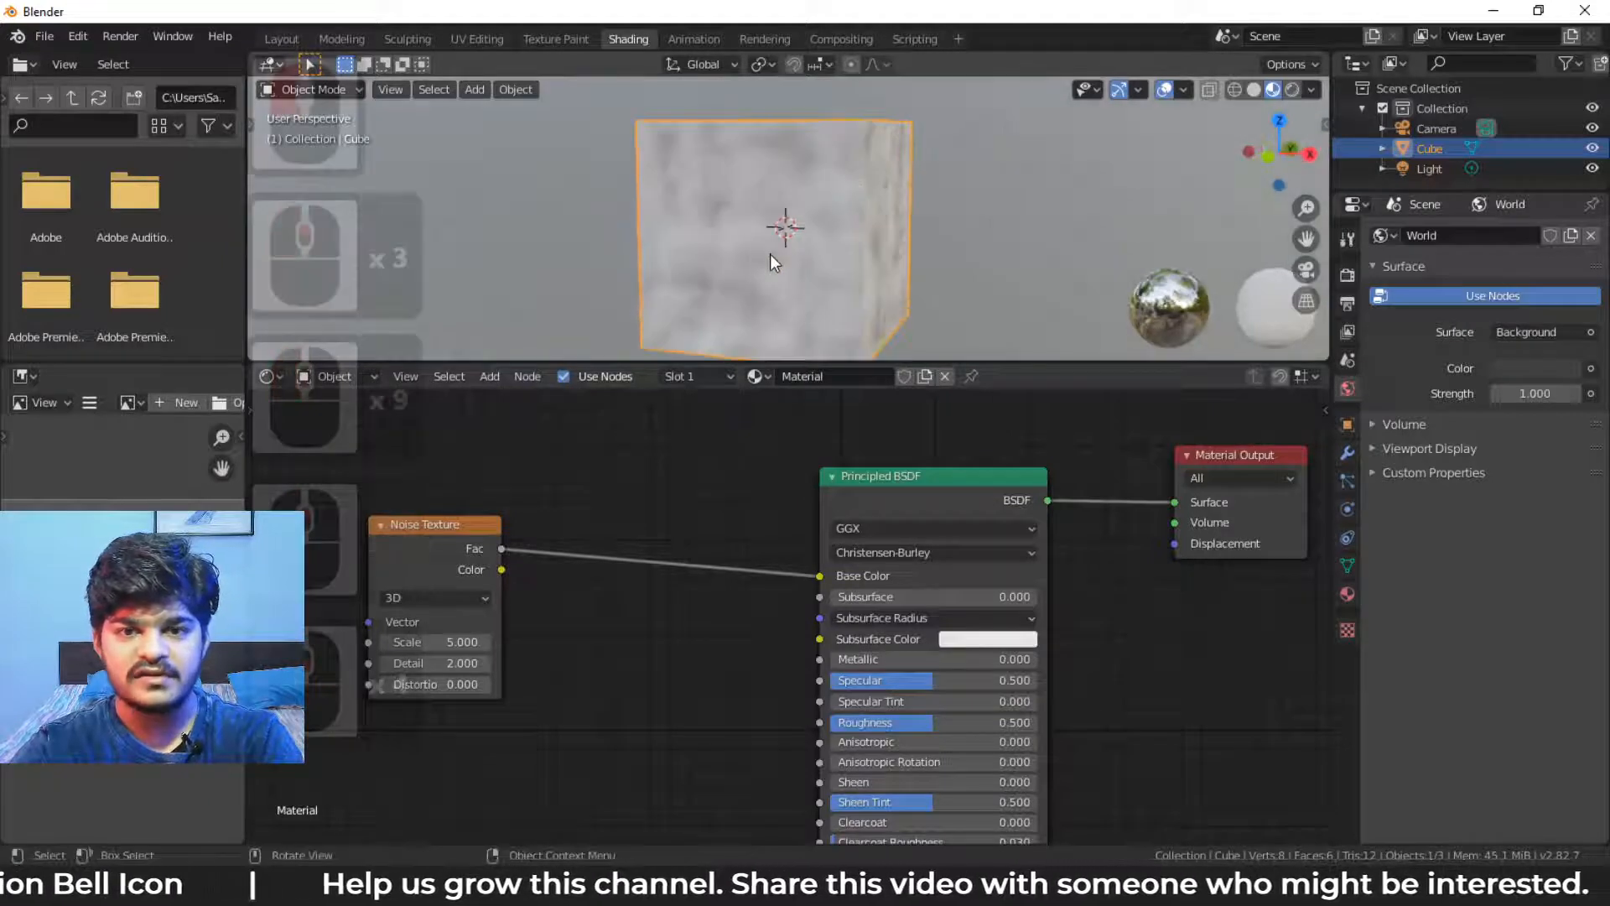
pyautogui.hotkey('shift', 'a')
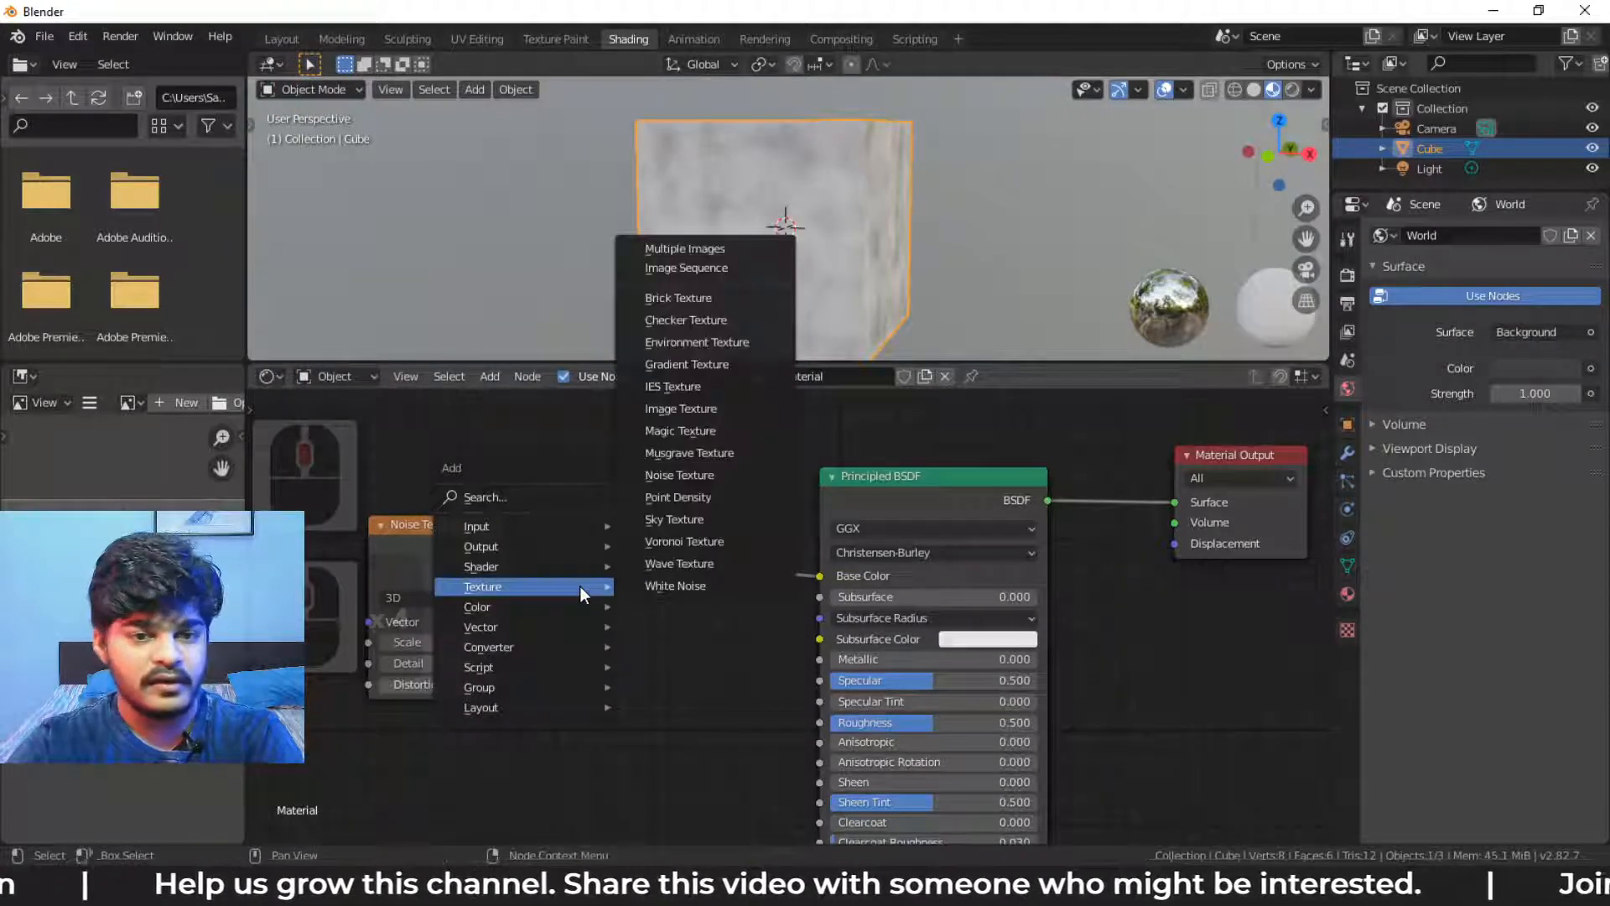
pyautogui.click(536, 497)
pyautogui.write('colo')
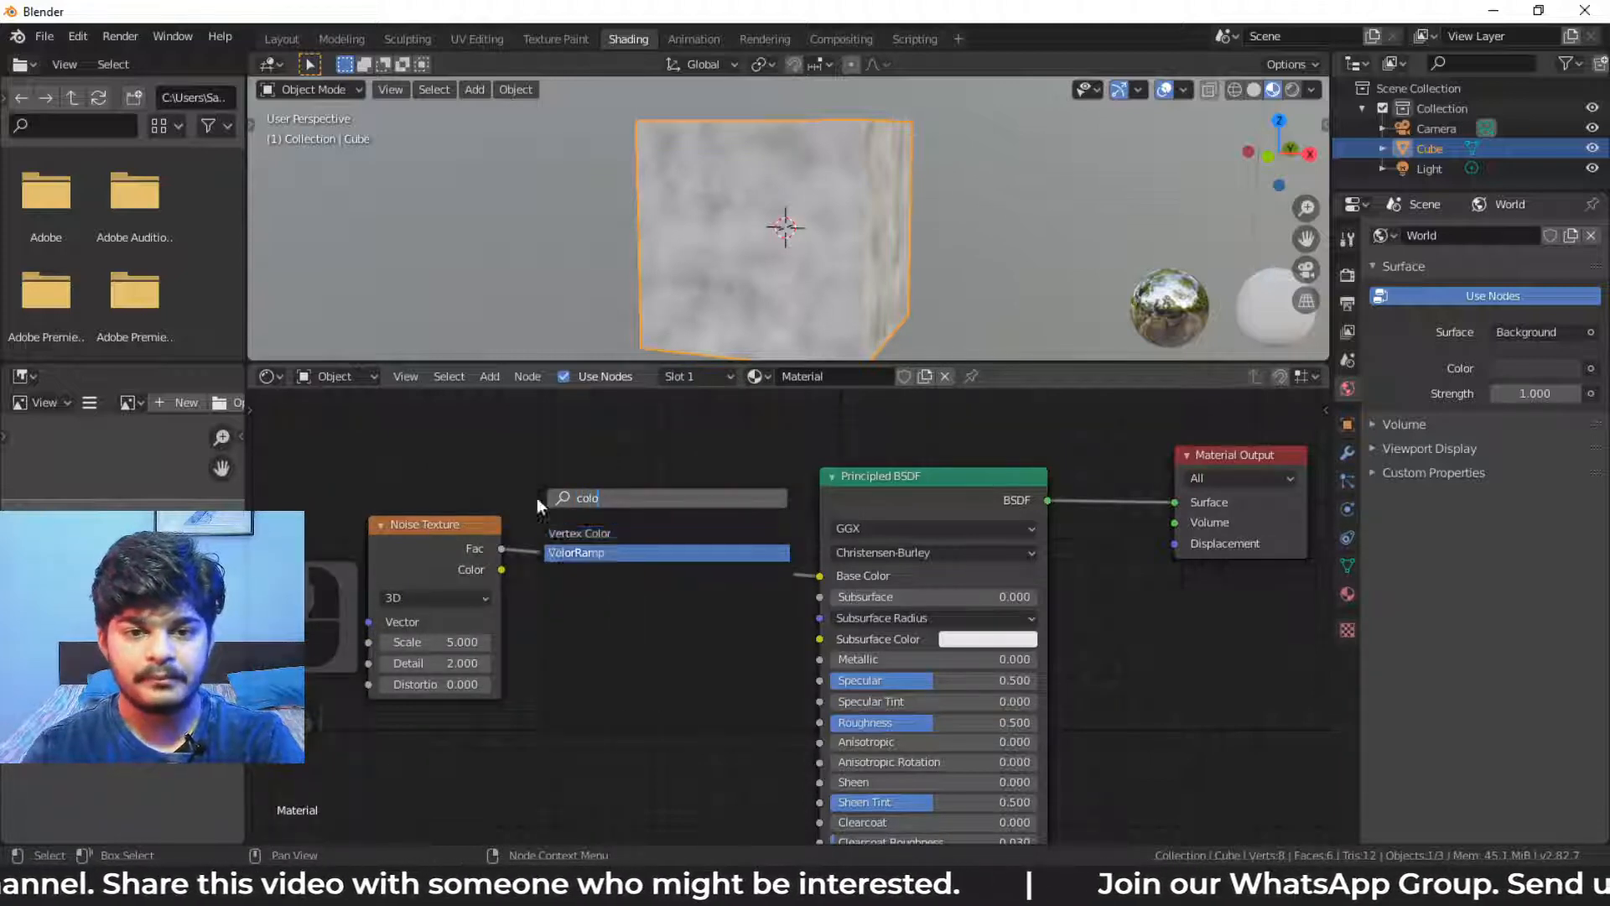
pyautogui.press('Return')
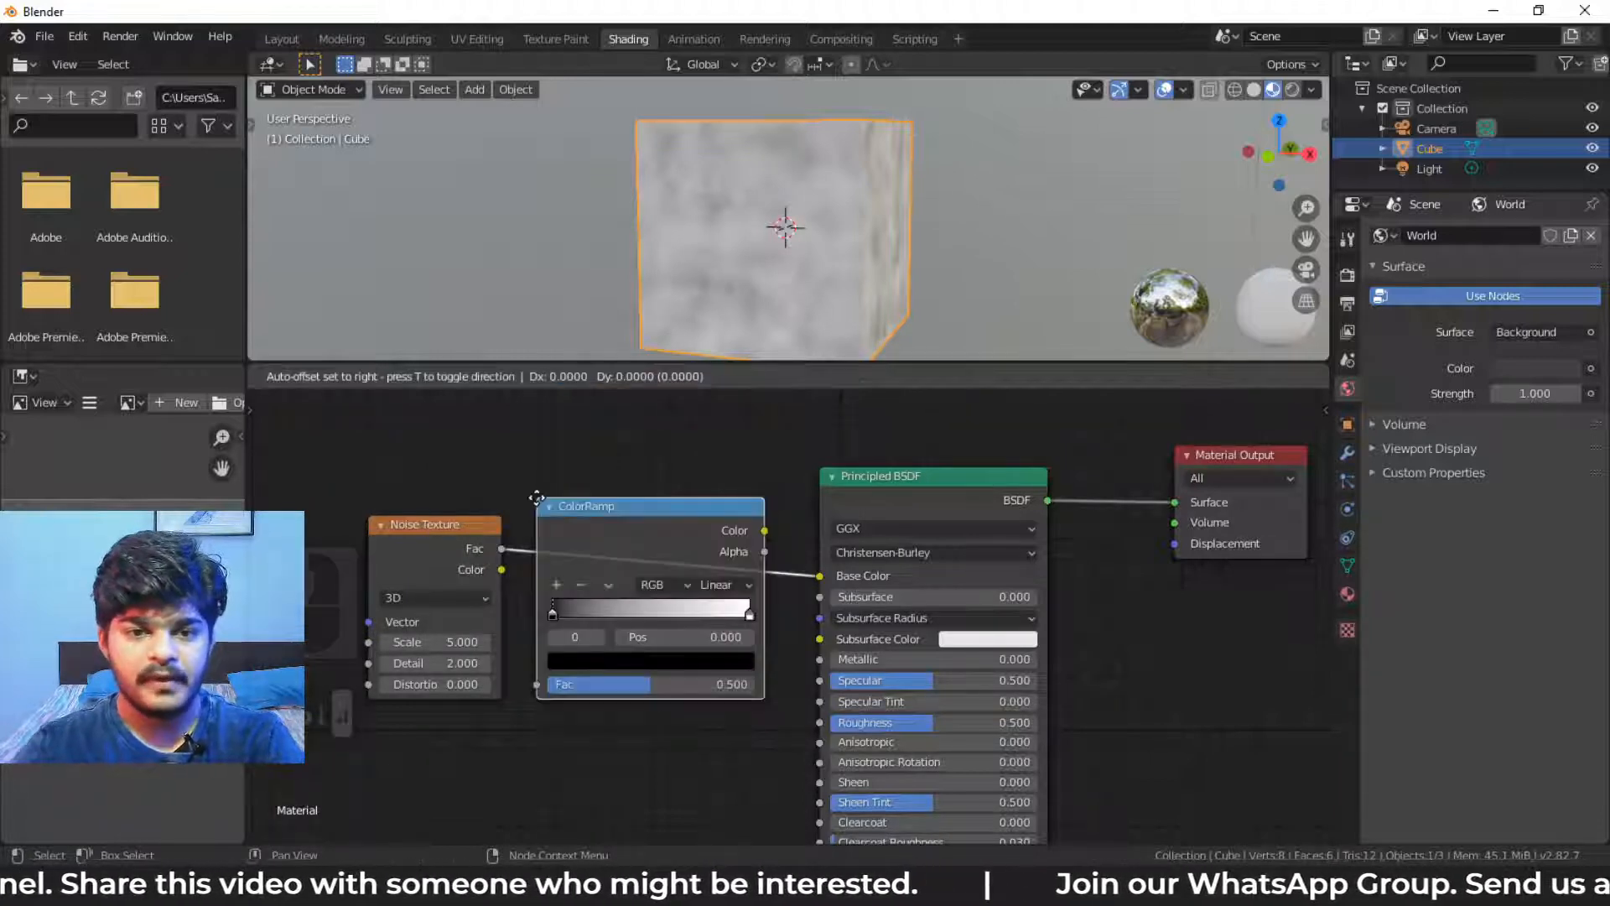
pyautogui.click(537, 496)
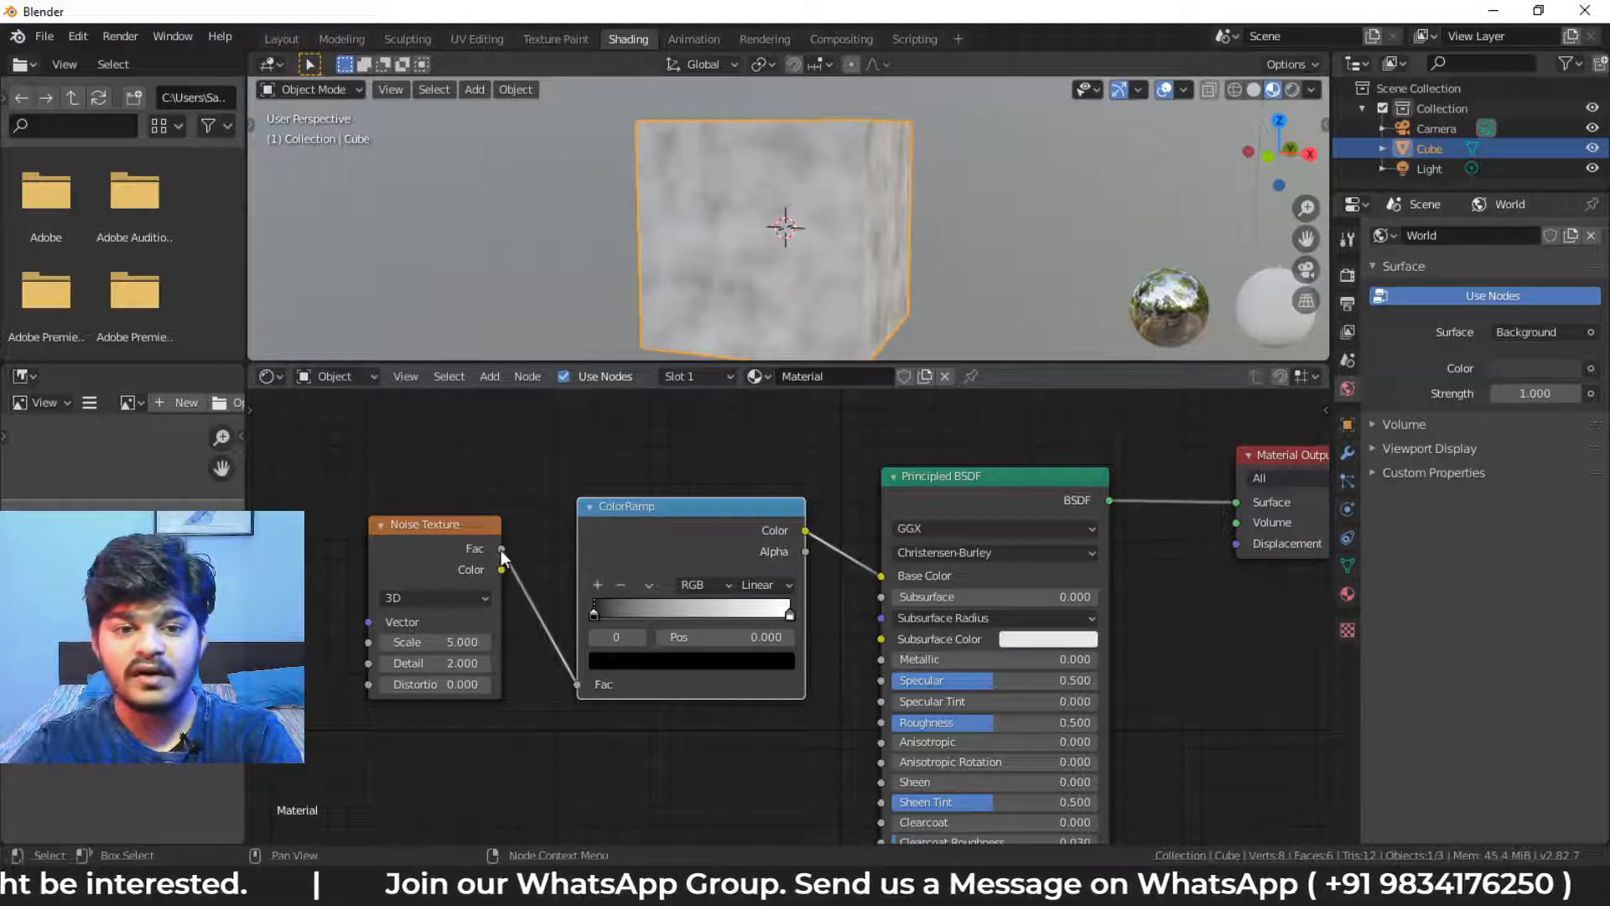
# Preview the cube with the Noise Texture's Color output wired directly to Base Color, and restore the ColorRamp's connection to Base Color
pyautogui.moveTo(501, 569)
pyautogui.mouseDown()
pyautogui.moveTo(822, 590)
pyautogui.moveTo(882, 575)
pyautogui.mouseUp()
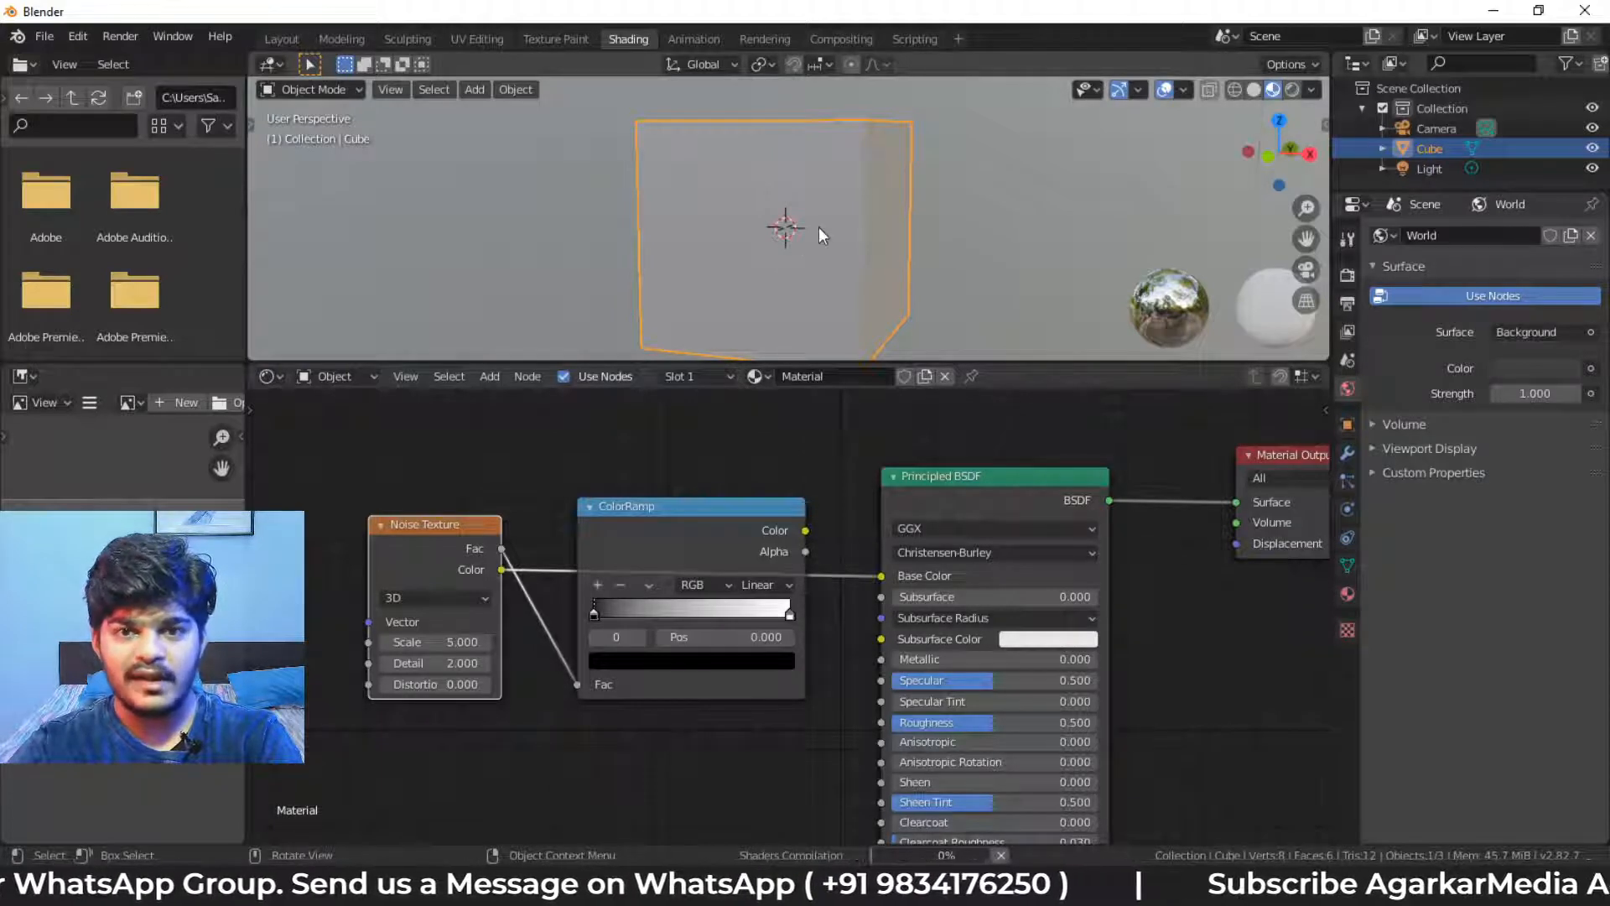
pyautogui.moveTo(799, 228)
pyautogui.mouseDown(button='middle')
pyautogui.moveTo(734, 233)
pyautogui.moveTo(786, 238)
pyautogui.mouseUp(button='middle')
pyautogui.scroll(-5, 786, 238)
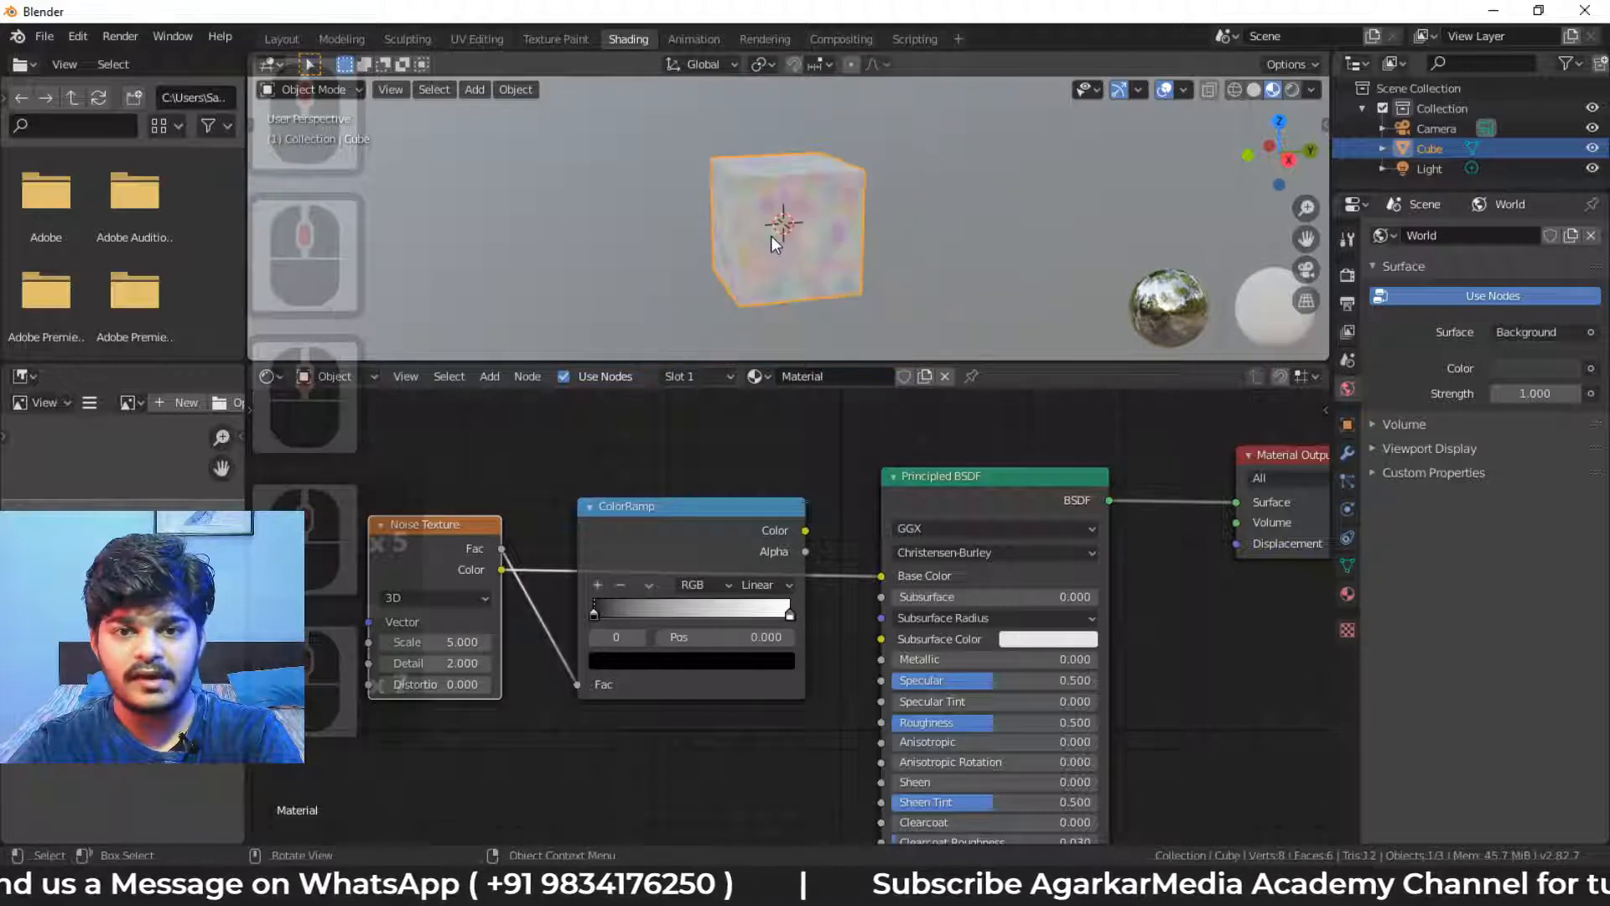
pyautogui.scroll(2, 767, 243)
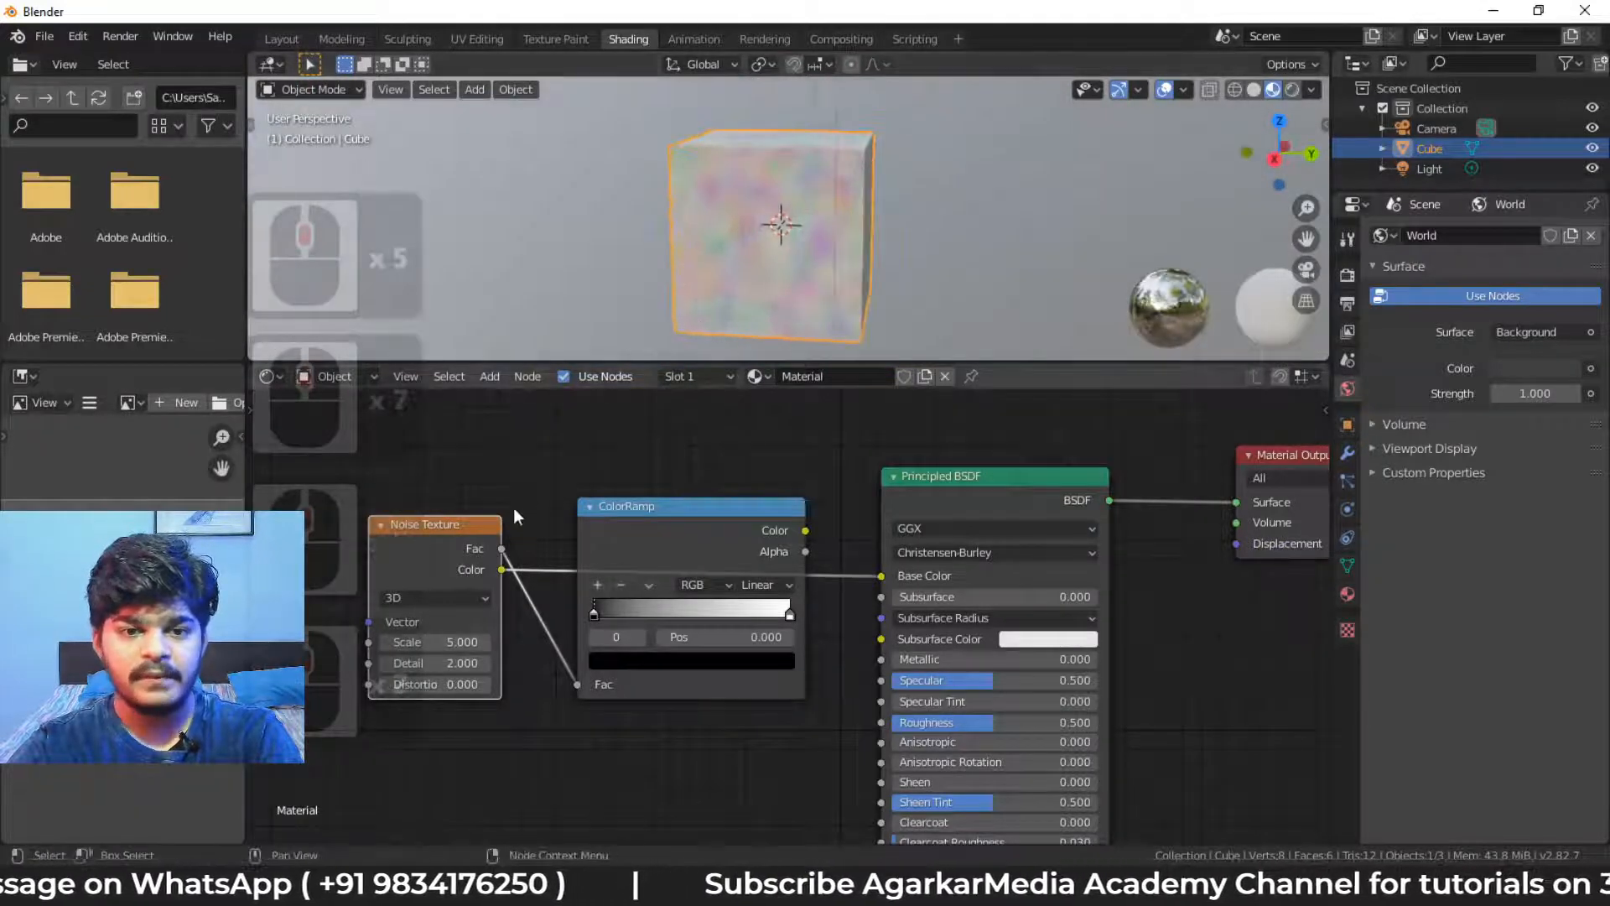
pyautogui.moveTo(501, 550); pyautogui.dragTo(577, 684)
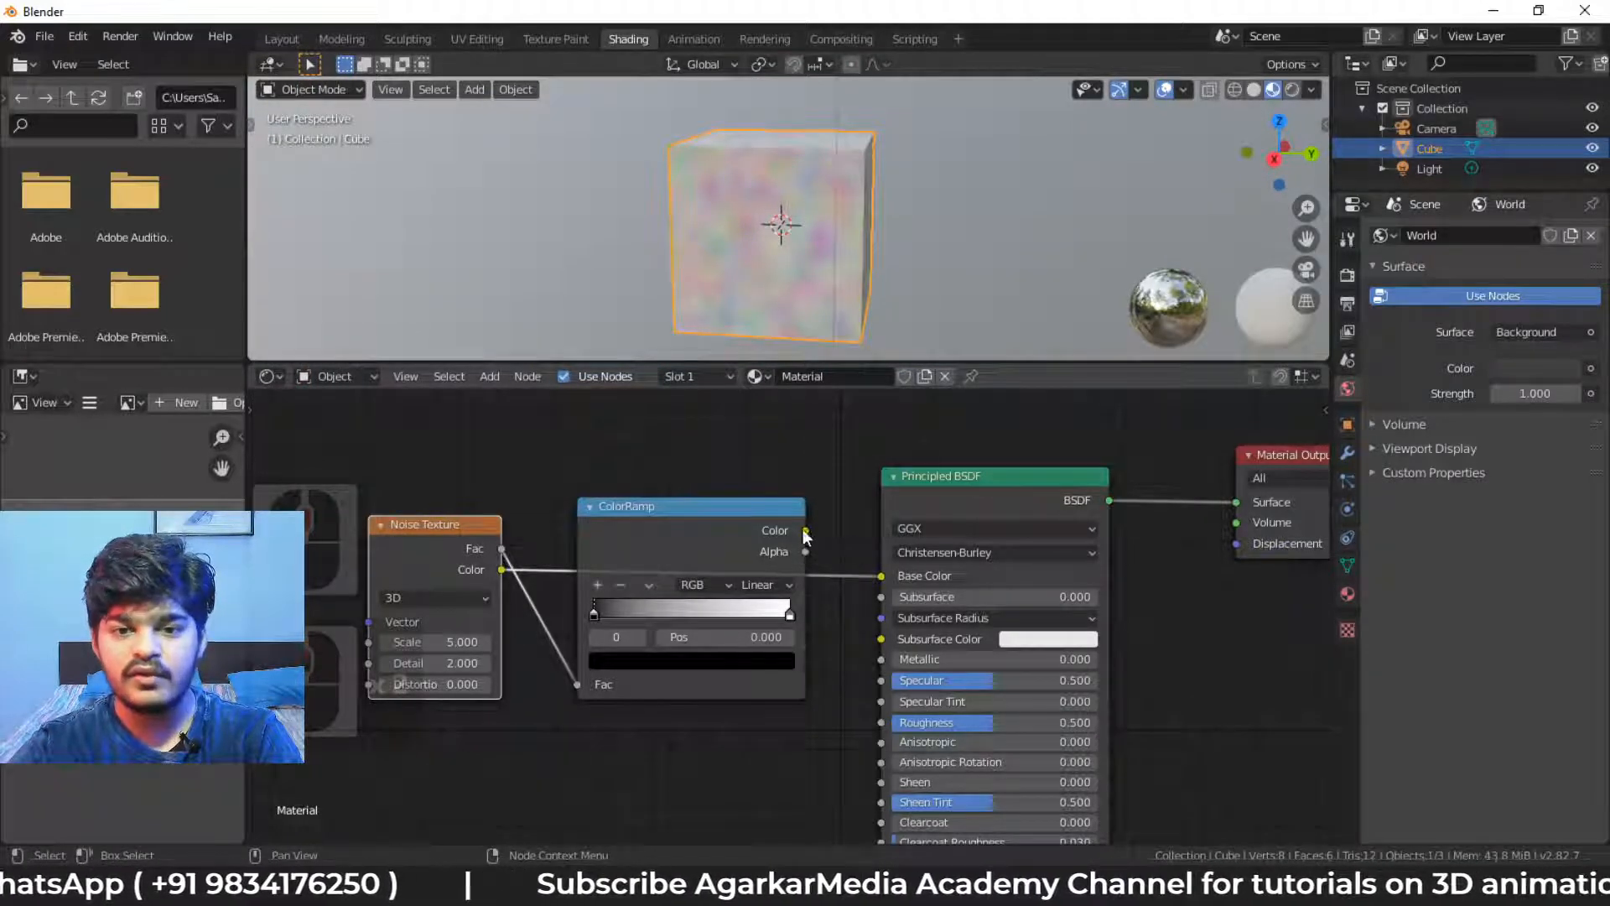
pyautogui.moveTo(805, 530); pyautogui.dragTo(880, 575)
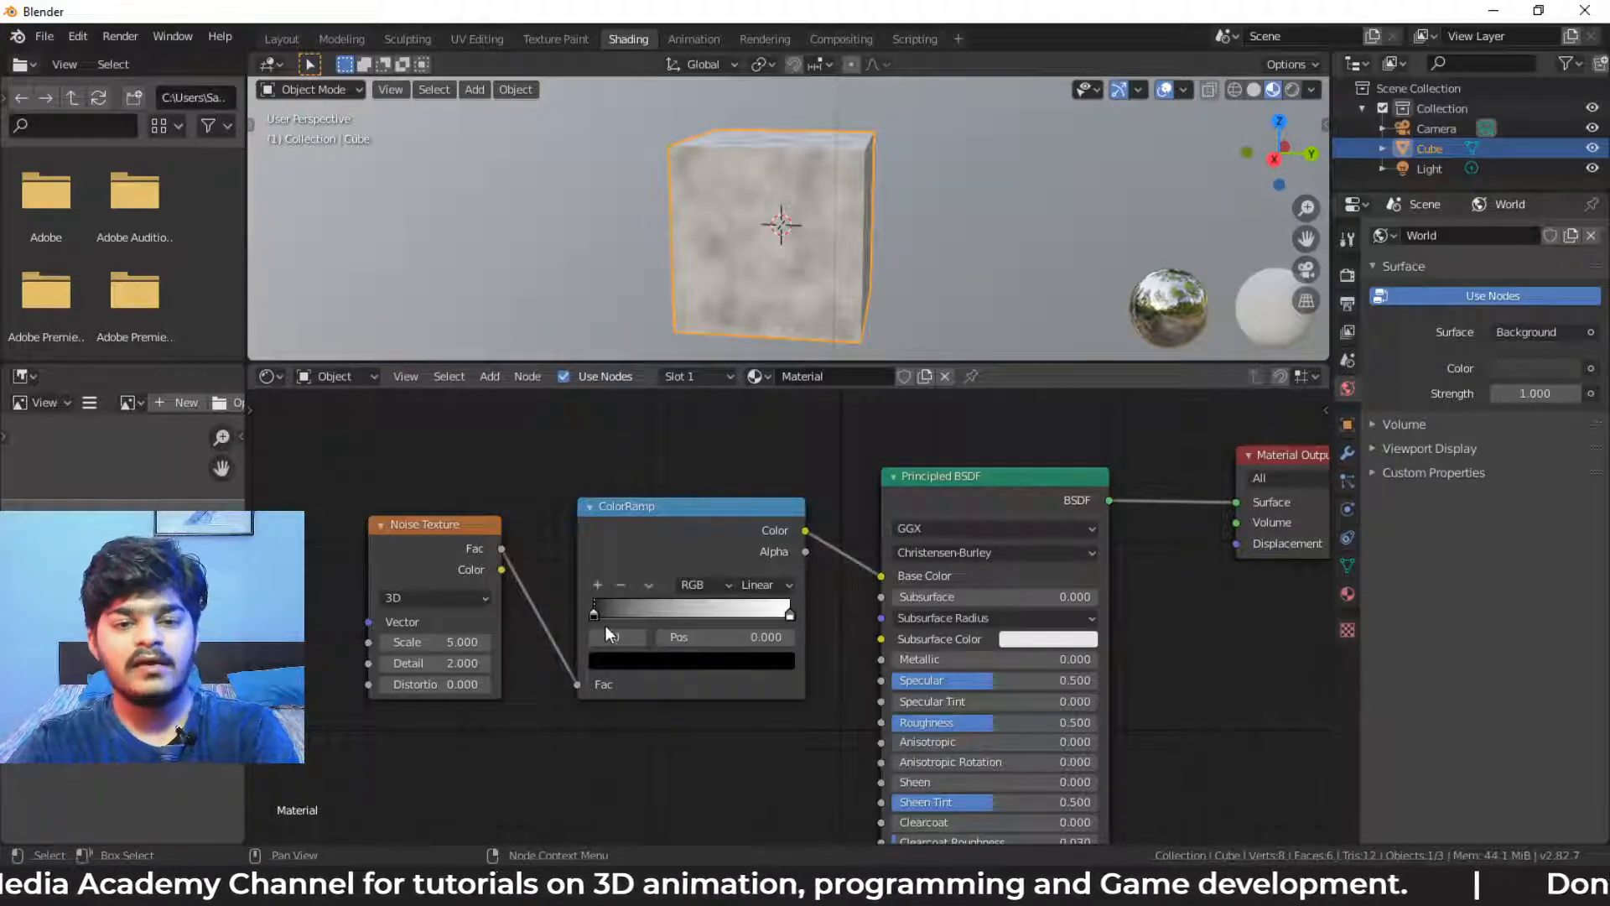
# Reposition the ColorRamp's stops, placing the black one at about 0.105 and the white one at about 0.986
pyautogui.click(633, 668)
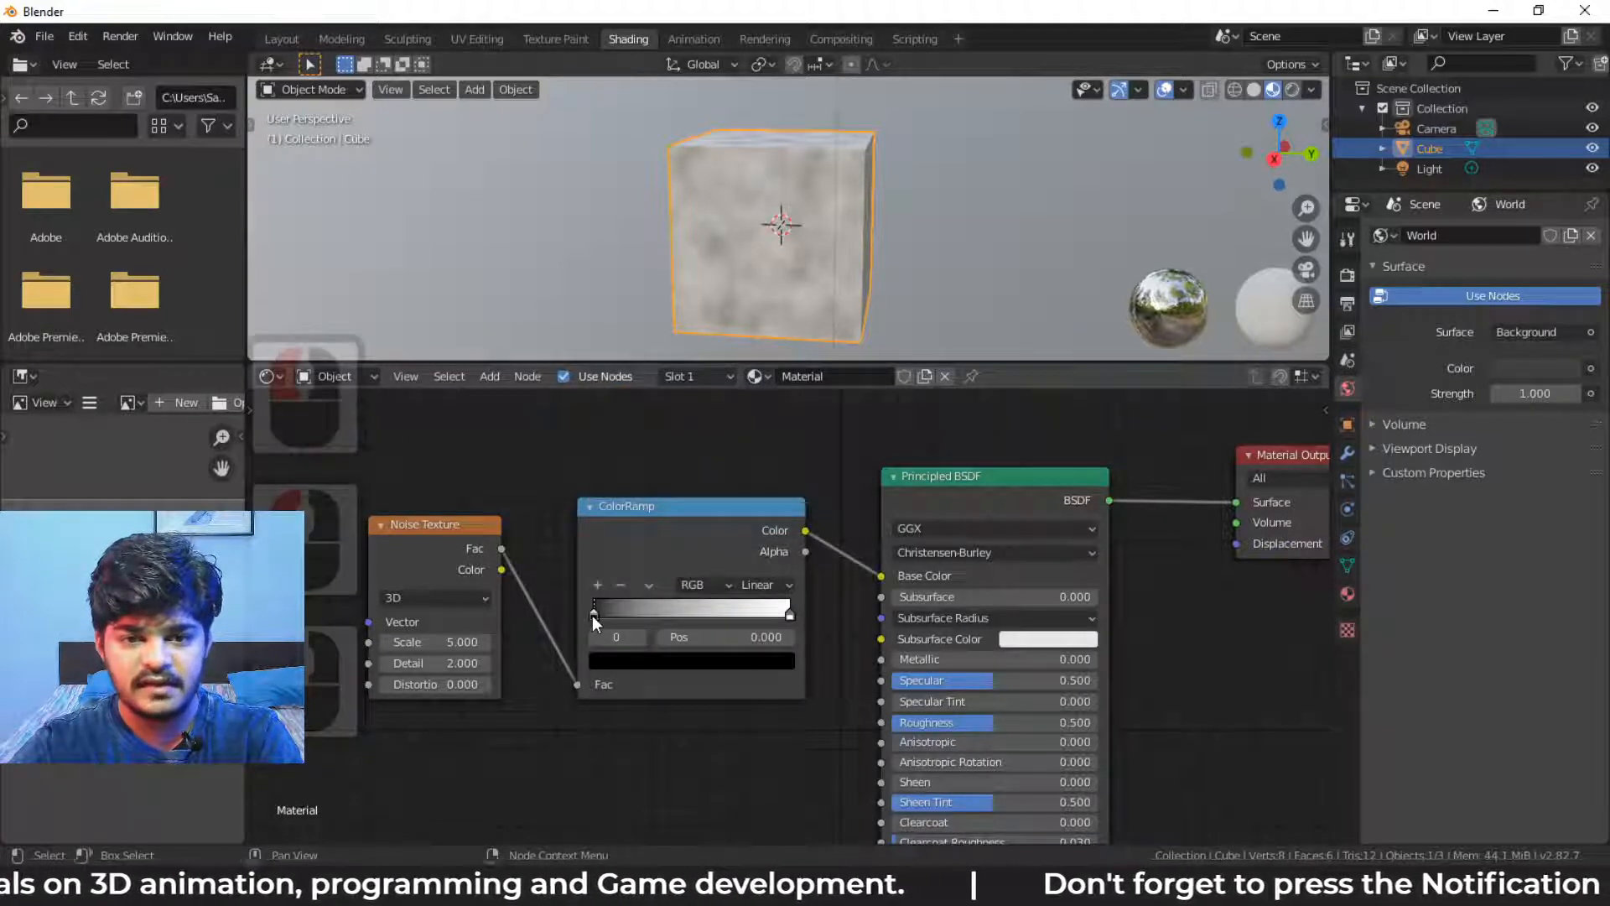
pyautogui.moveTo(592, 616); pyautogui.dragTo(664, 616)
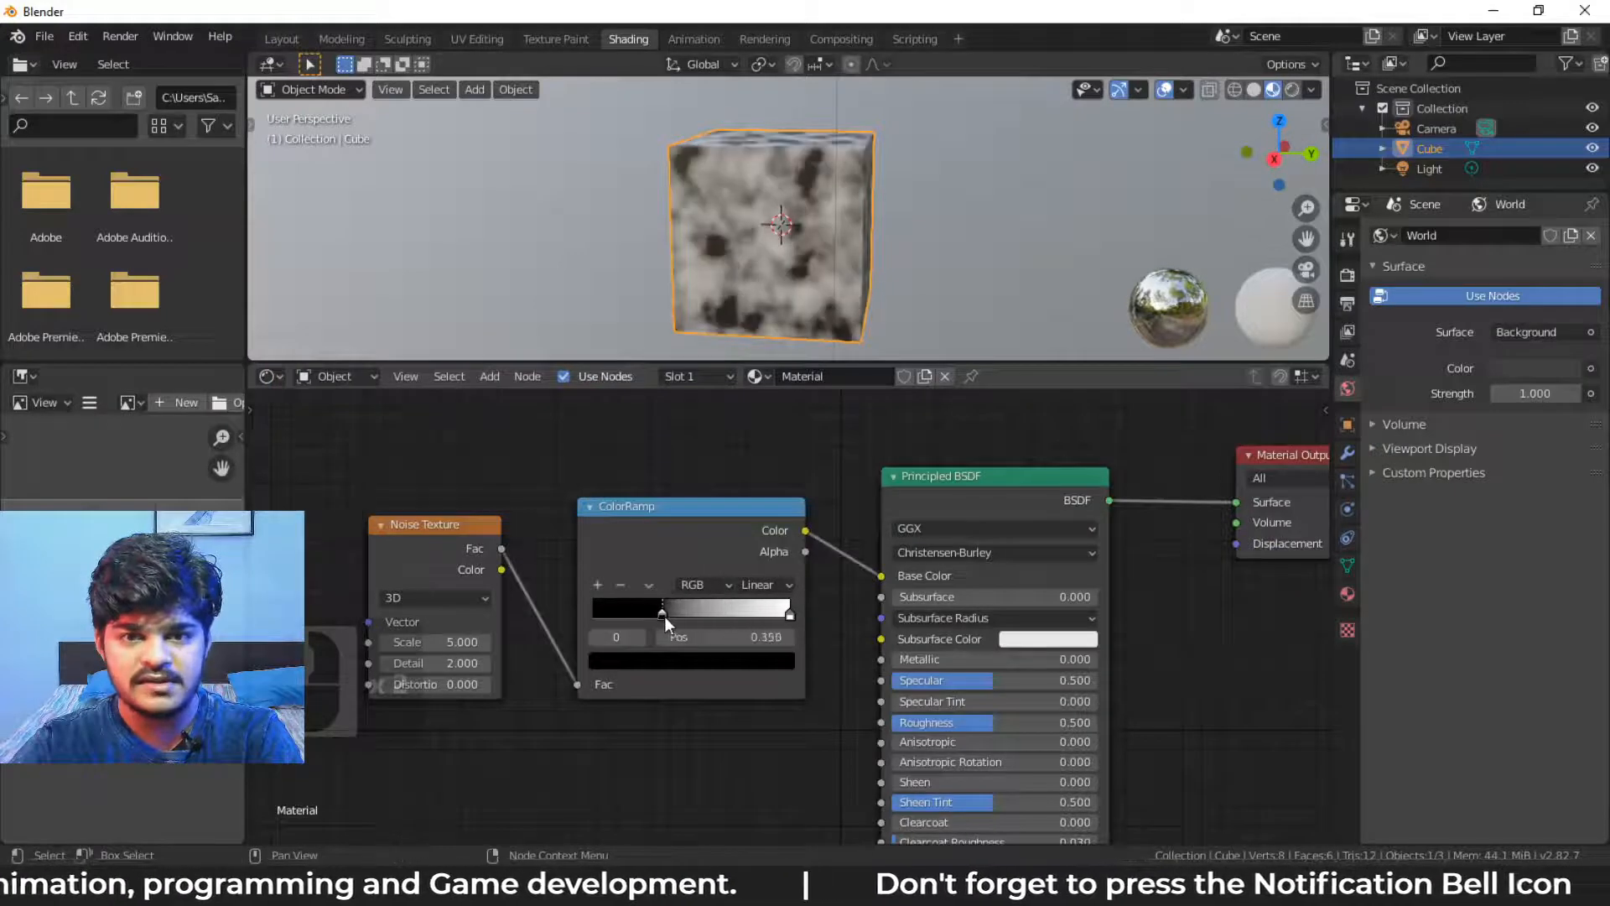
pyautogui.press('g')
pyautogui.click(788, 612)
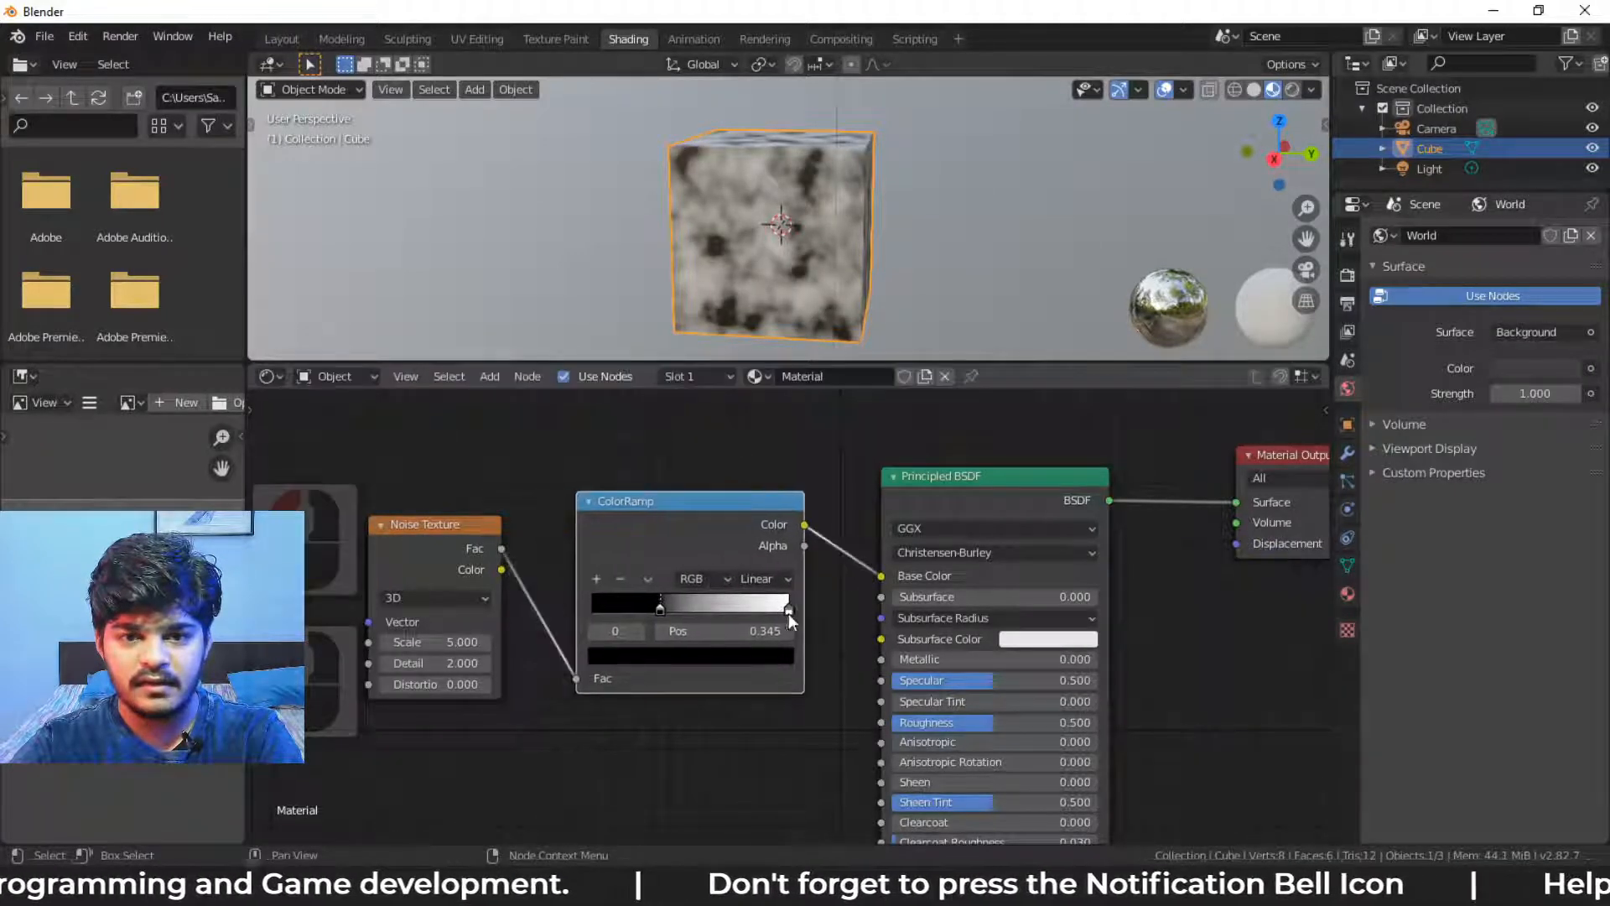
pyautogui.moveTo(789, 612)
pyautogui.mouseDown()
pyautogui.moveTo(729, 611)
pyautogui.moveTo(803, 615)
pyautogui.moveTo(706, 612)
pyautogui.moveTo(785, 610)
pyautogui.mouseUp()
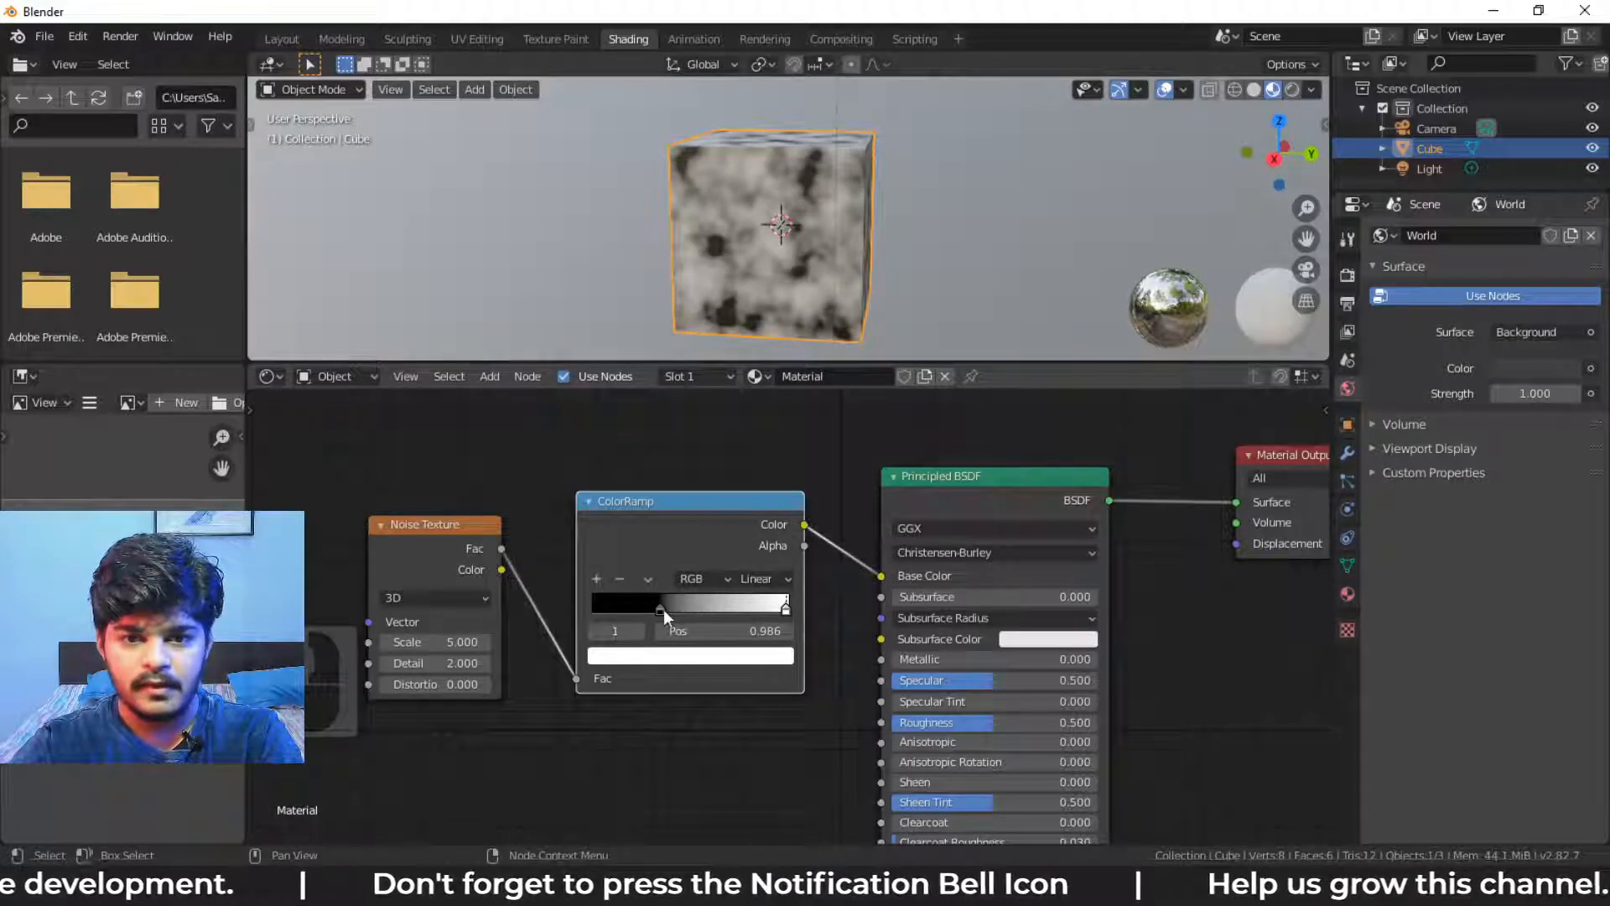
pyautogui.moveTo(661, 610); pyautogui.dragTo(612, 610)
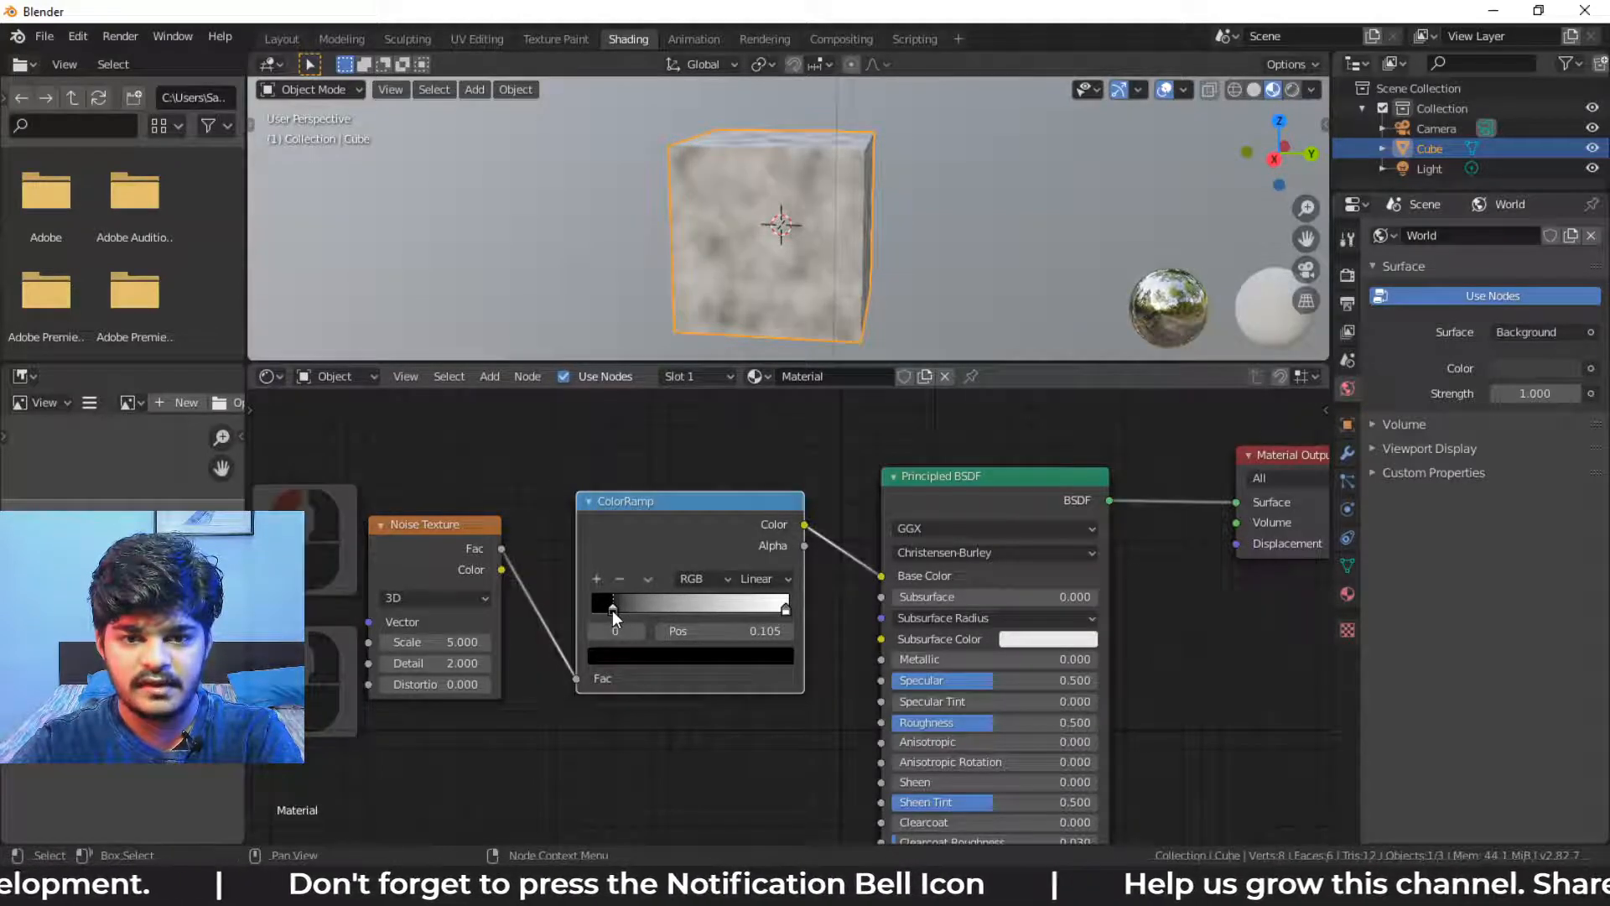
# Recolour the ColorRamp's black stop to a muted dark pink
pyautogui.click(634, 657)
pyautogui.click(688, 485)
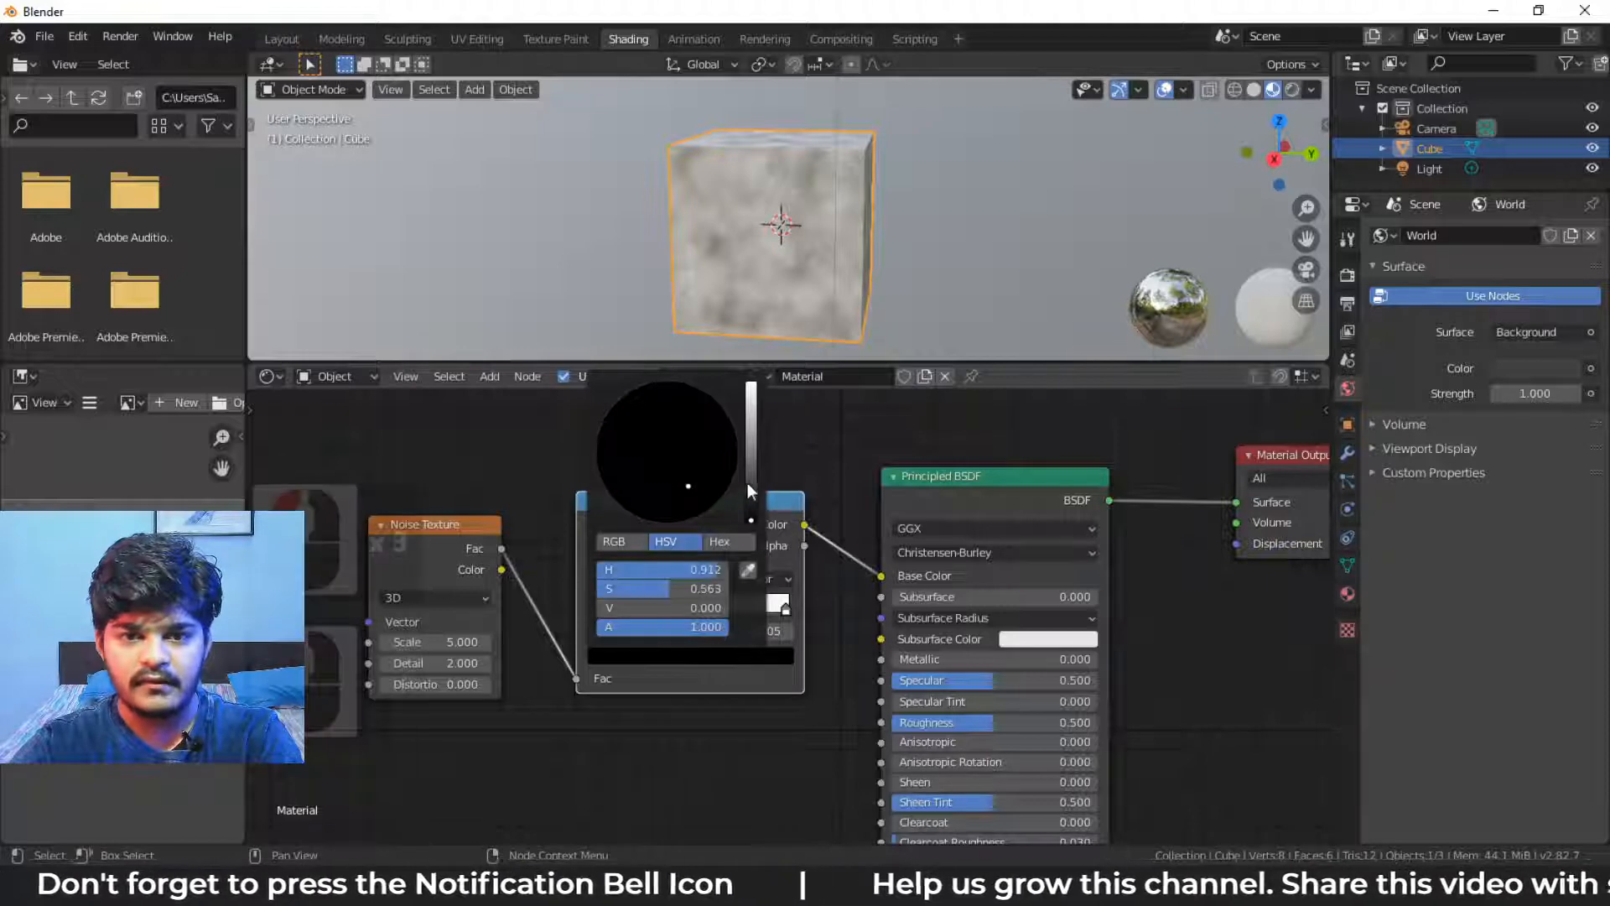
pyautogui.moveTo(750, 483)
pyautogui.mouseDown()
pyautogui.moveTo(751, 426)
pyautogui.moveTo(751, 454)
pyautogui.mouseUp()
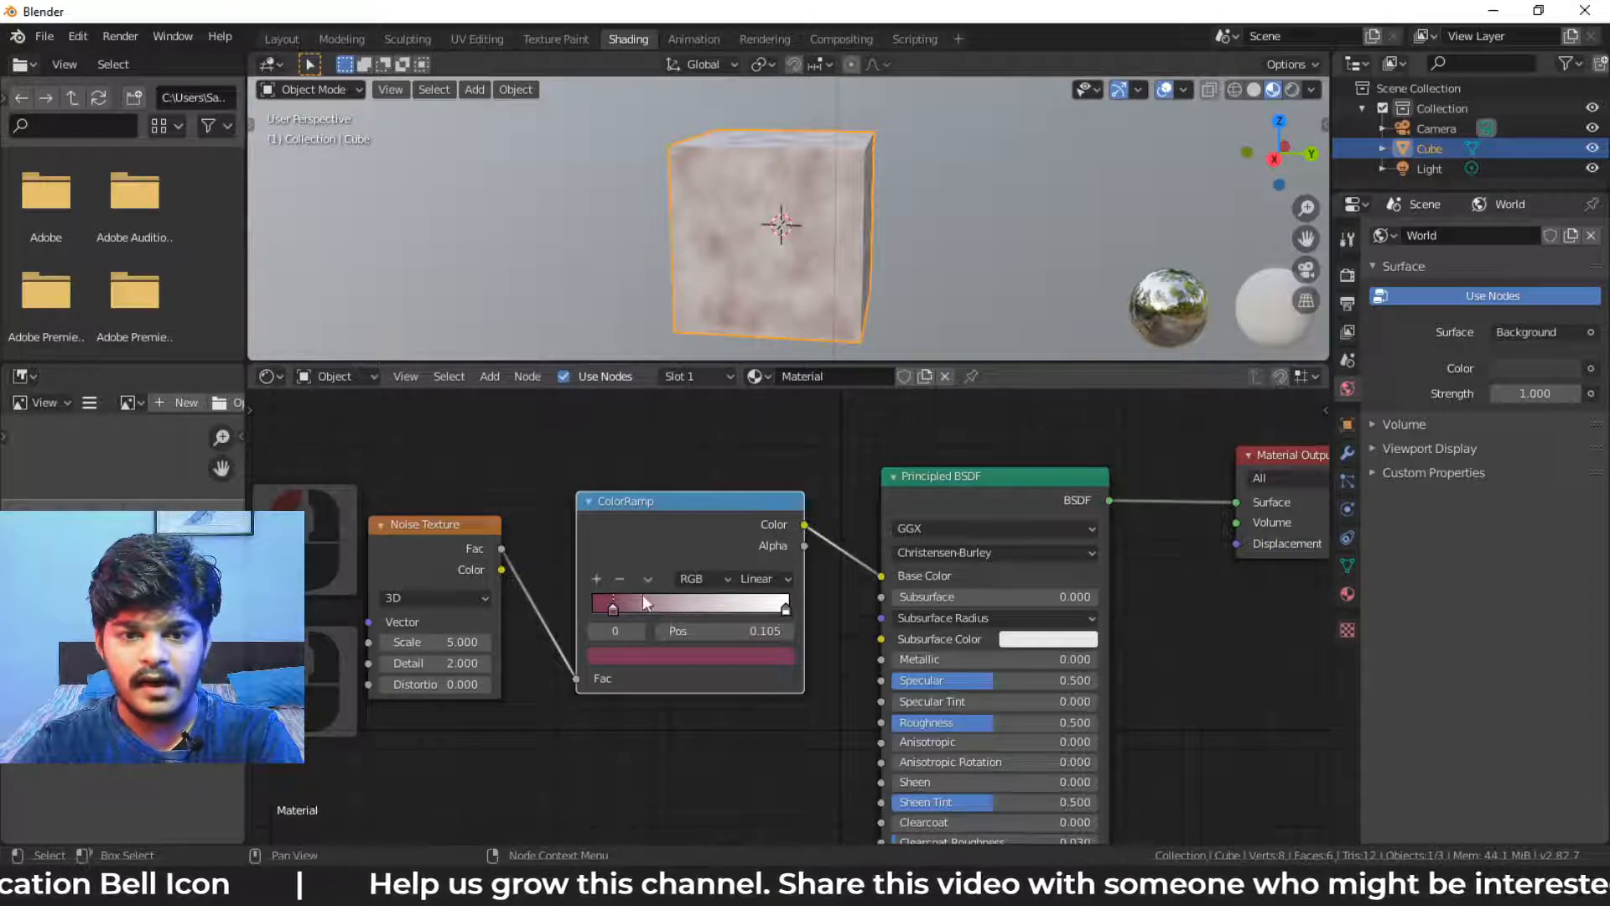
# Add a stop near the middle of the ColorRamp and colour it blue with hue 0.582, saturation 1.000 and value 0.797
pyautogui.click(597, 579)
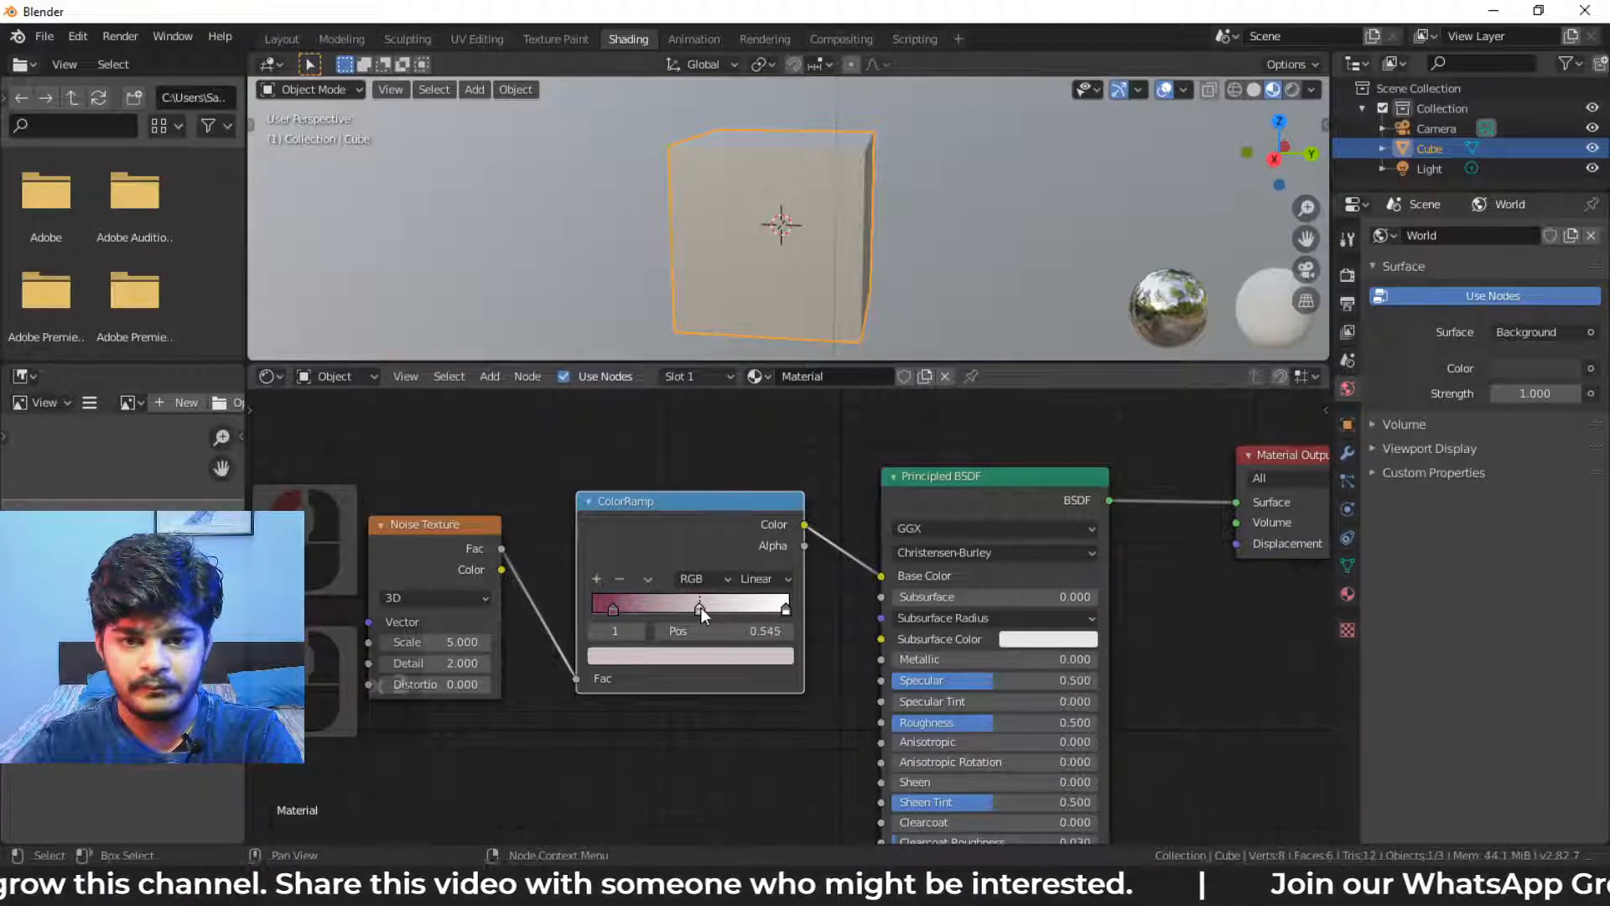
pyautogui.moveTo(701, 607); pyautogui.dragTo(698, 611)
pyautogui.click(685, 658)
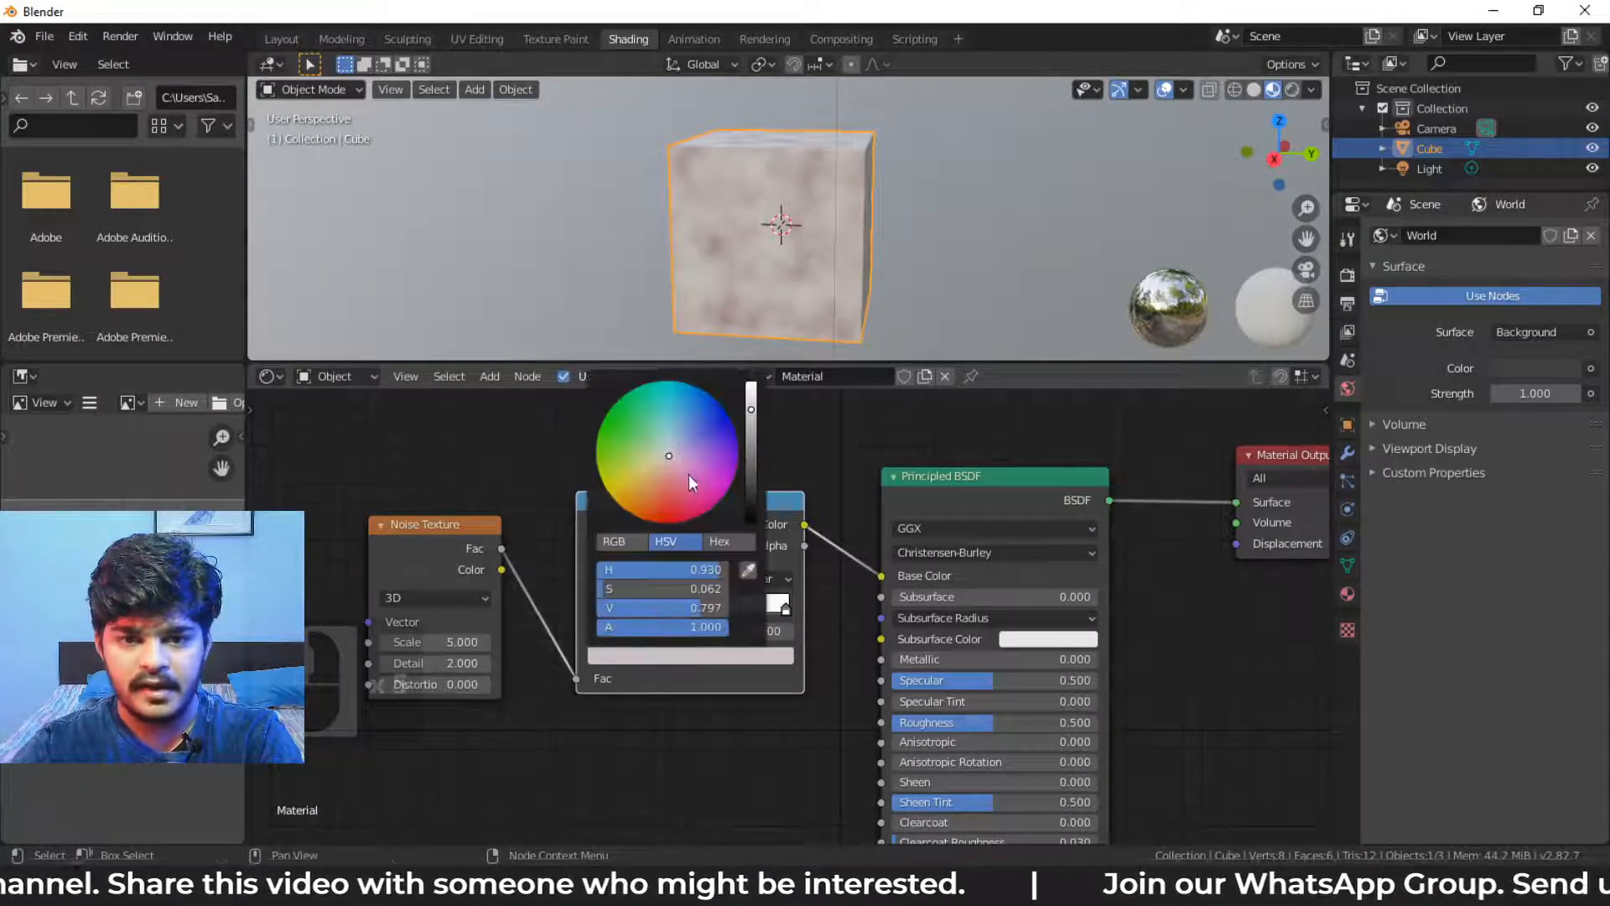
pyautogui.moveTo(689, 480); pyautogui.dragTo(701, 390)
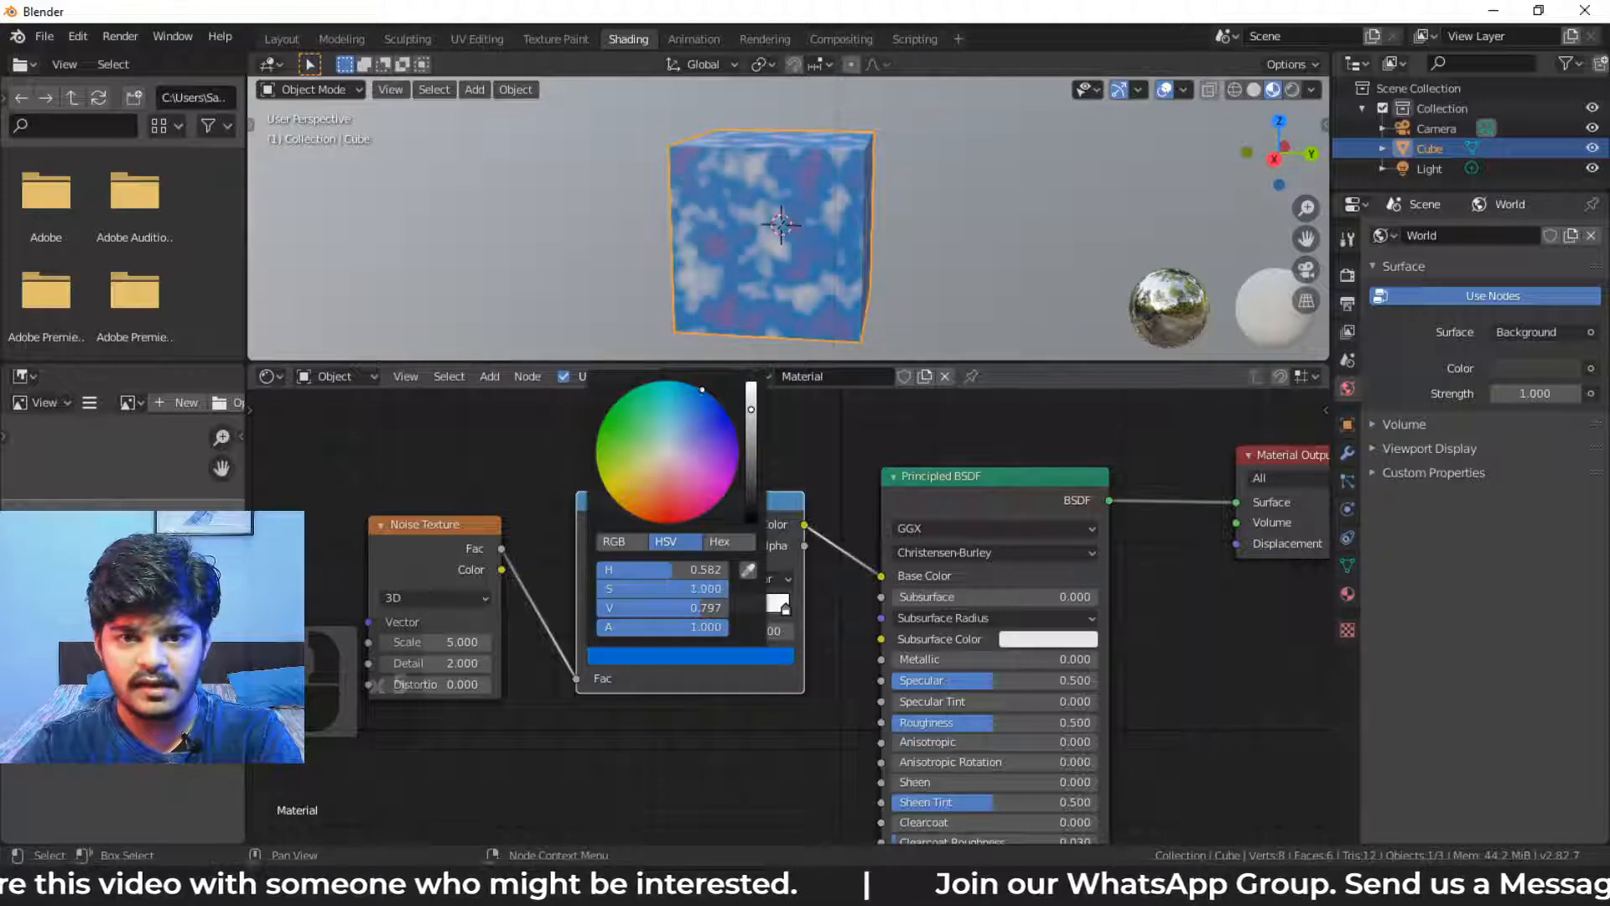
# Recolour the ColorRamp's white end stop to bright green
pyautogui.click(784, 608)
pyautogui.click(752, 662)
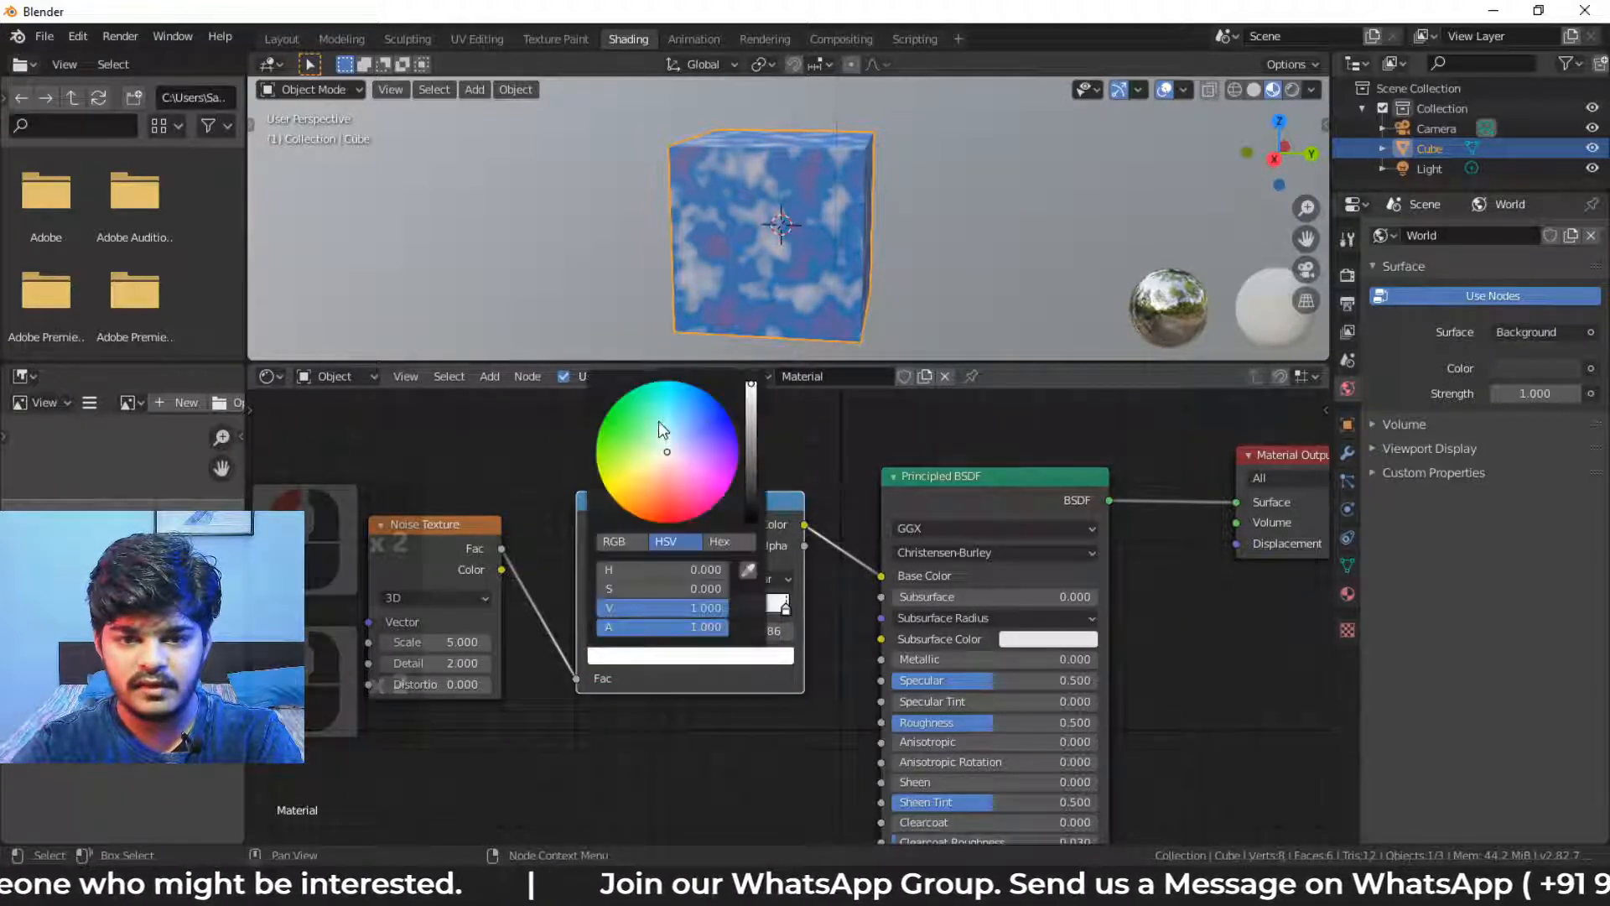
pyautogui.click(659, 424)
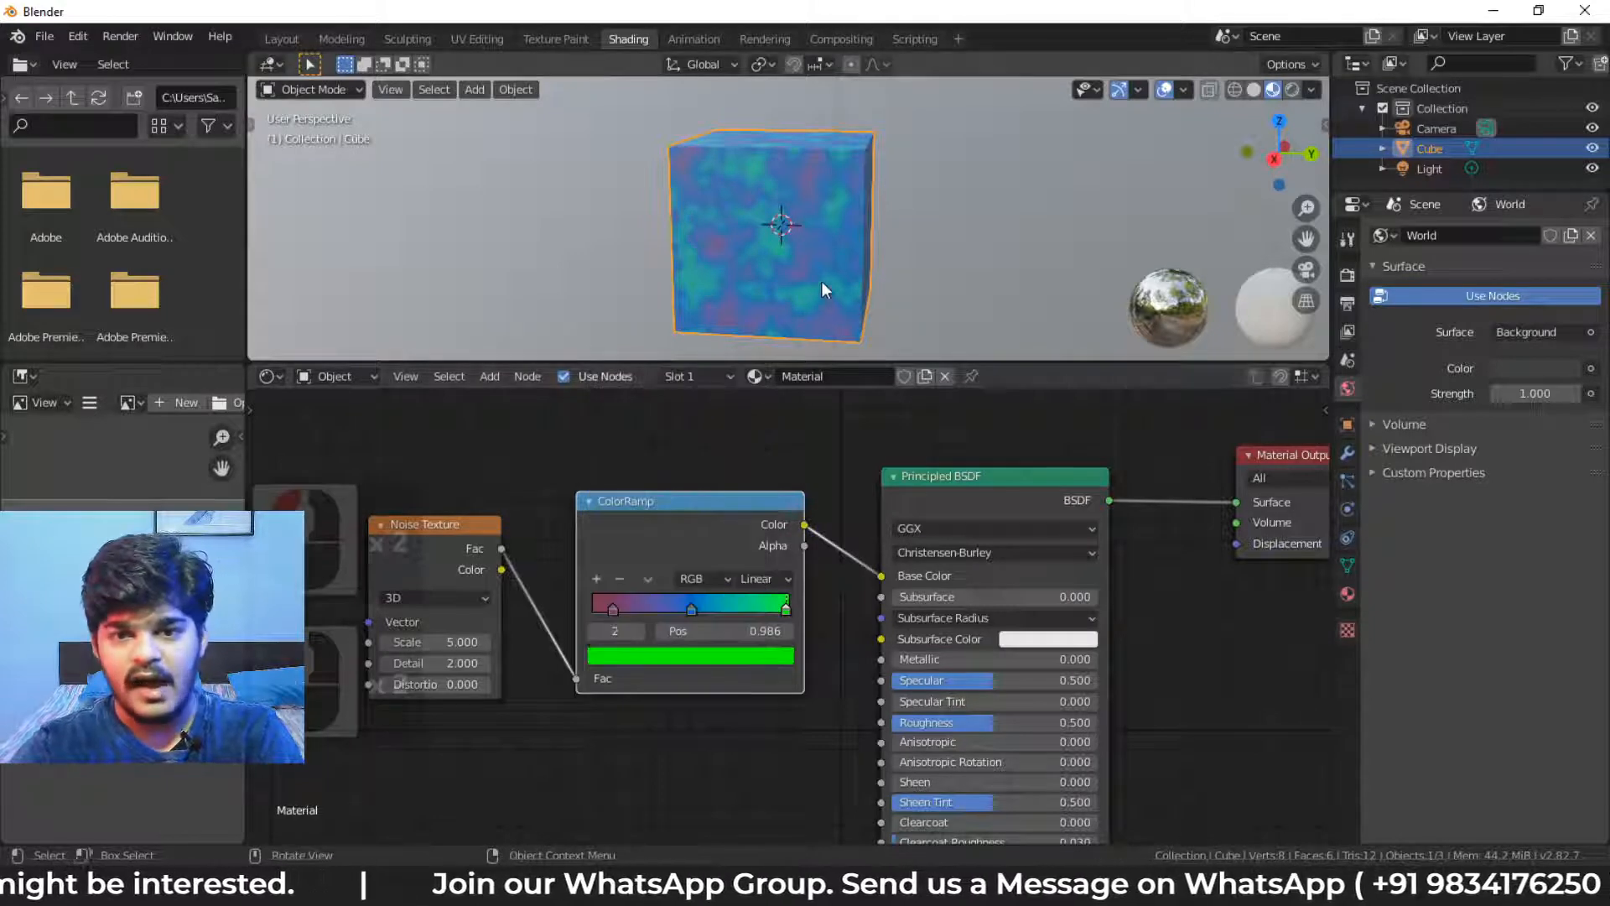
# Try the Ease, Cardinal and B-Spline interpolation modes on the ColorRamp to compare how the cube's colours blend
pyautogui.moveTo(822, 288); pyautogui.dragTo(929, 259, button='middle')
pyautogui.scroll(2, 794, 234)
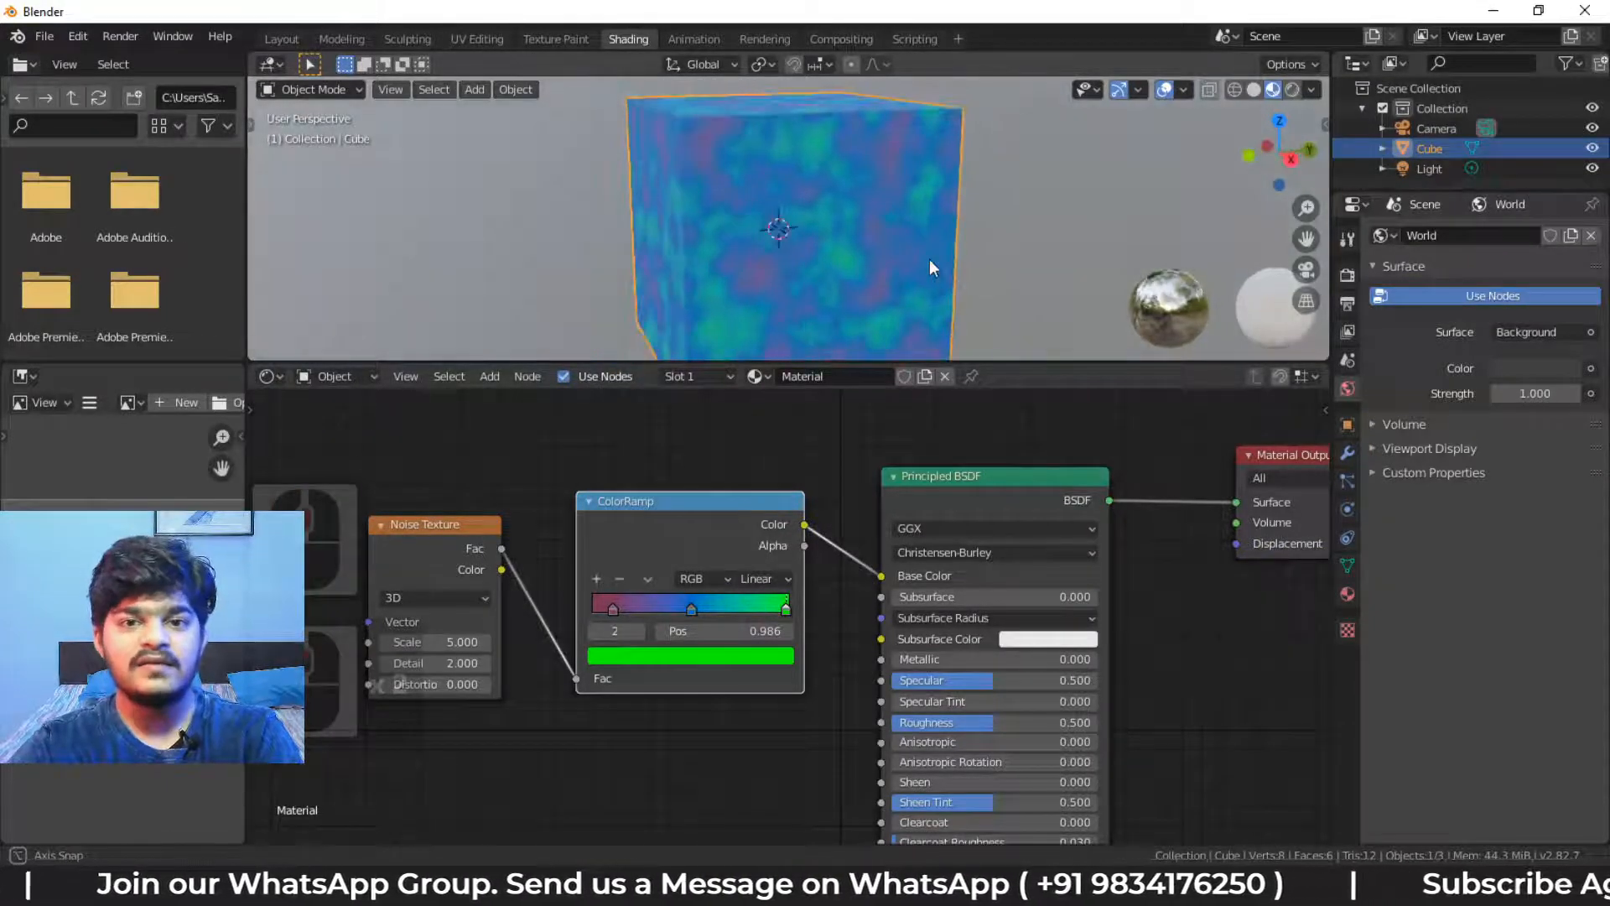
pyautogui.scroll(3, 763, 310)
pyautogui.scroll(-3, 817, 250)
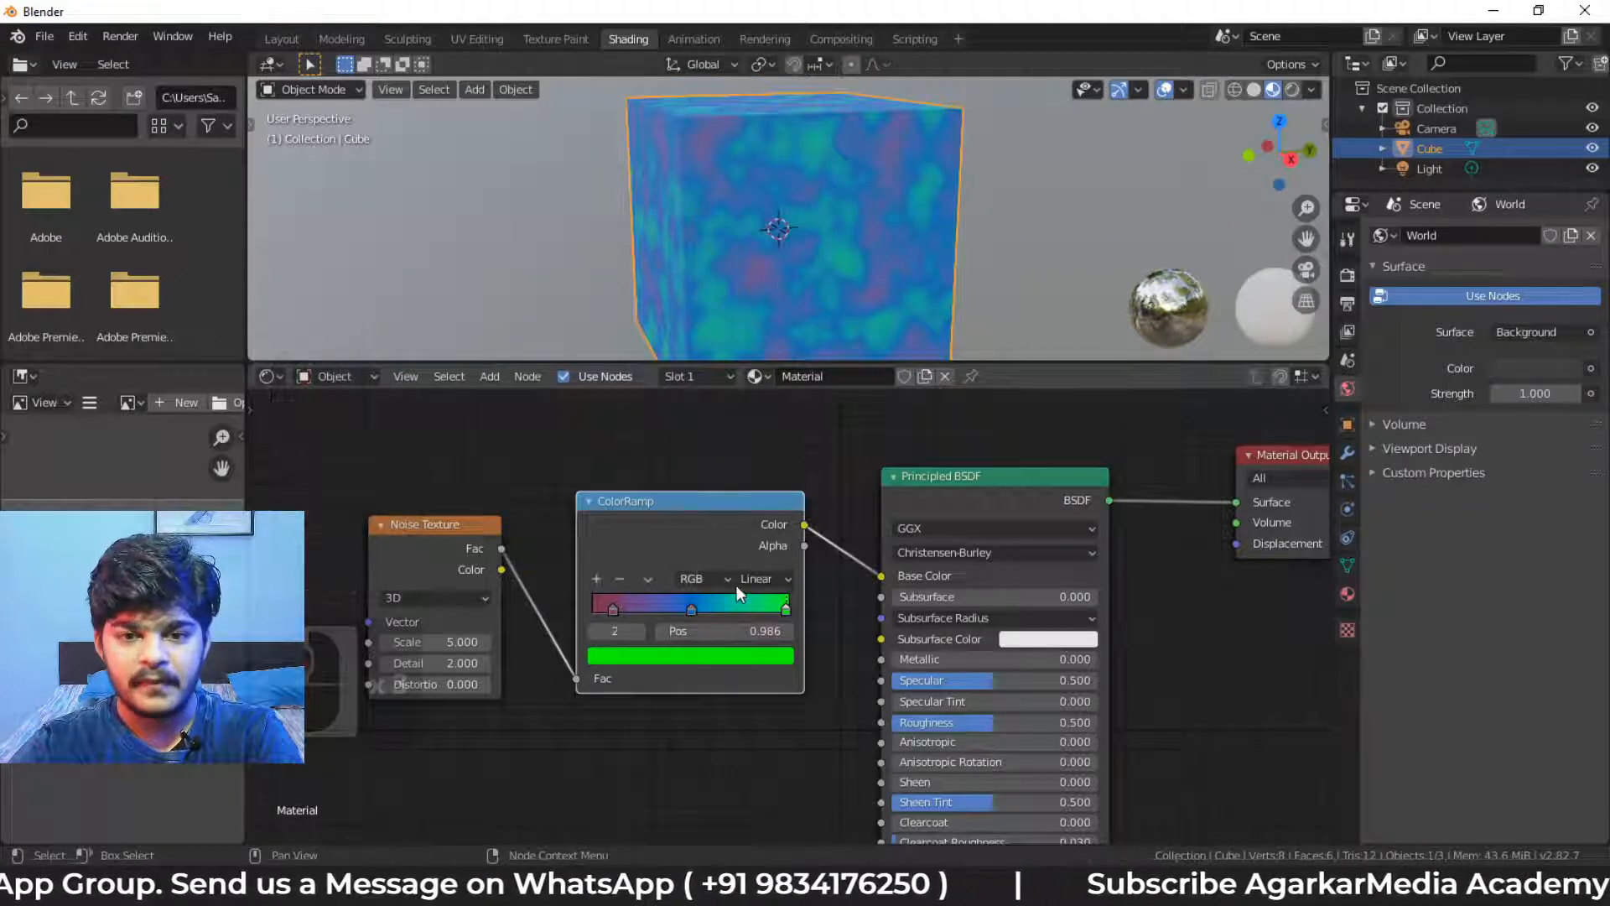
pyautogui.click(758, 579)
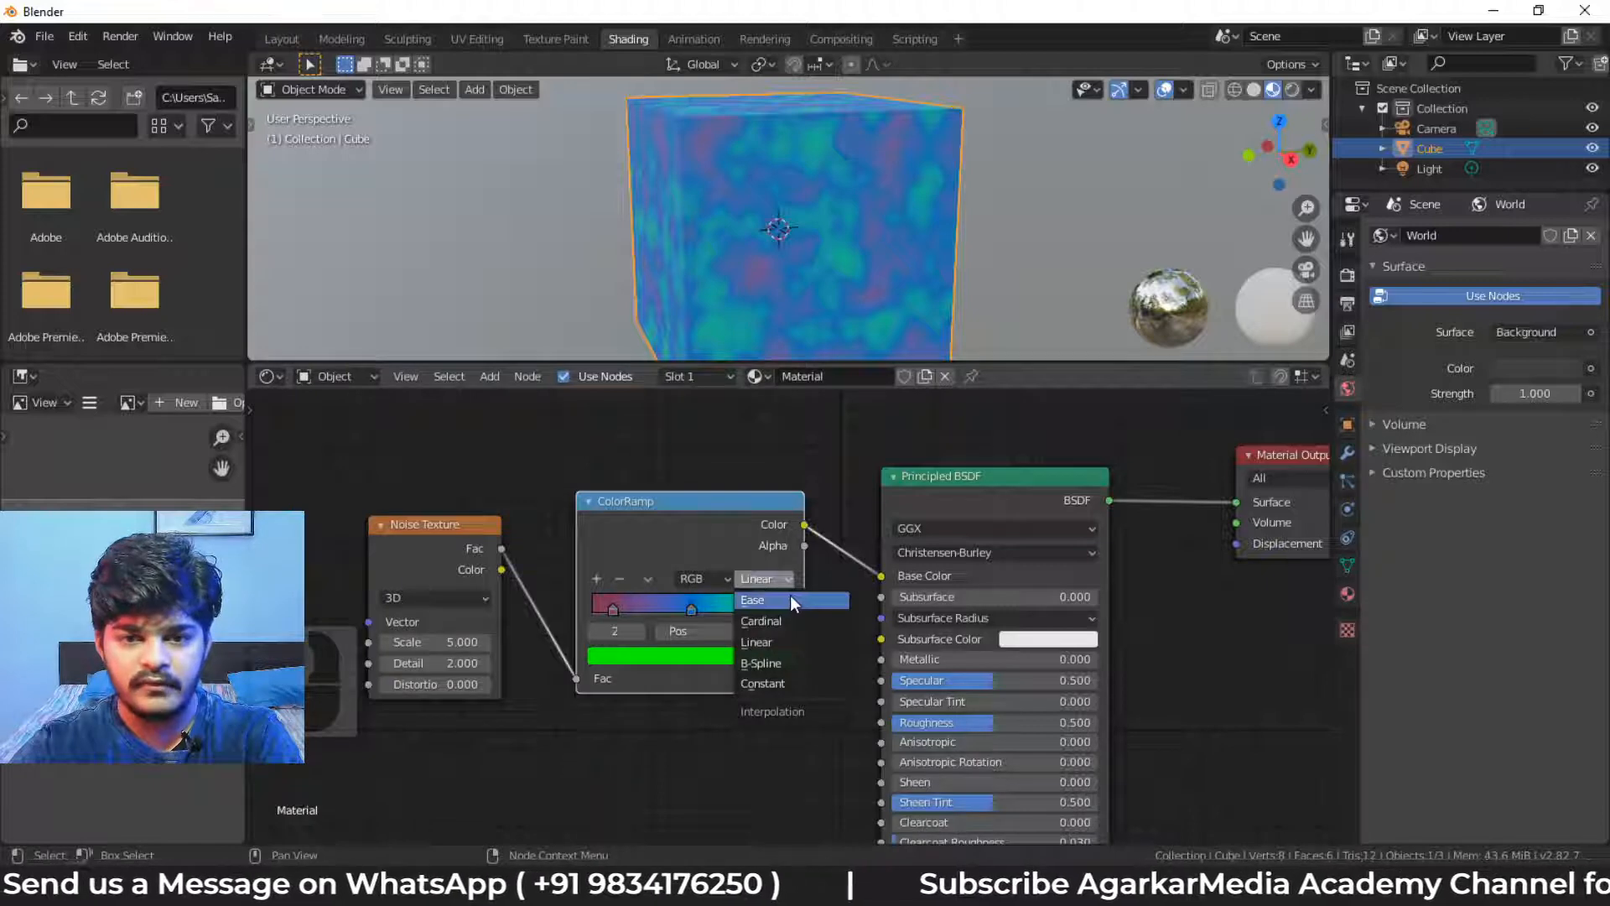
pyautogui.click(789, 599)
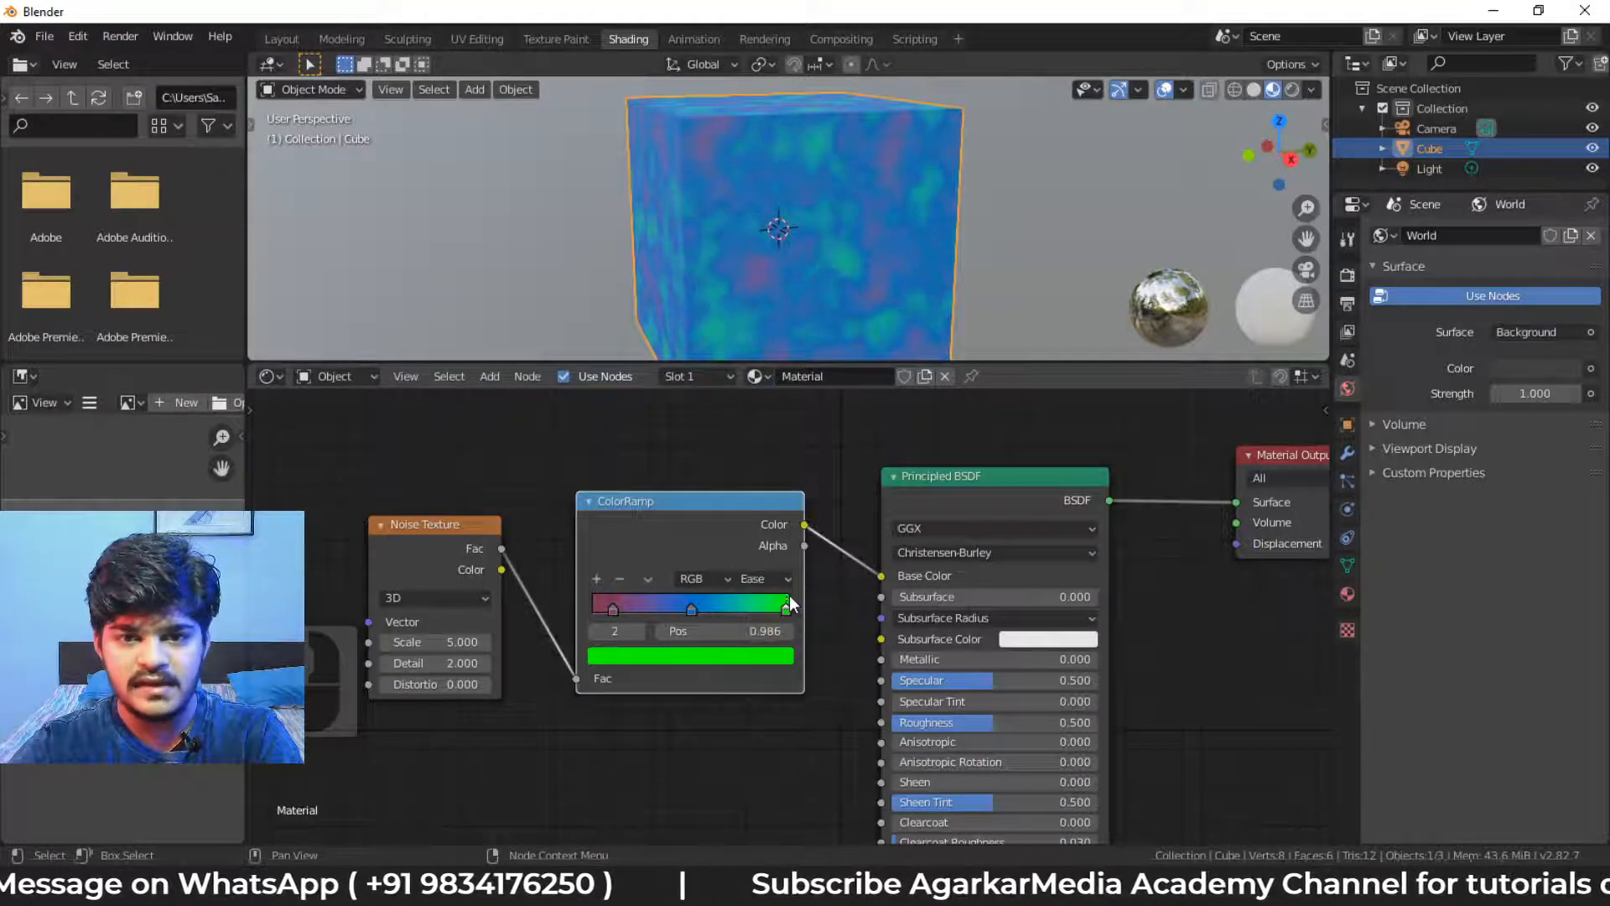
pyautogui.click(758, 578)
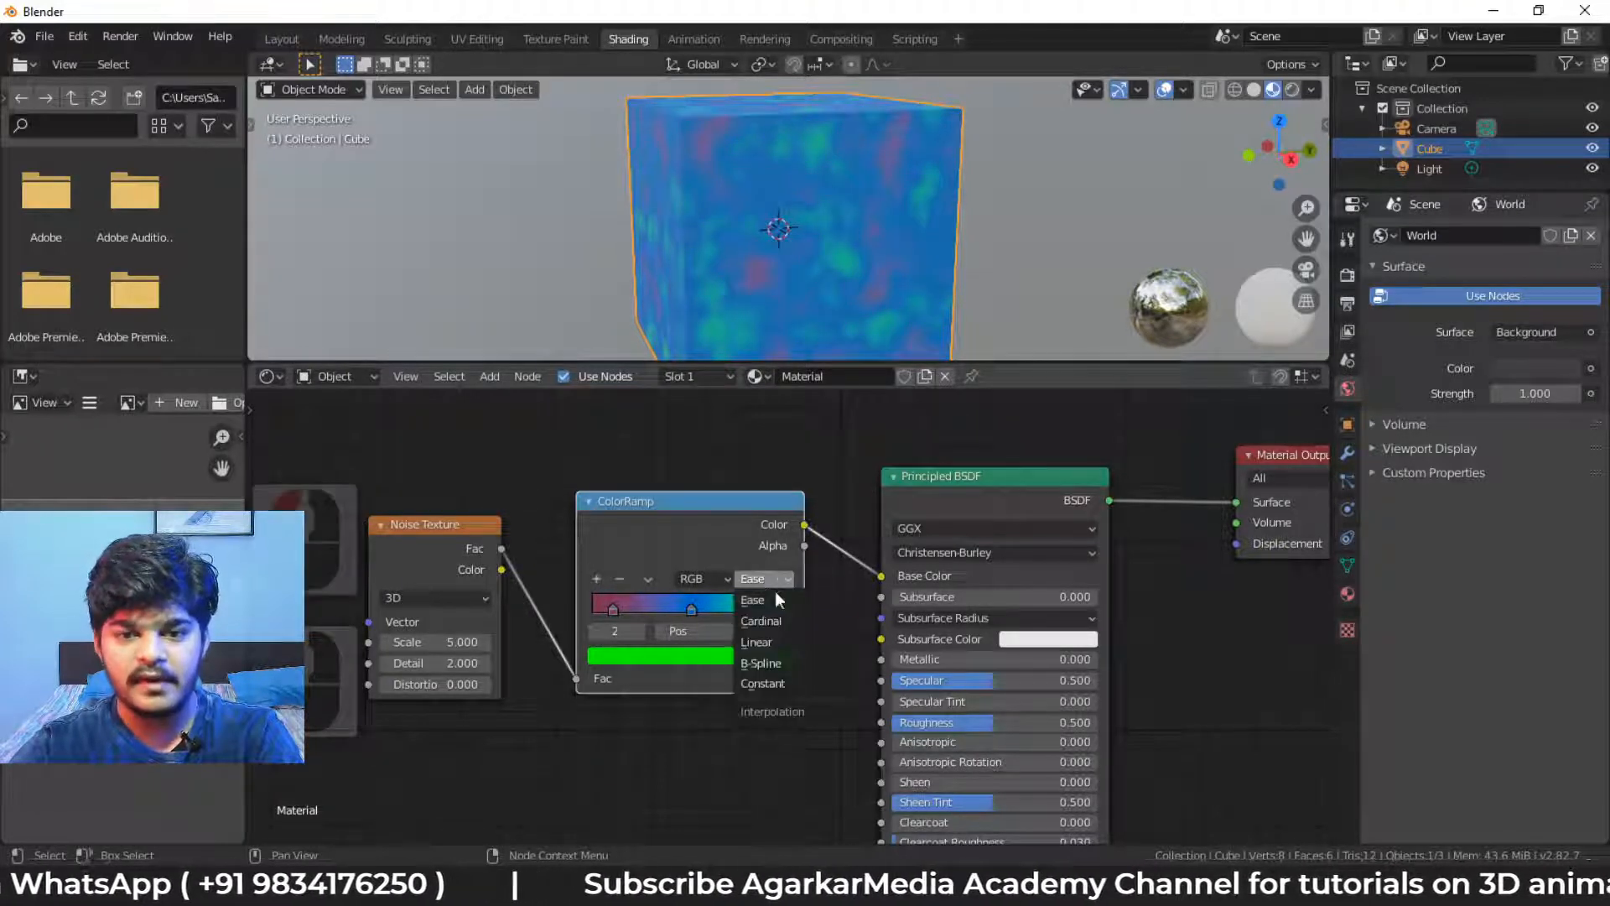
pyautogui.click(788, 622)
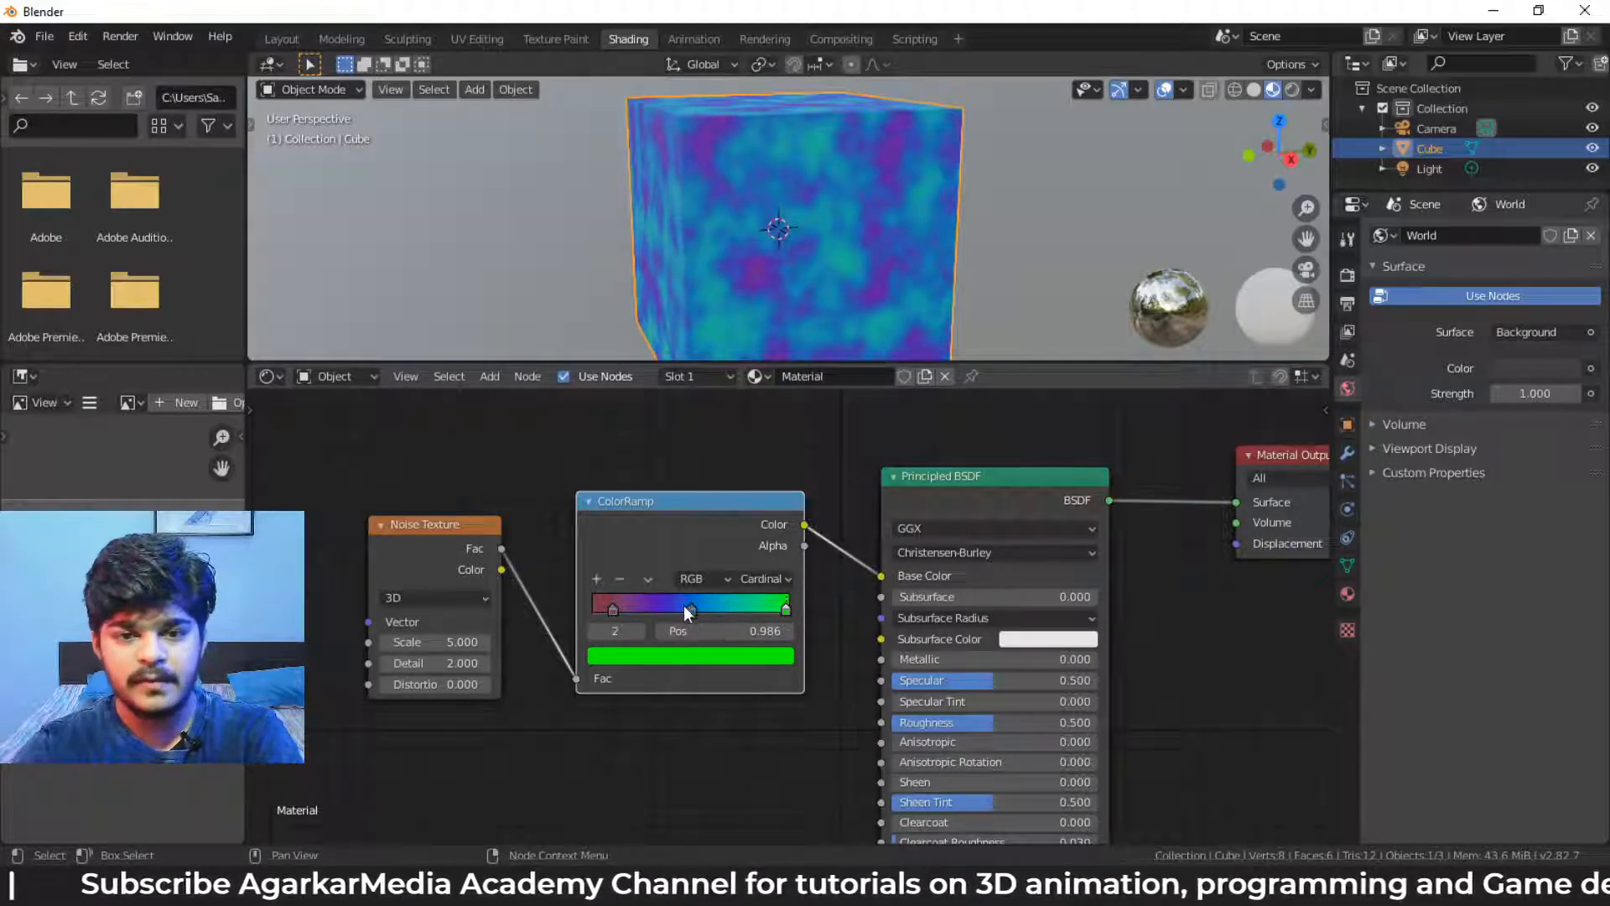
pyautogui.click(763, 579)
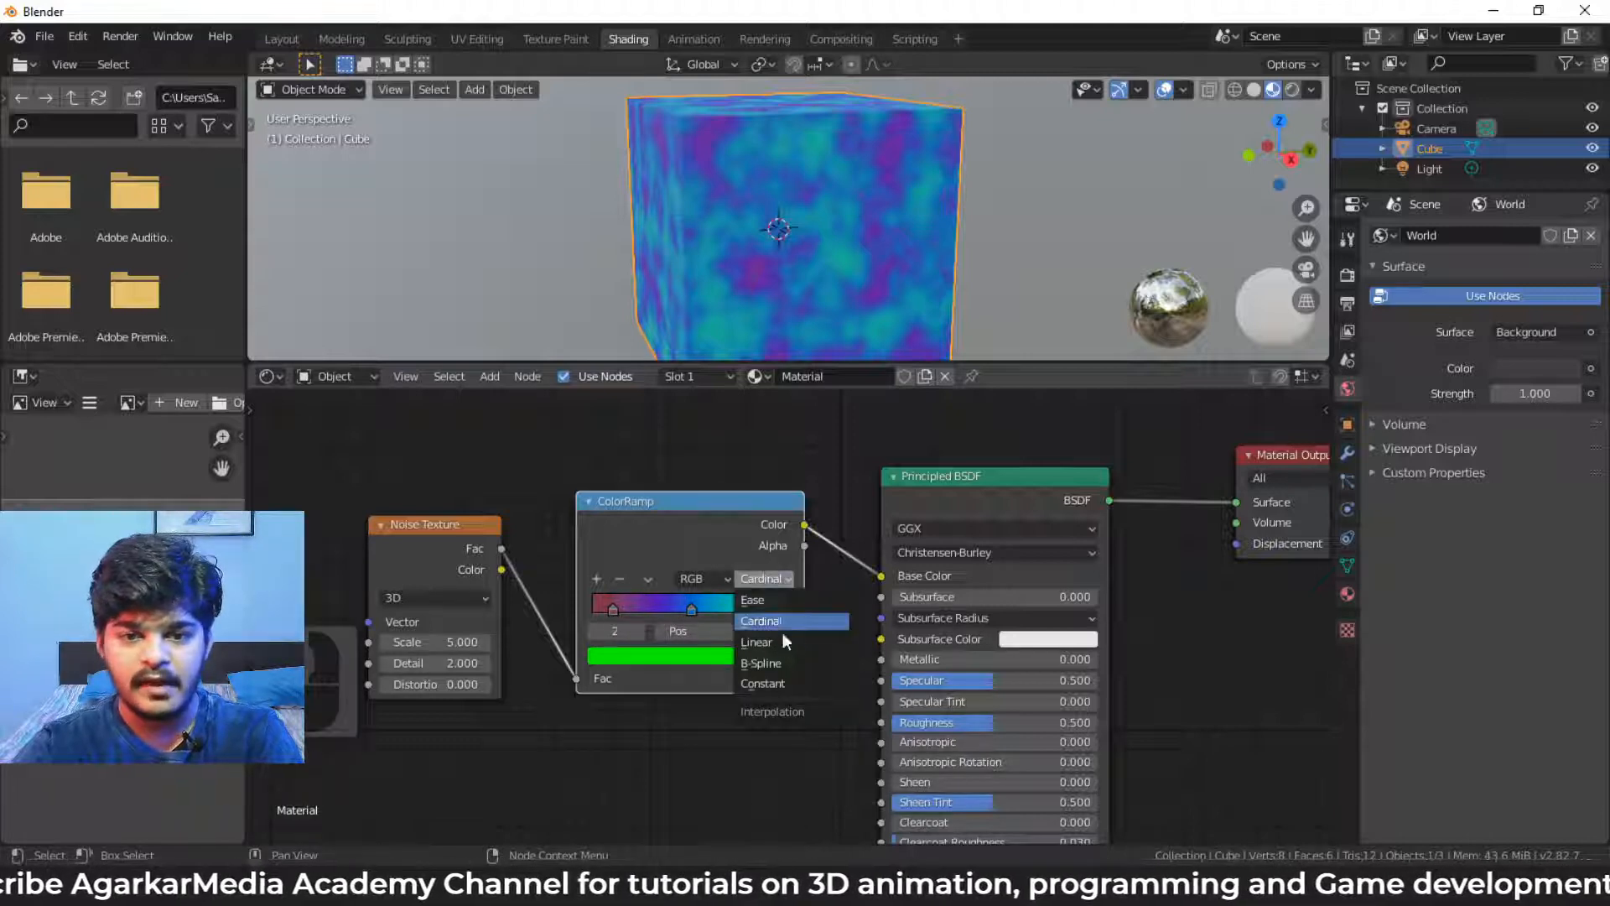
pyautogui.click(777, 662)
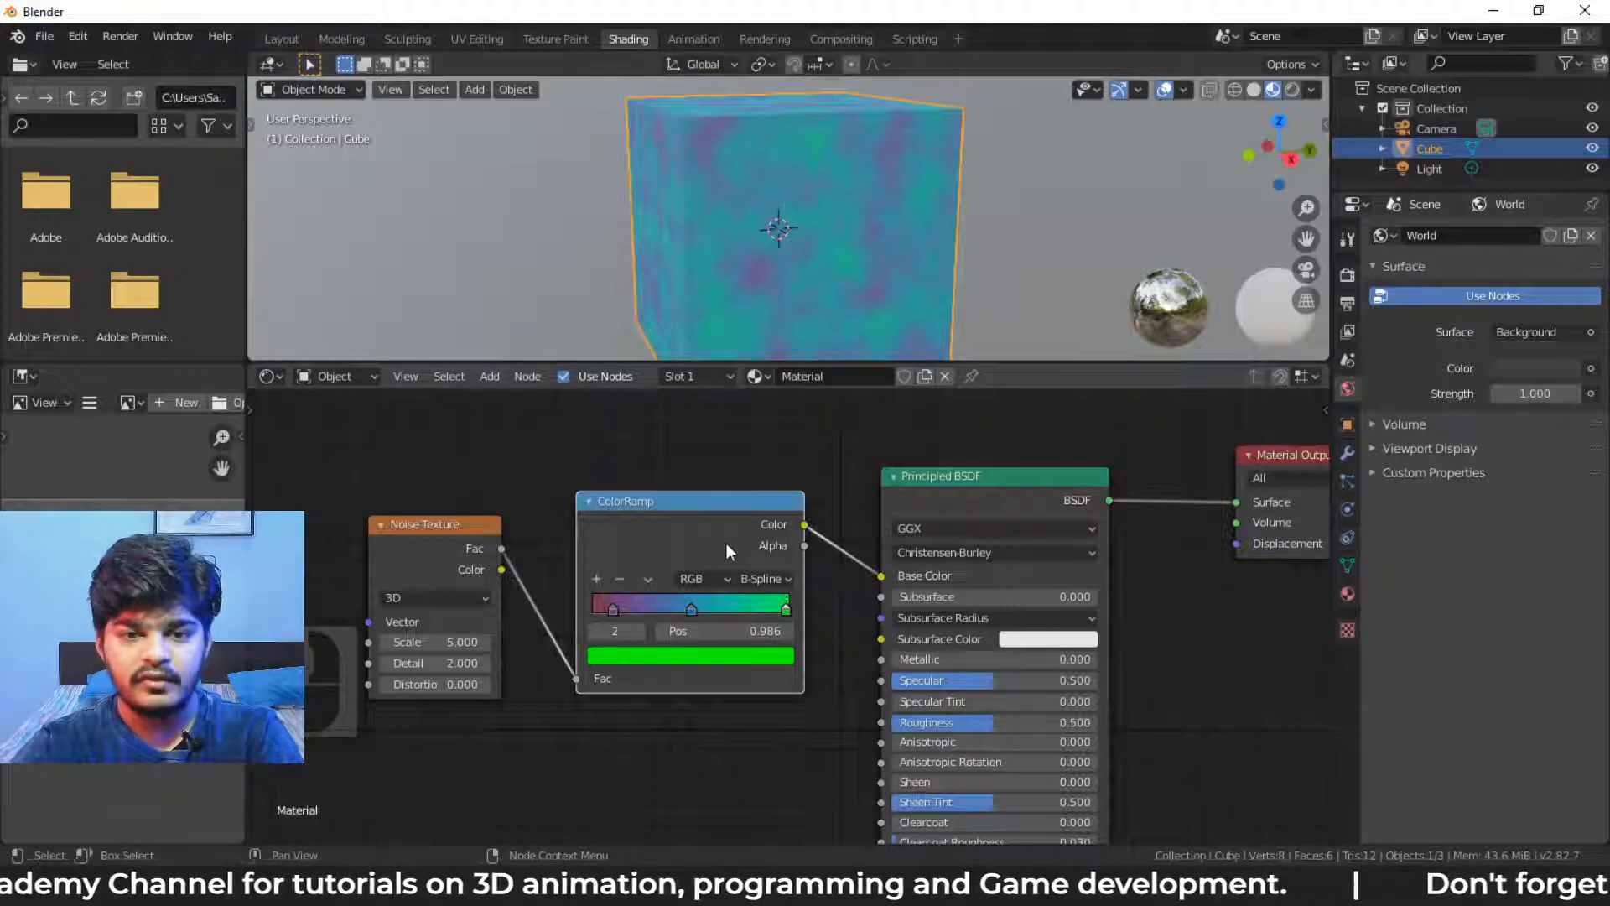
# Set the ColorRamp's interpolation to Constant and try to shift its blue middle stop
pyautogui.click(752, 583)
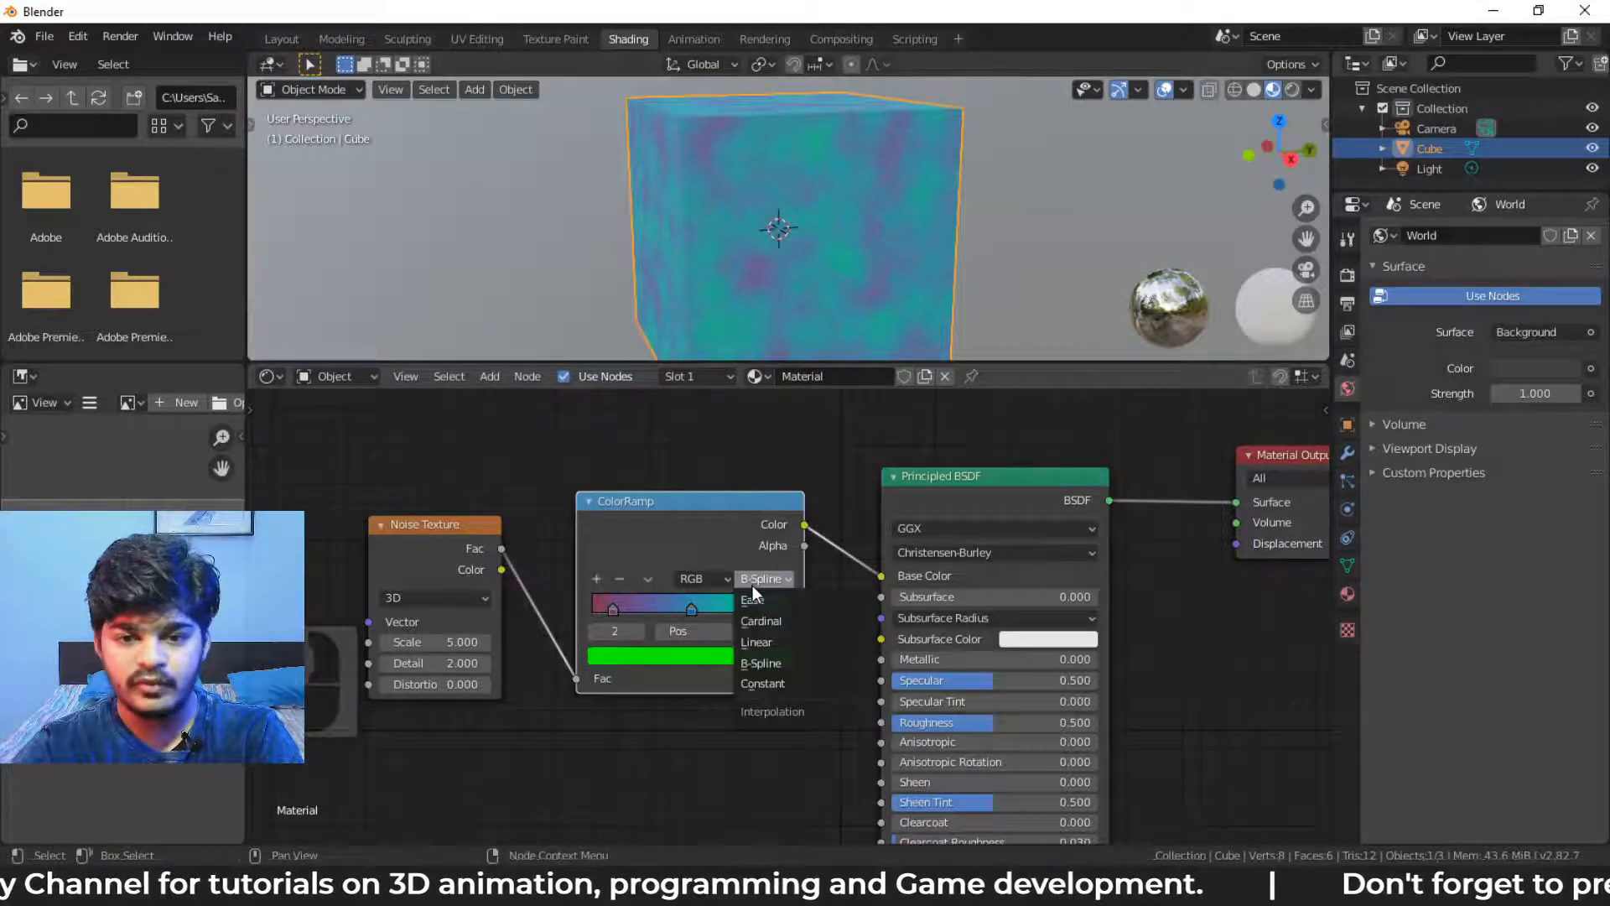
pyautogui.click(778, 681)
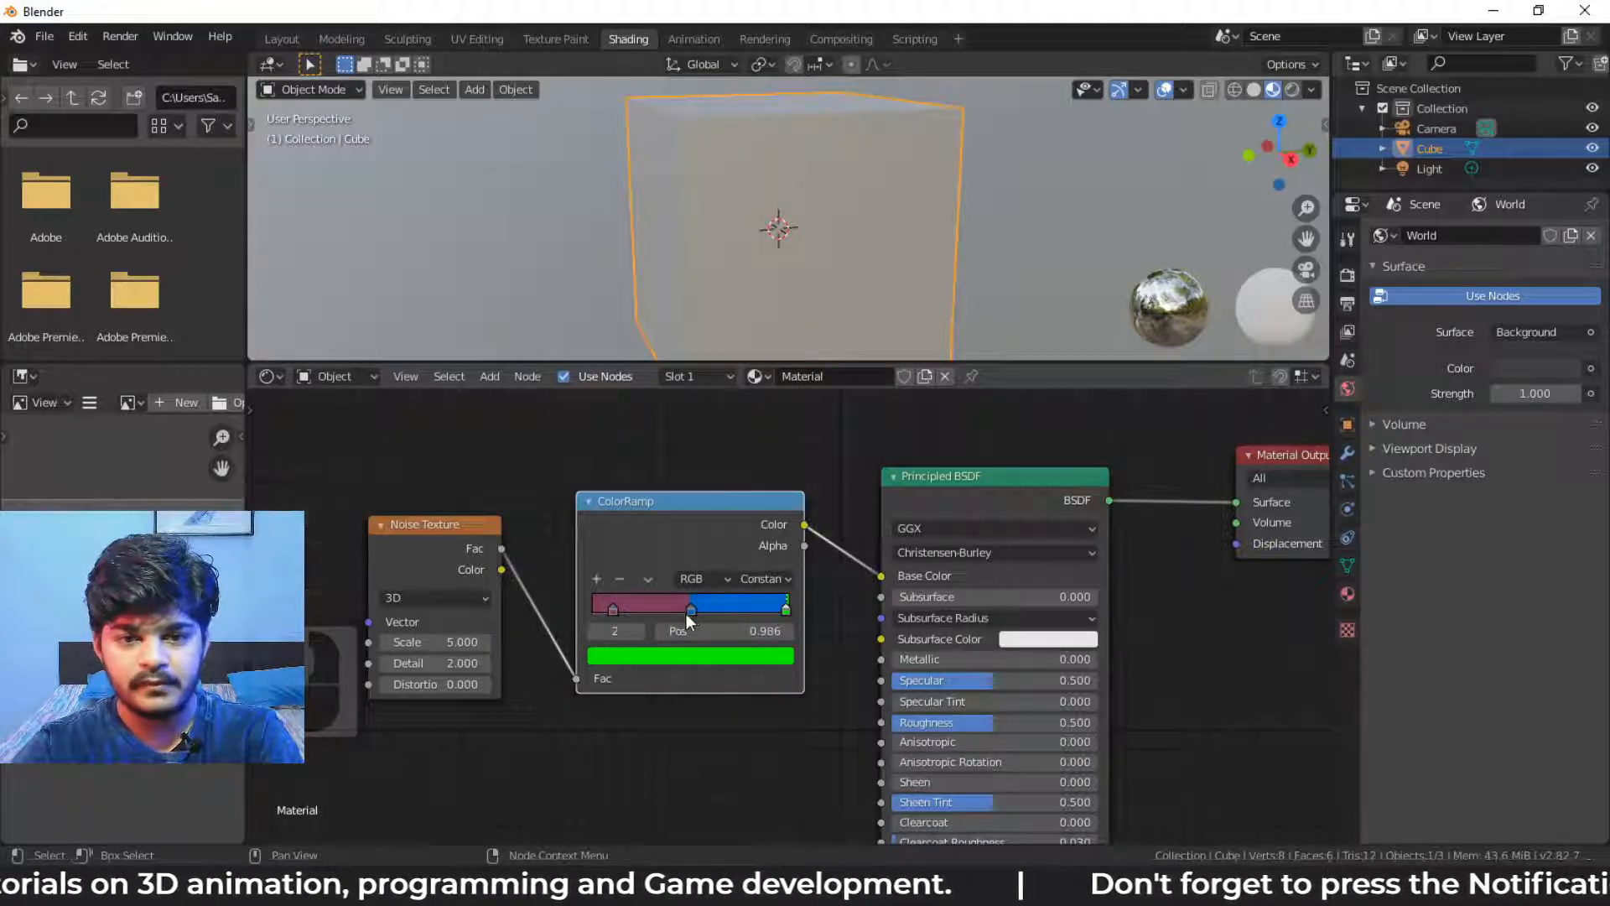
pyautogui.moveTo(685, 612); pyautogui.dragTo(676, 613)
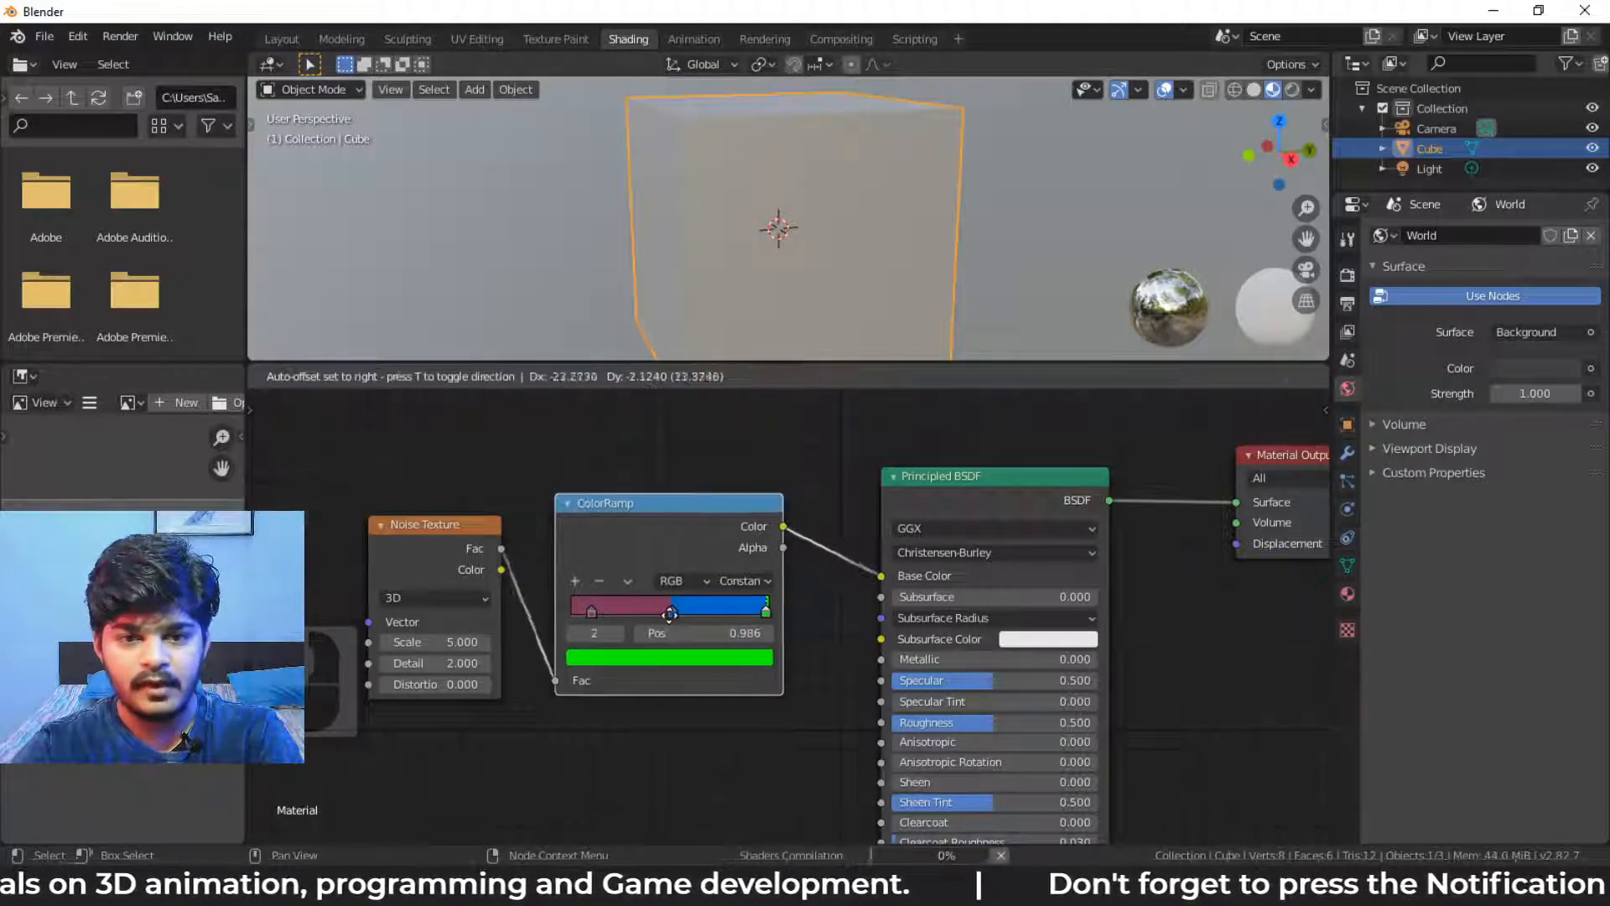
pyautogui.press('g')
pyautogui.click(605, 607)
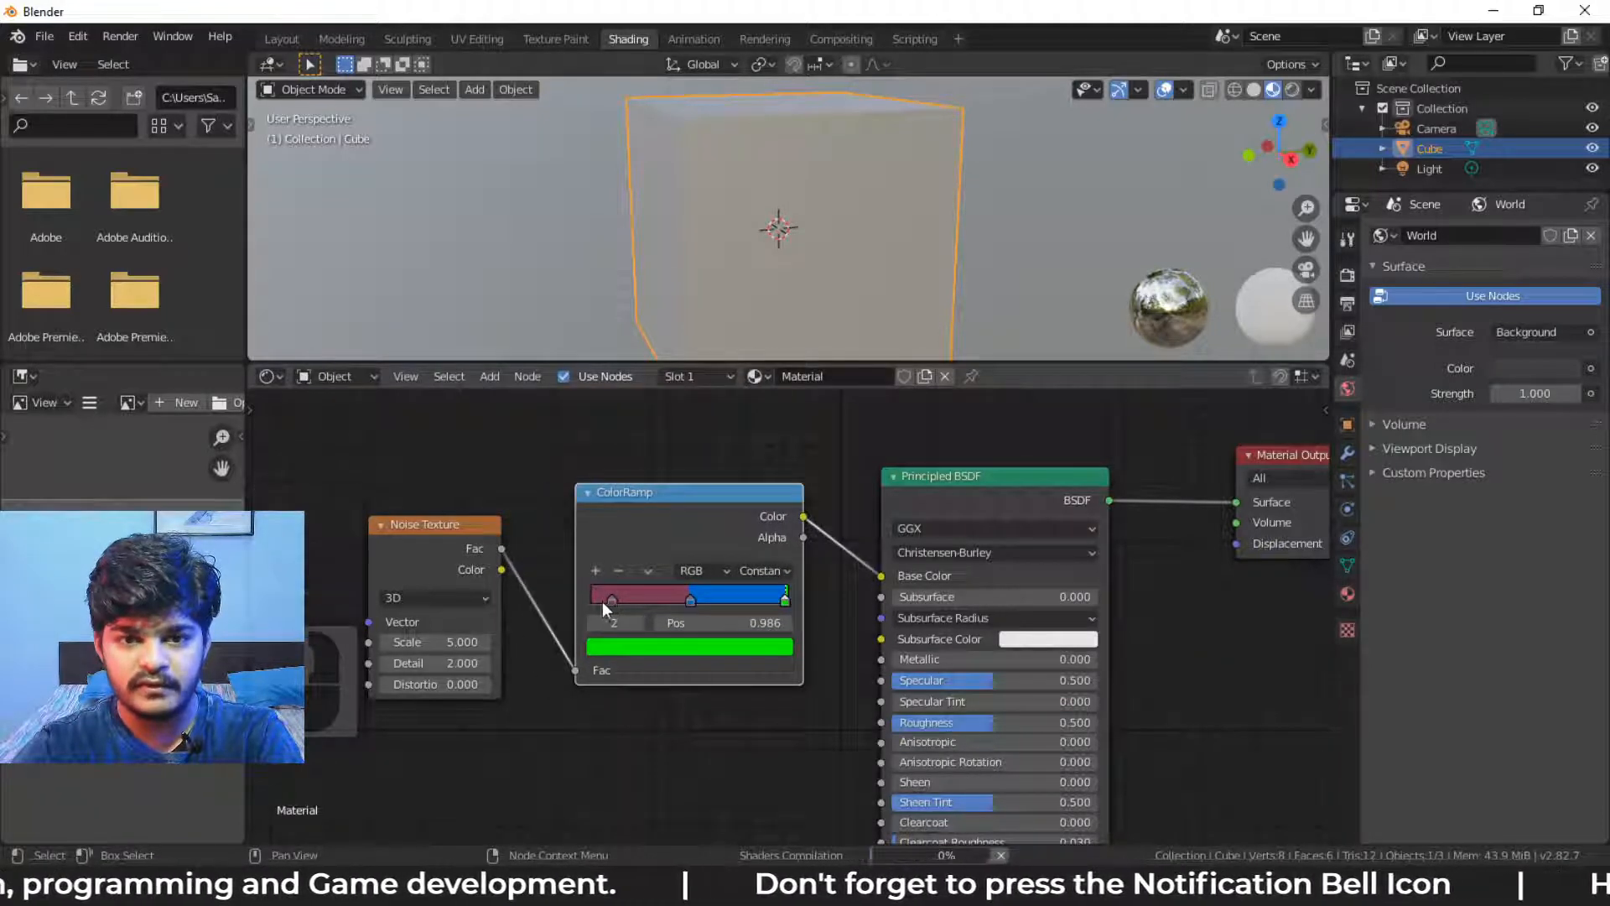
# Reposition the ColorRamp's stops with the dark pink at 0.014, the blue at 0.559 and the green at 0.795
pyautogui.moveTo(602, 601); pyautogui.dragTo(593, 601)
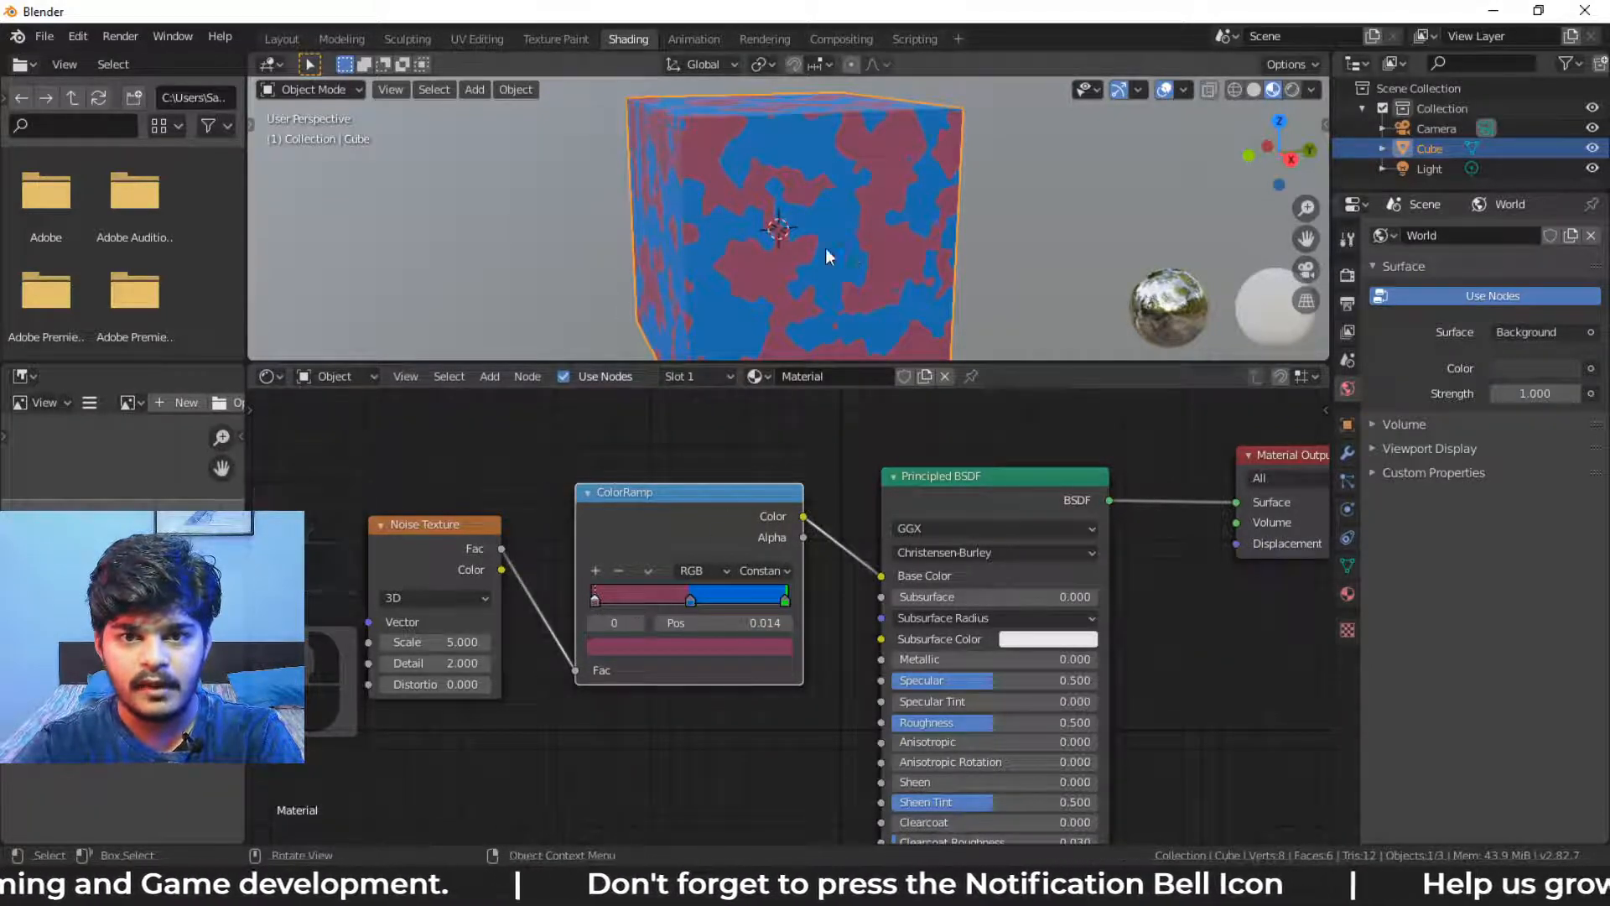
pyautogui.moveTo(698, 600)
pyautogui.mouseDown()
pyautogui.moveTo(659, 599)
pyautogui.moveTo(757, 602)
pyautogui.moveTo(630, 596)
pyautogui.moveTo(702, 598)
pyautogui.mouseUp()
pyautogui.click(748, 600)
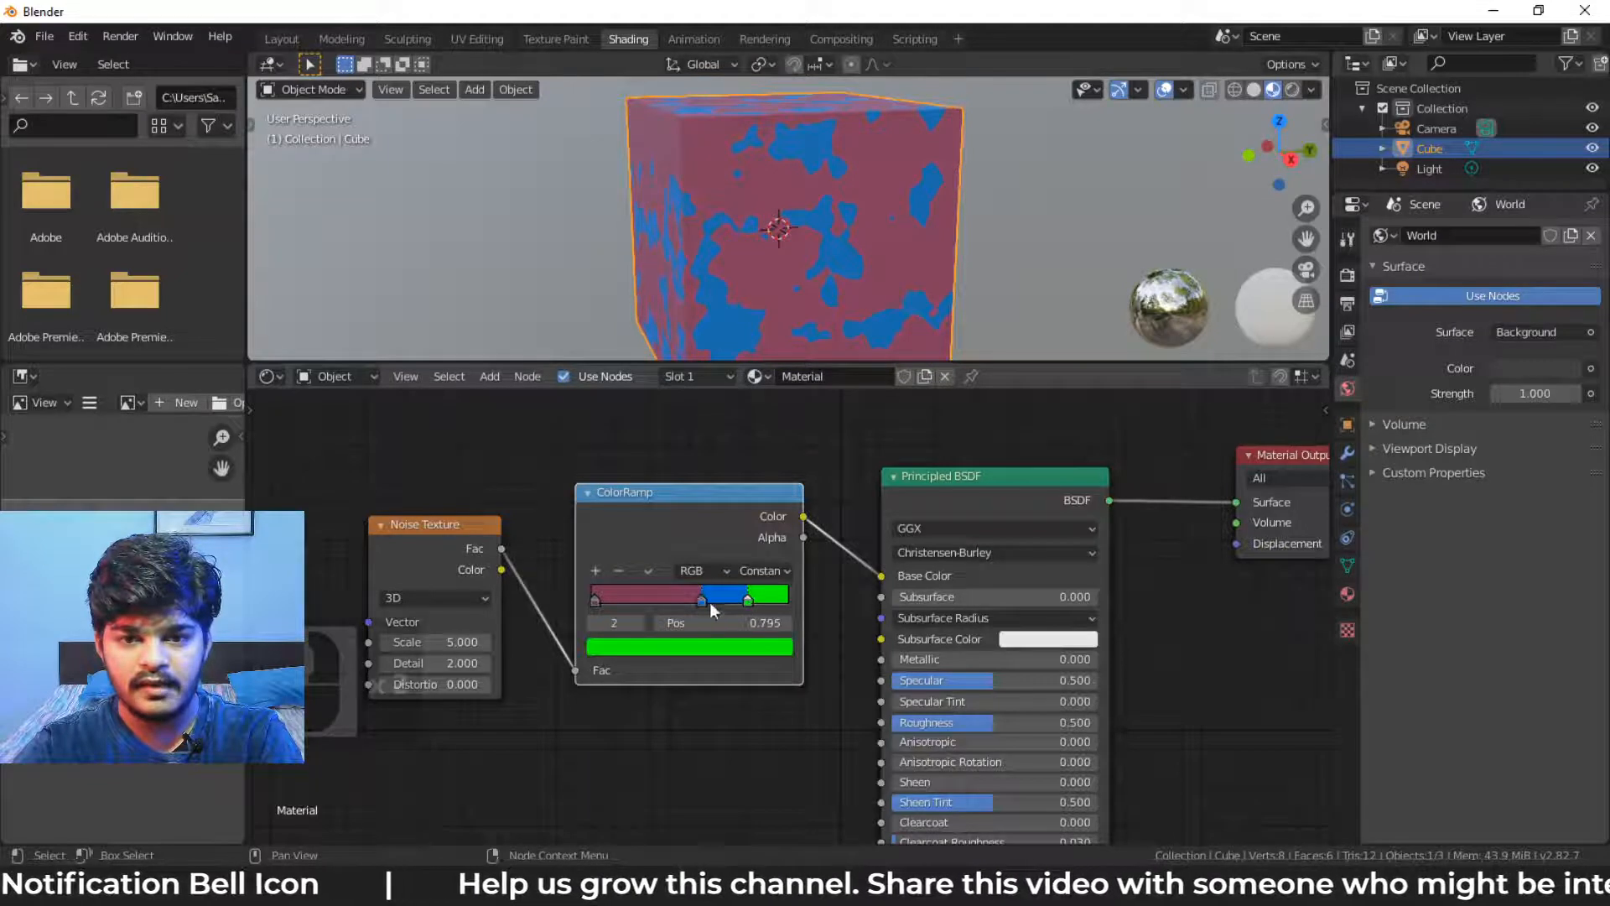
# Delete the green stop from the ColorRamp, shift the blue stop to 0.550 and inspect the cube's two-colour pattern
pyautogui.click(619, 571)
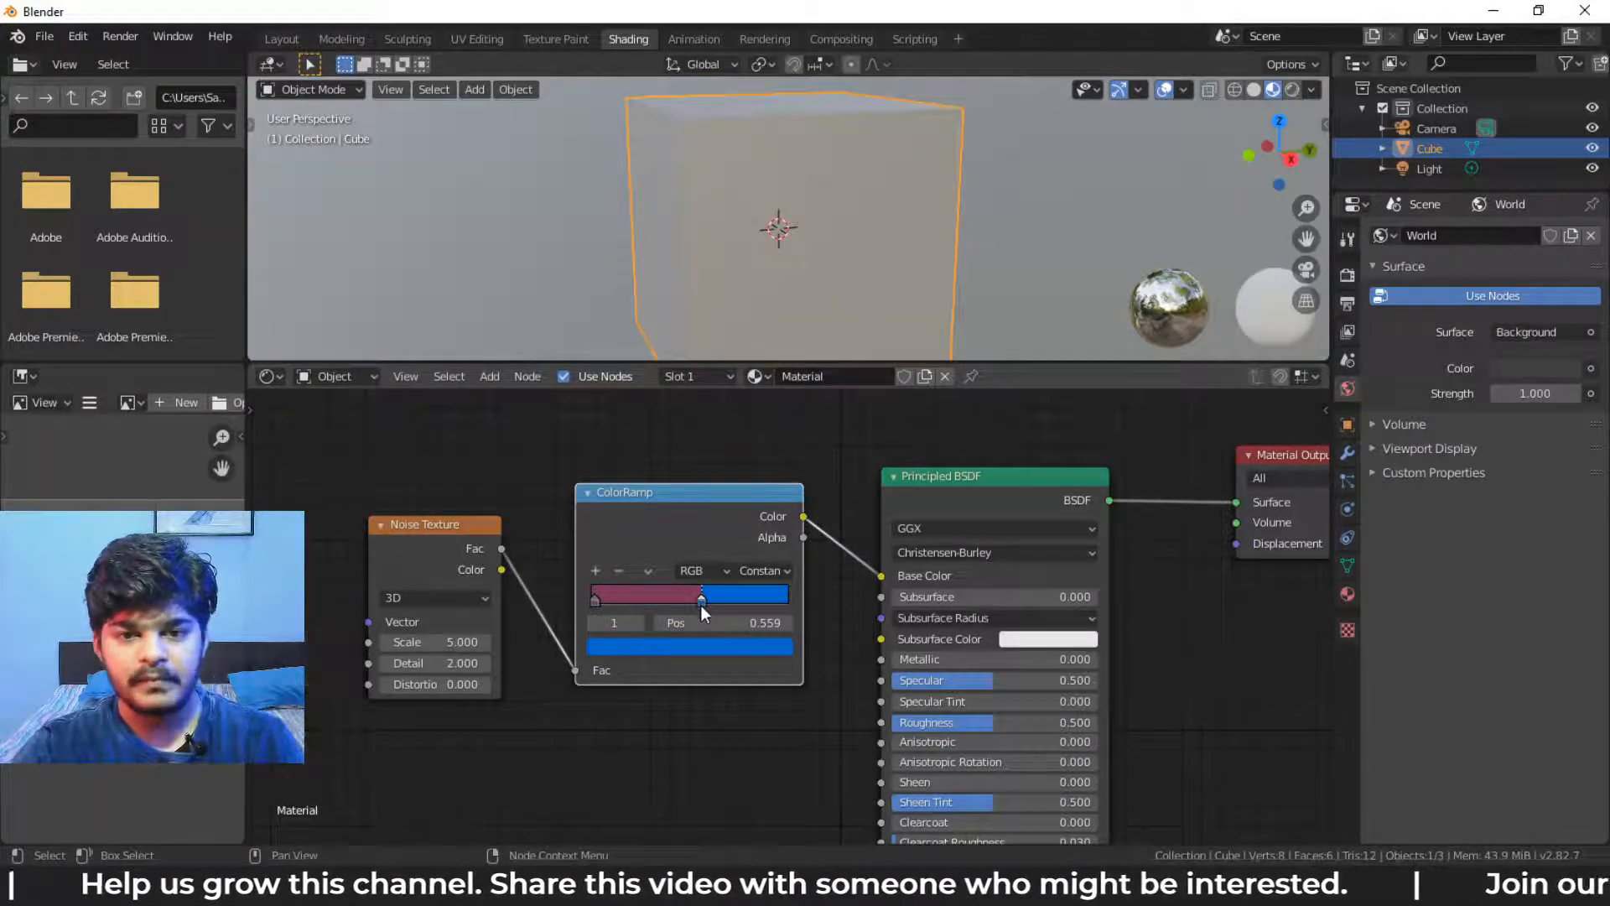
pyautogui.moveTo(702, 606); pyautogui.dragTo(726, 599)
pyautogui.moveTo(771, 229)
pyautogui.mouseDown(button='middle')
pyautogui.moveTo(985, 214)
pyautogui.moveTo(711, 155)
pyautogui.moveTo(732, 82)
pyautogui.moveTo(834, 222)
pyautogui.moveTo(782, 239)
pyautogui.mouseUp(button='middle')
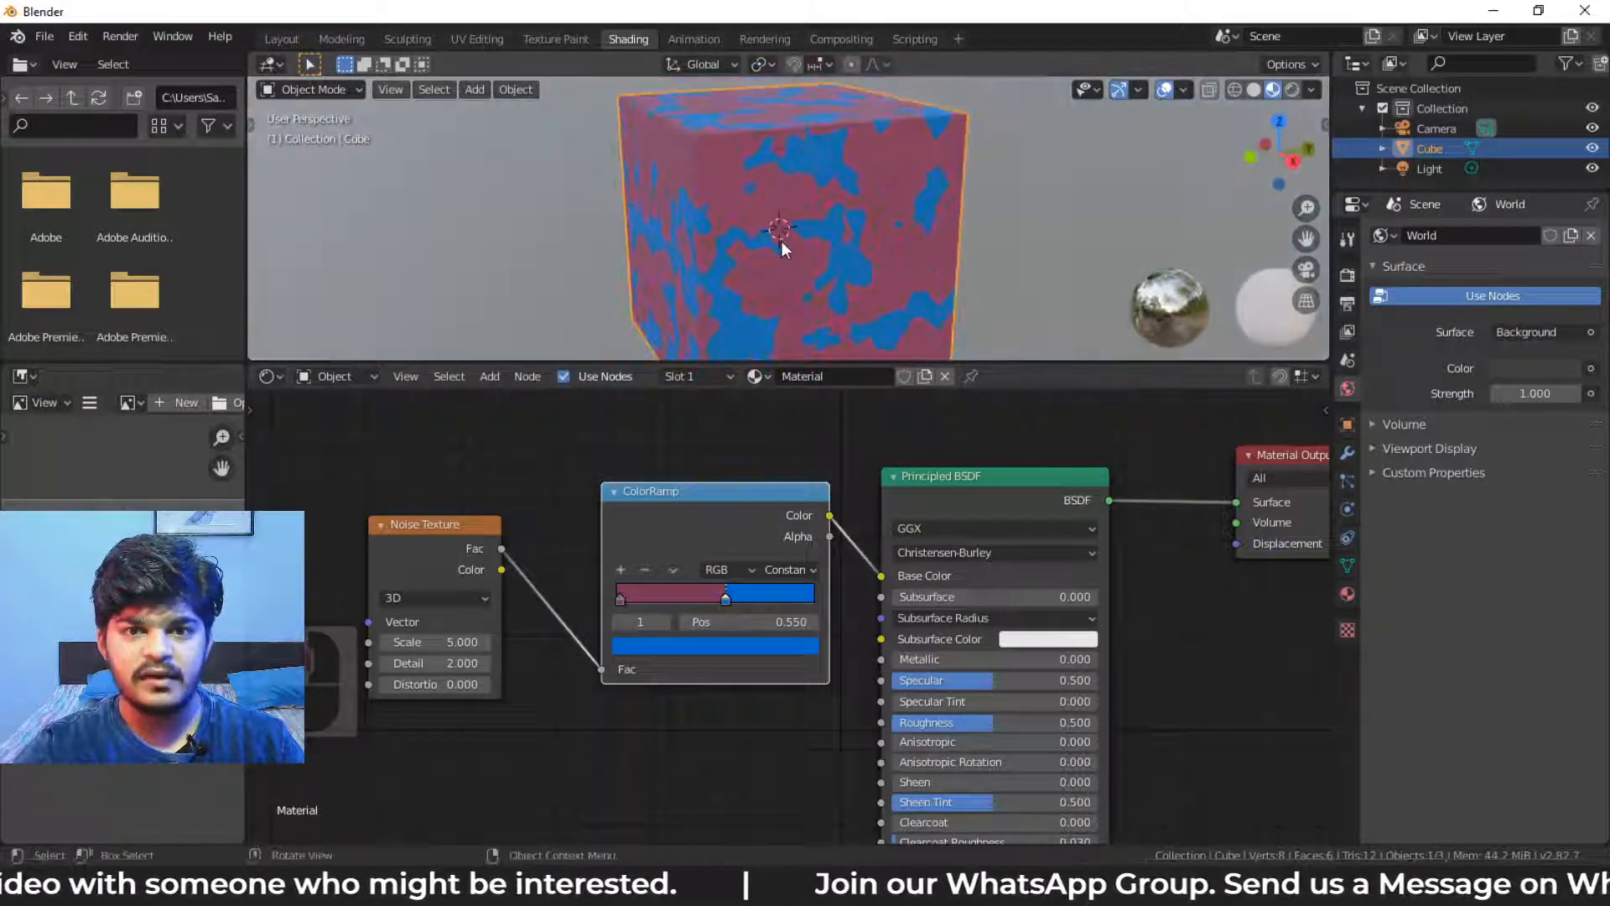
pyautogui.scroll(2, 781, 240)
pyautogui.click(809, 571)
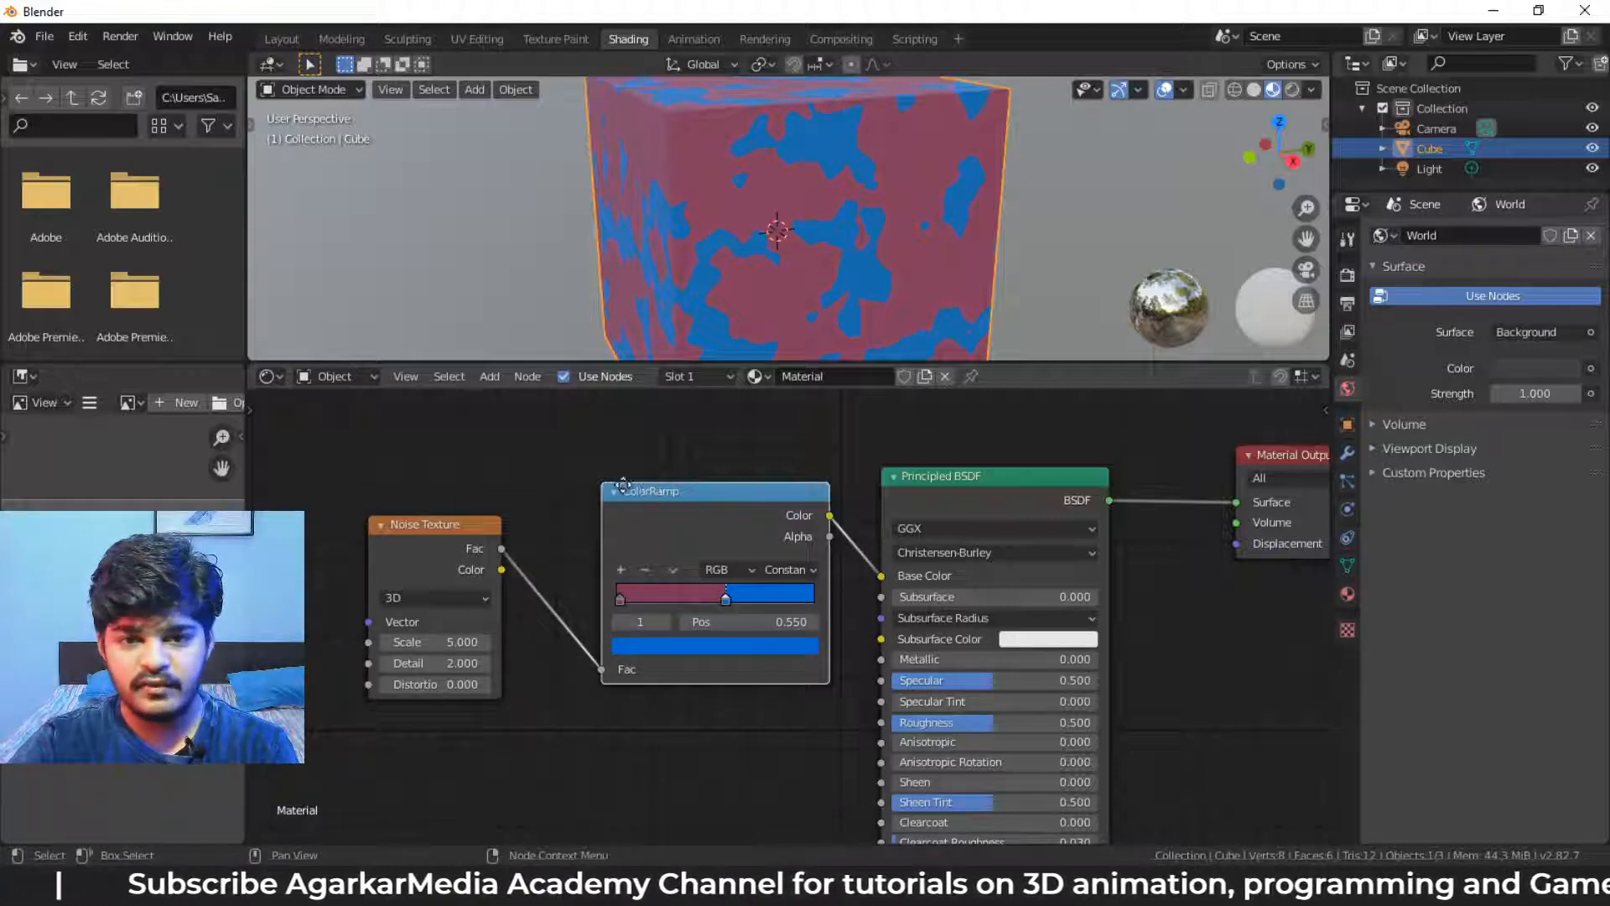
# Move the ColorRamp and Noise Texture nodes away from the Principled BSDF to clear space in between
pyautogui.moveTo(623, 485); pyautogui.dragTo(573, 435)
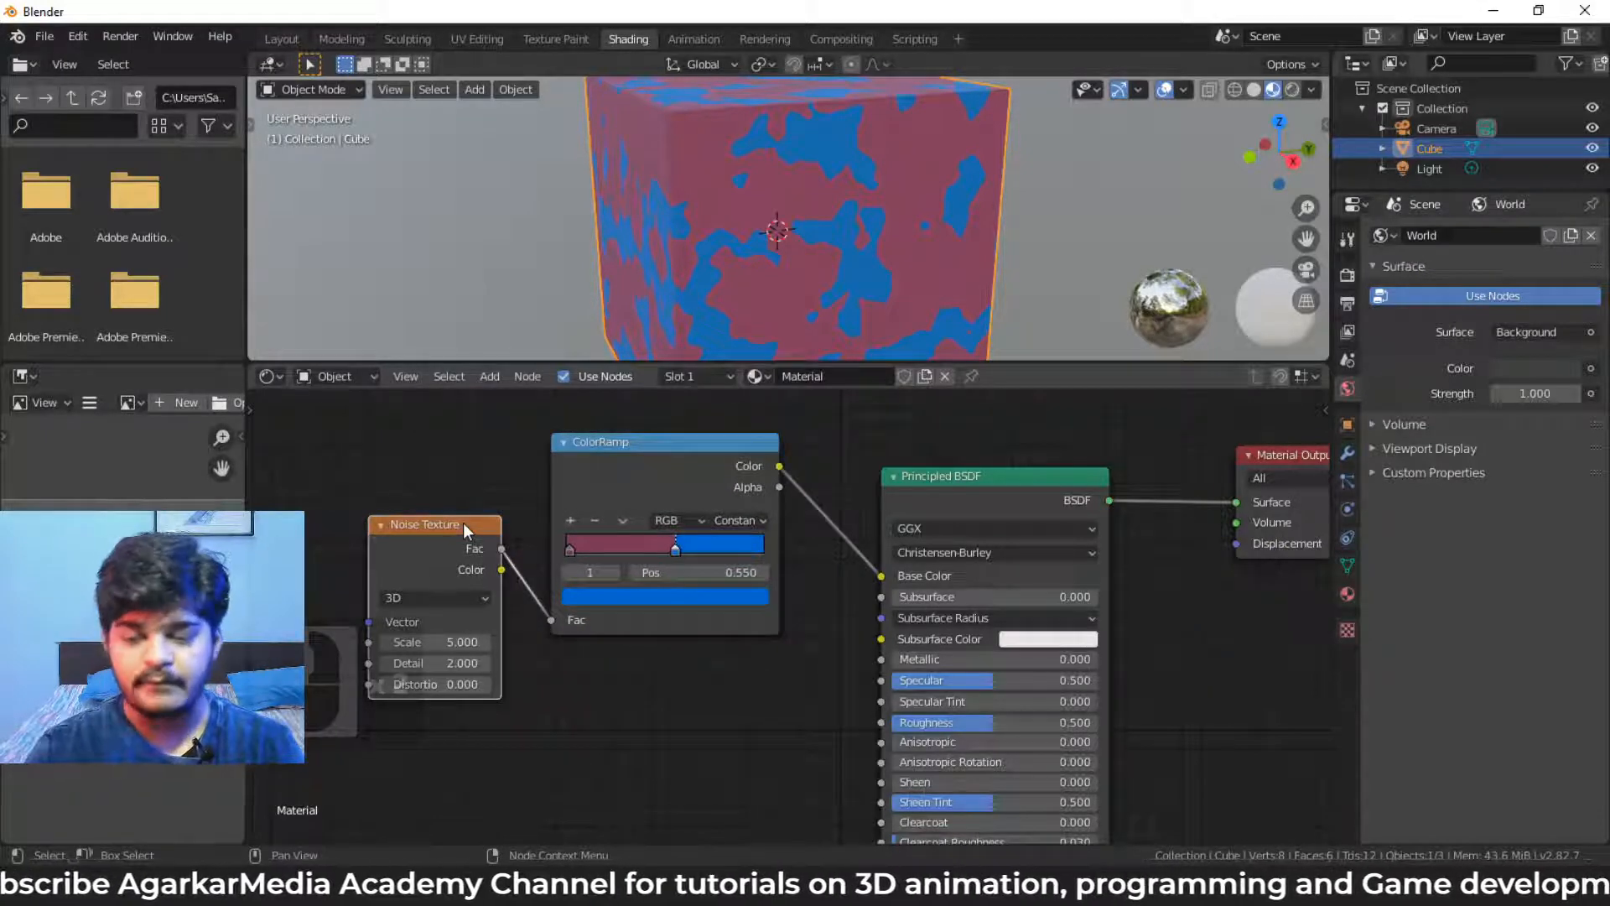
pyautogui.moveTo(597, 478); pyautogui.dragTo(533, 402)
pyautogui.moveTo(433, 531); pyautogui.dragTo(300, 637)
pyautogui.moveTo(600, 401); pyautogui.dragTo(538, 472)
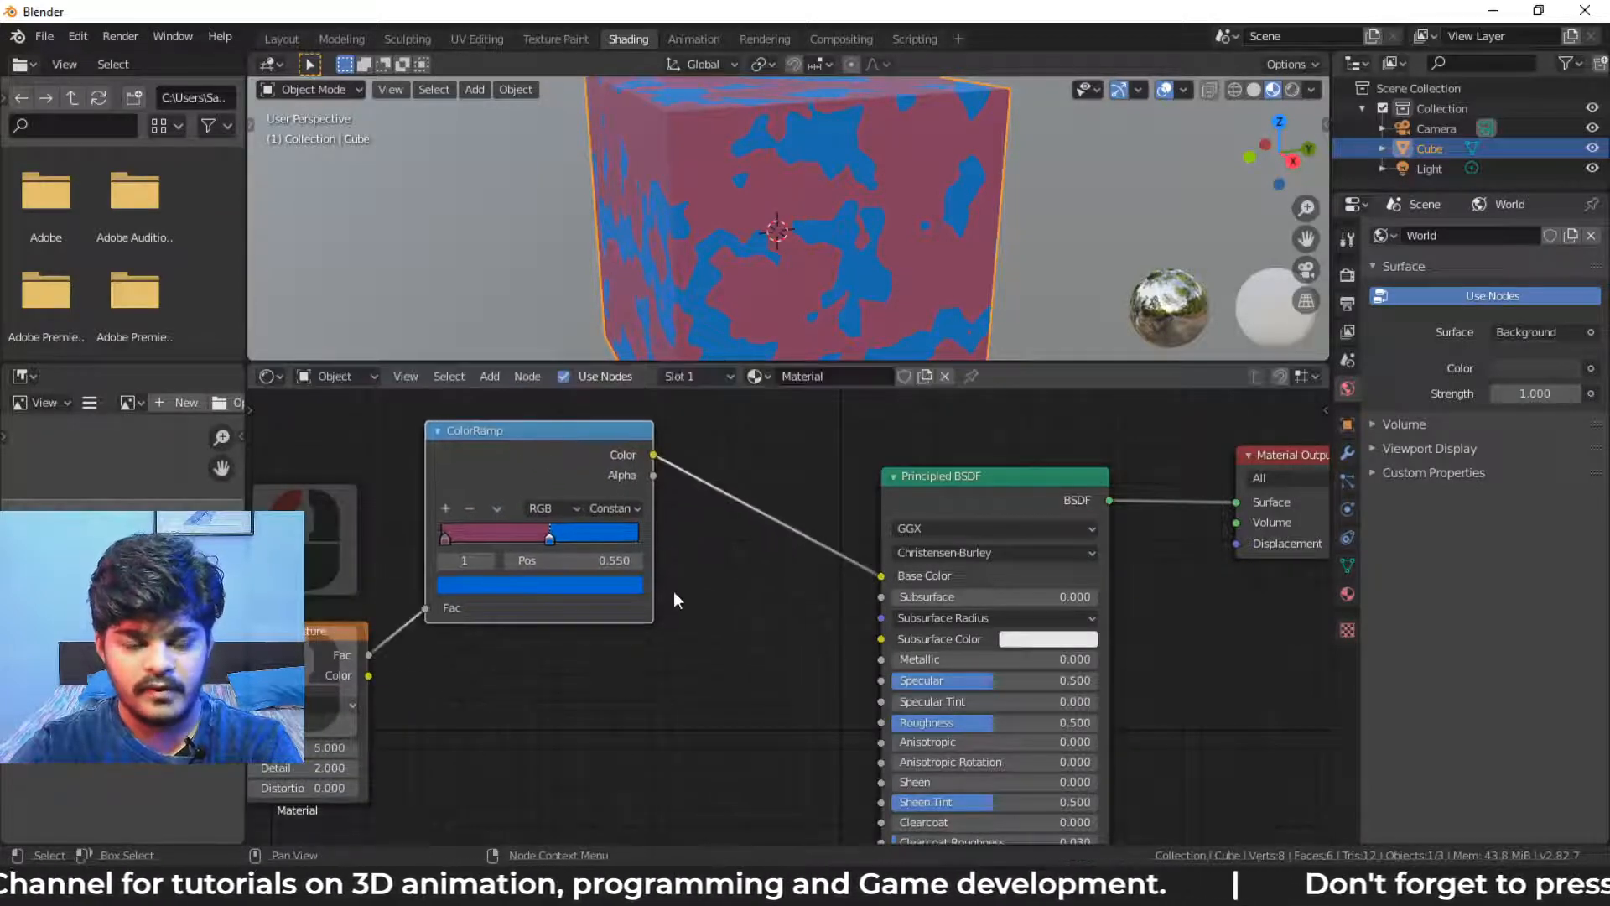
# Add a Voronoi Texture node on the link between the ColorRamp and the Principled BSDF's Base Color
pyautogui.hotkey('shift', 'a')
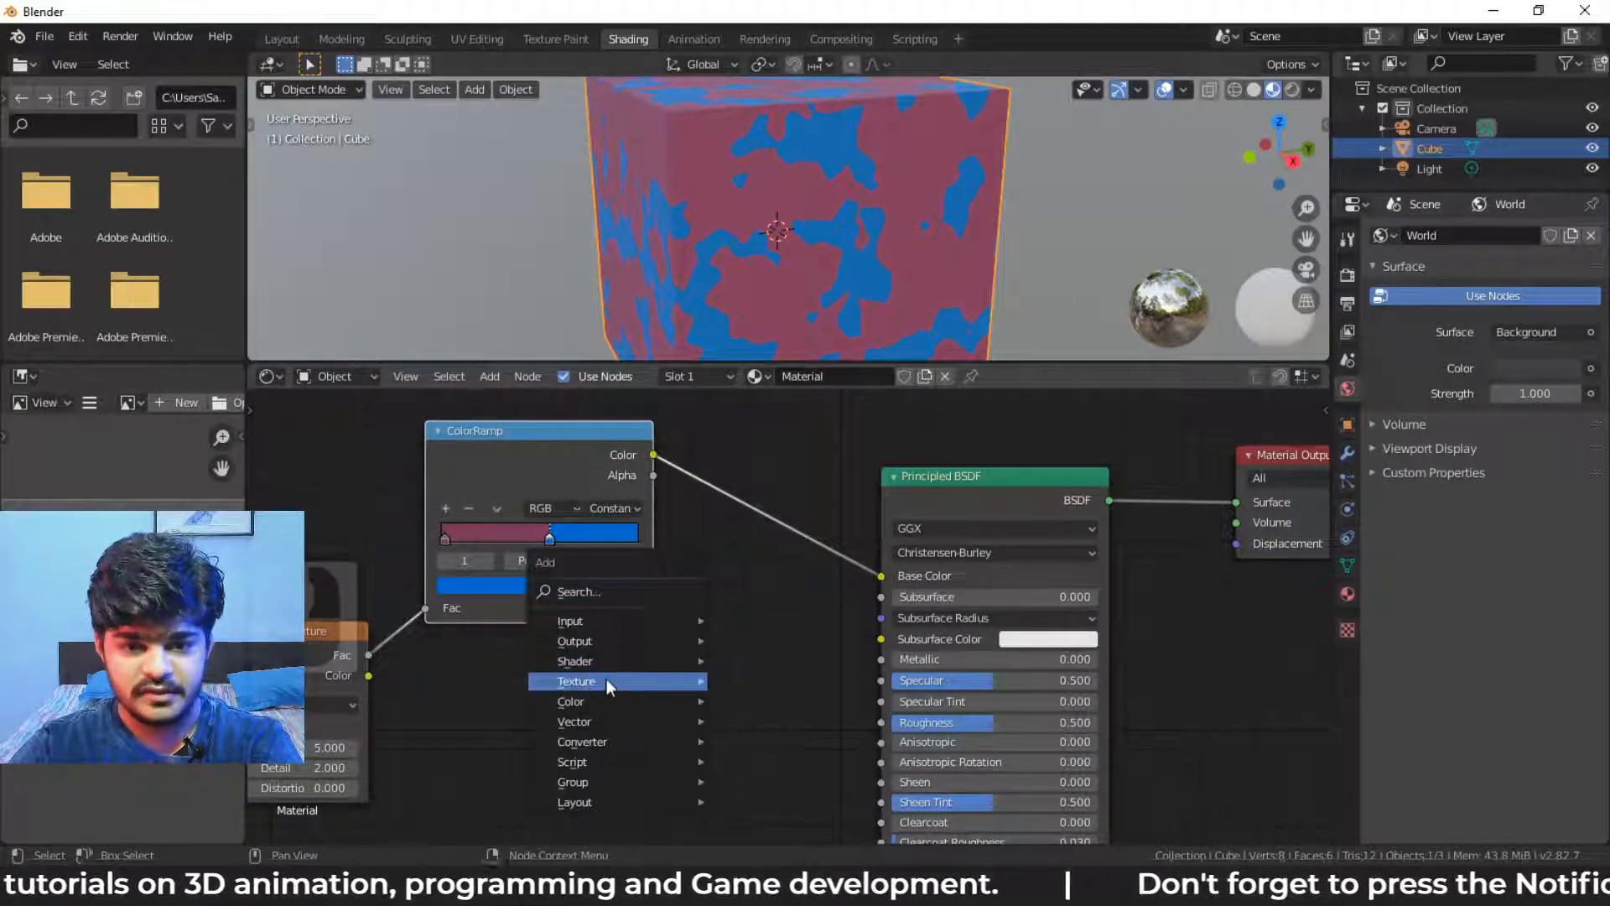
pyautogui.moveTo(607, 679)
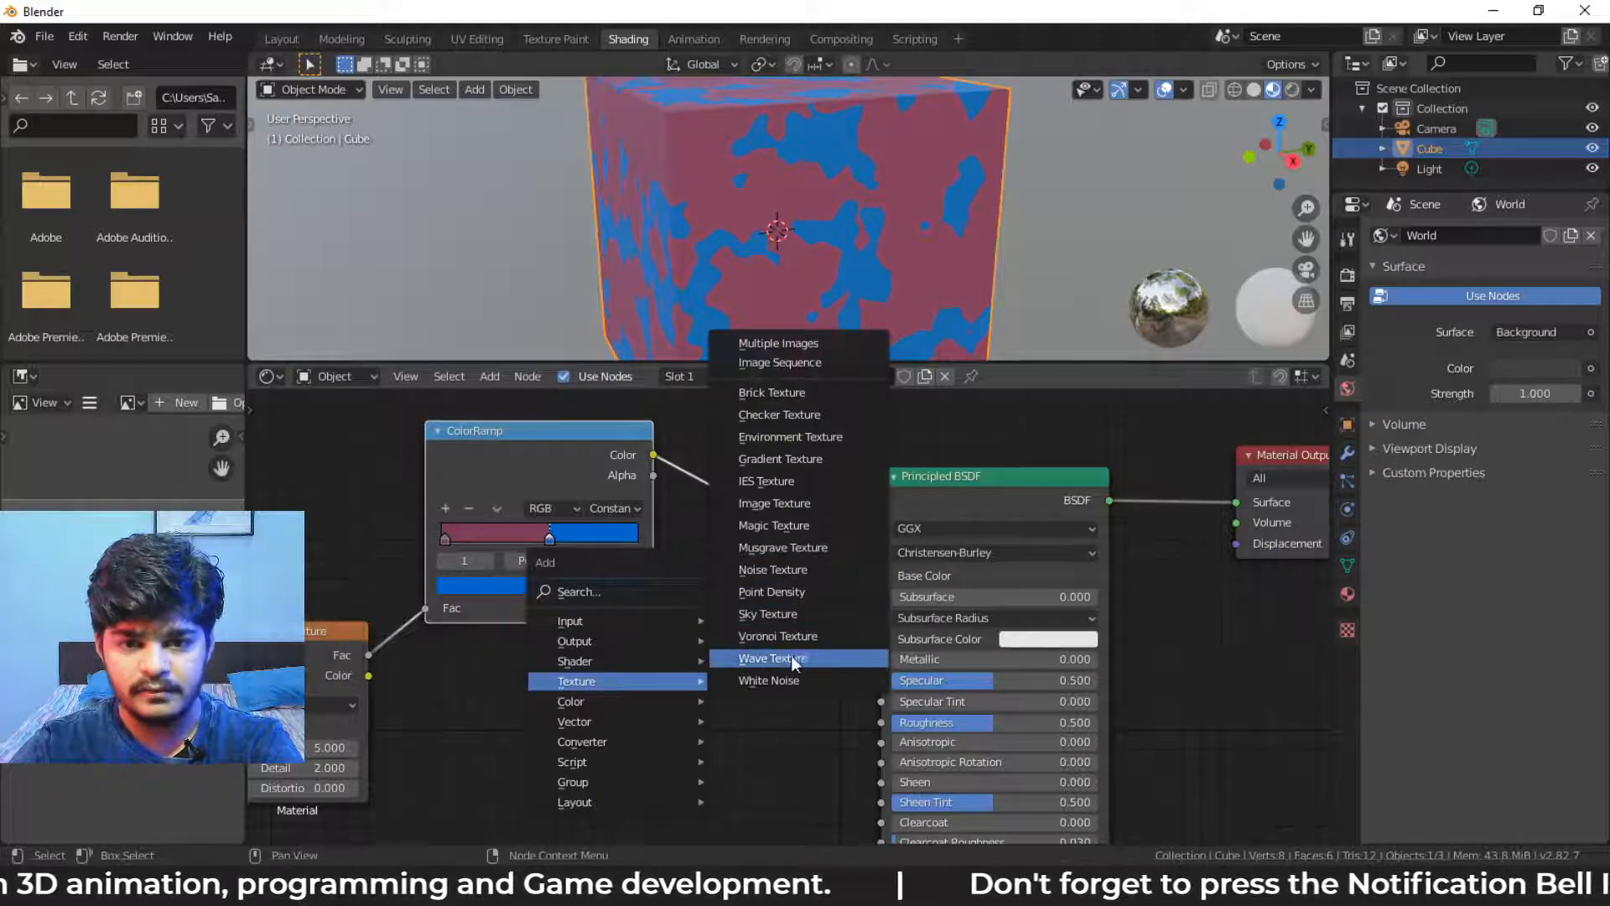
pyautogui.click(778, 636)
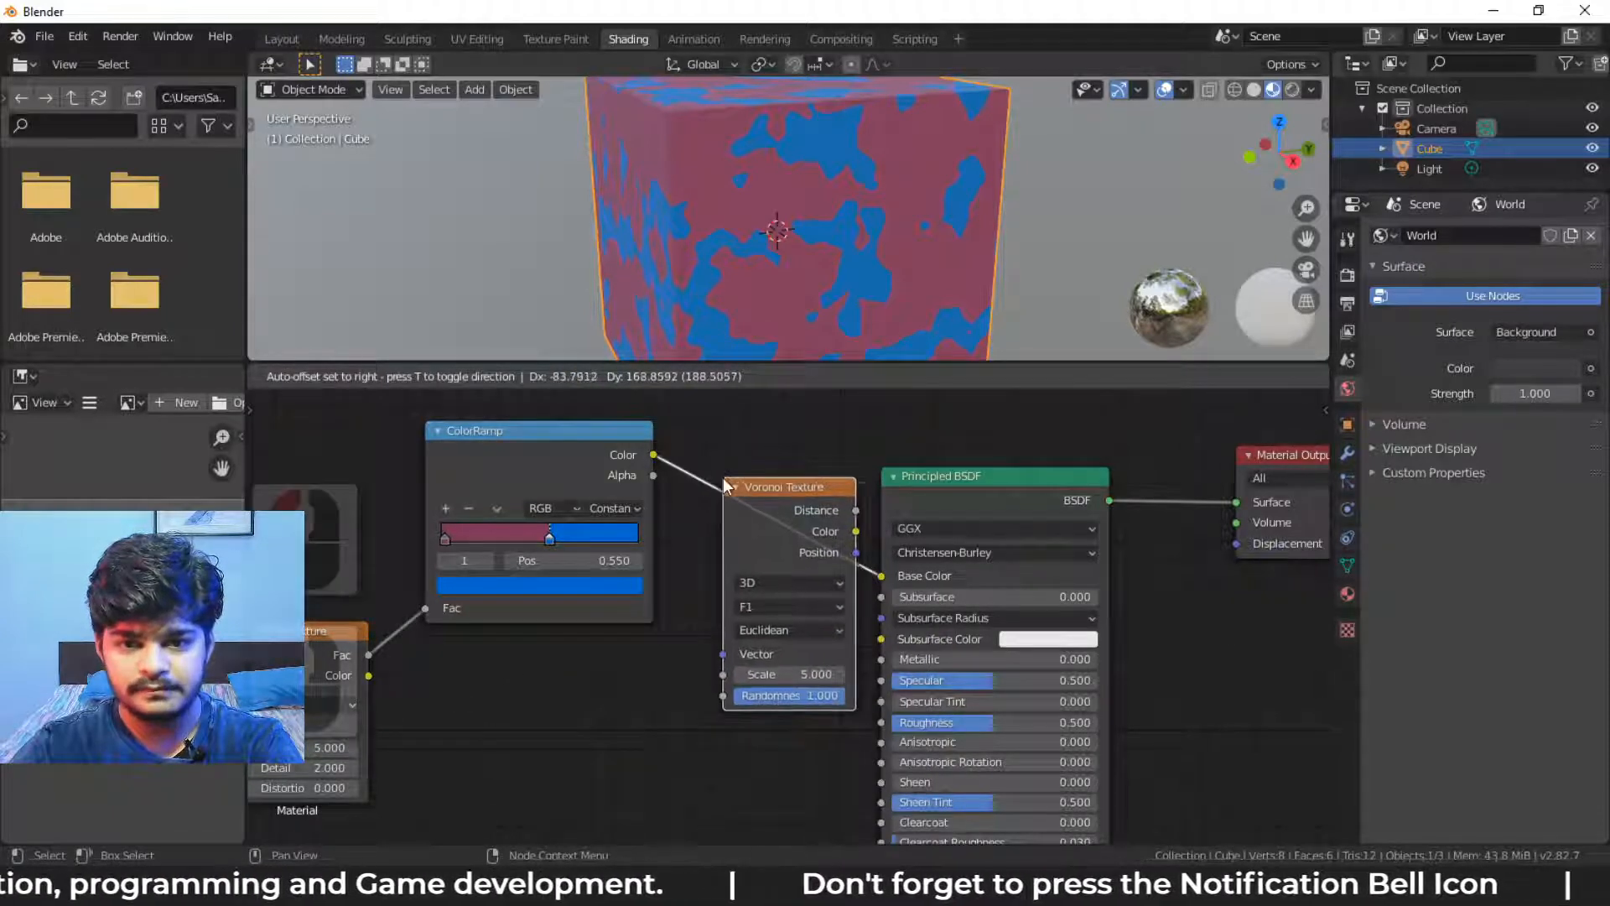
pyautogui.click(732, 487)
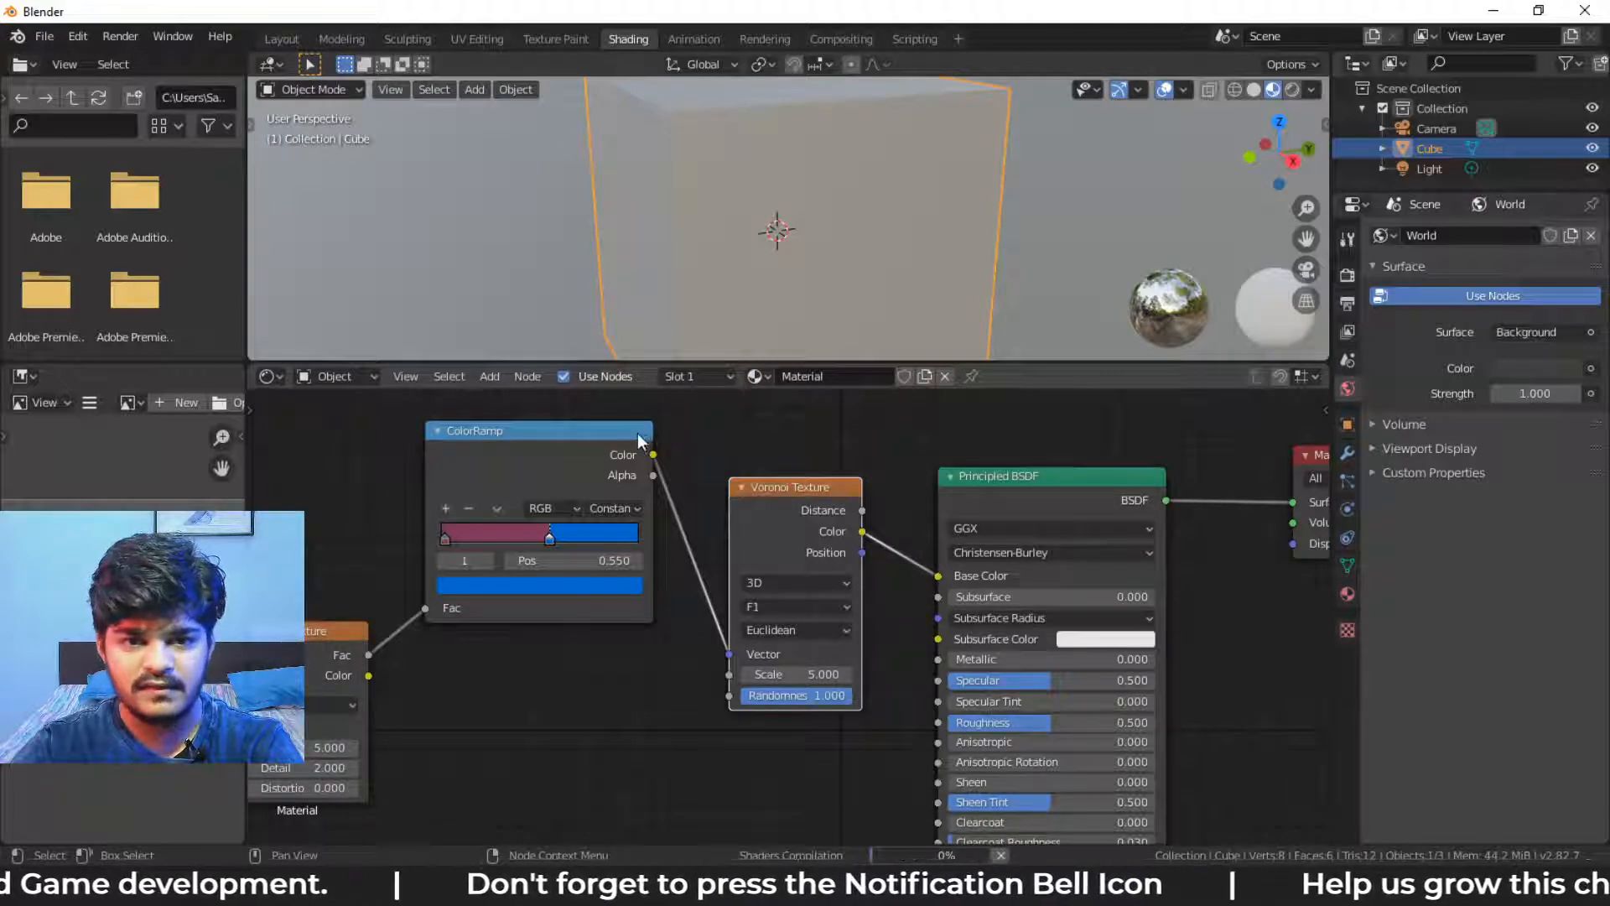
# Disconnect the ColorRamp from the Voronoi Texture's Vector input and reposition the ColorRamp beside it
pyautogui.moveTo(640, 437); pyautogui.dragTo(564, 432)
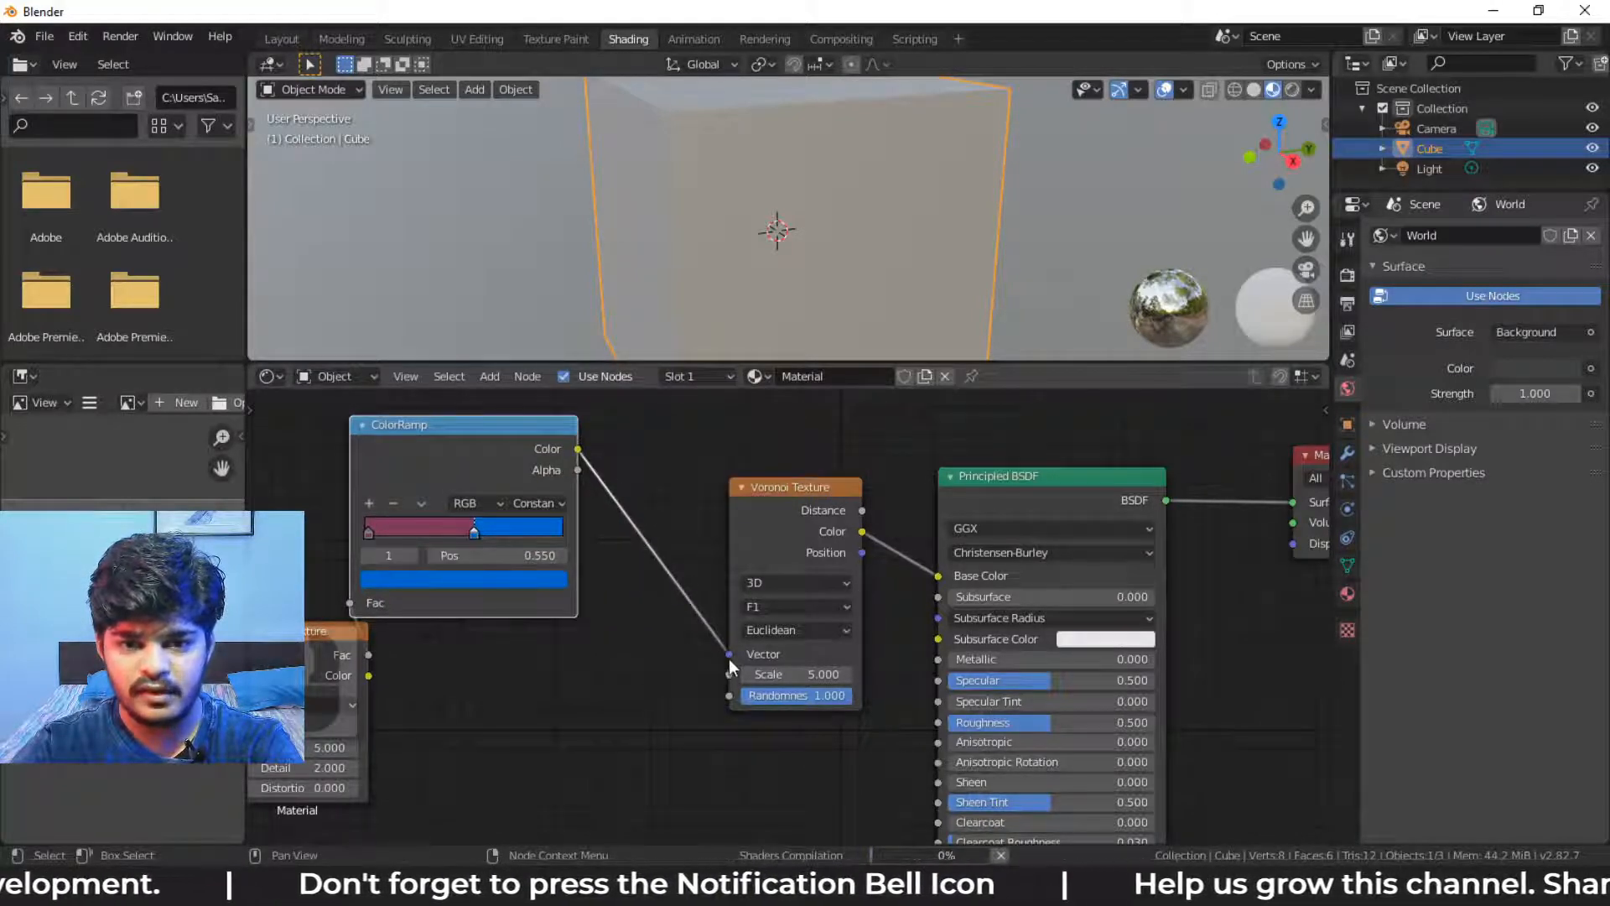
pyautogui.moveTo(728, 654); pyautogui.dragTo(629, 507)
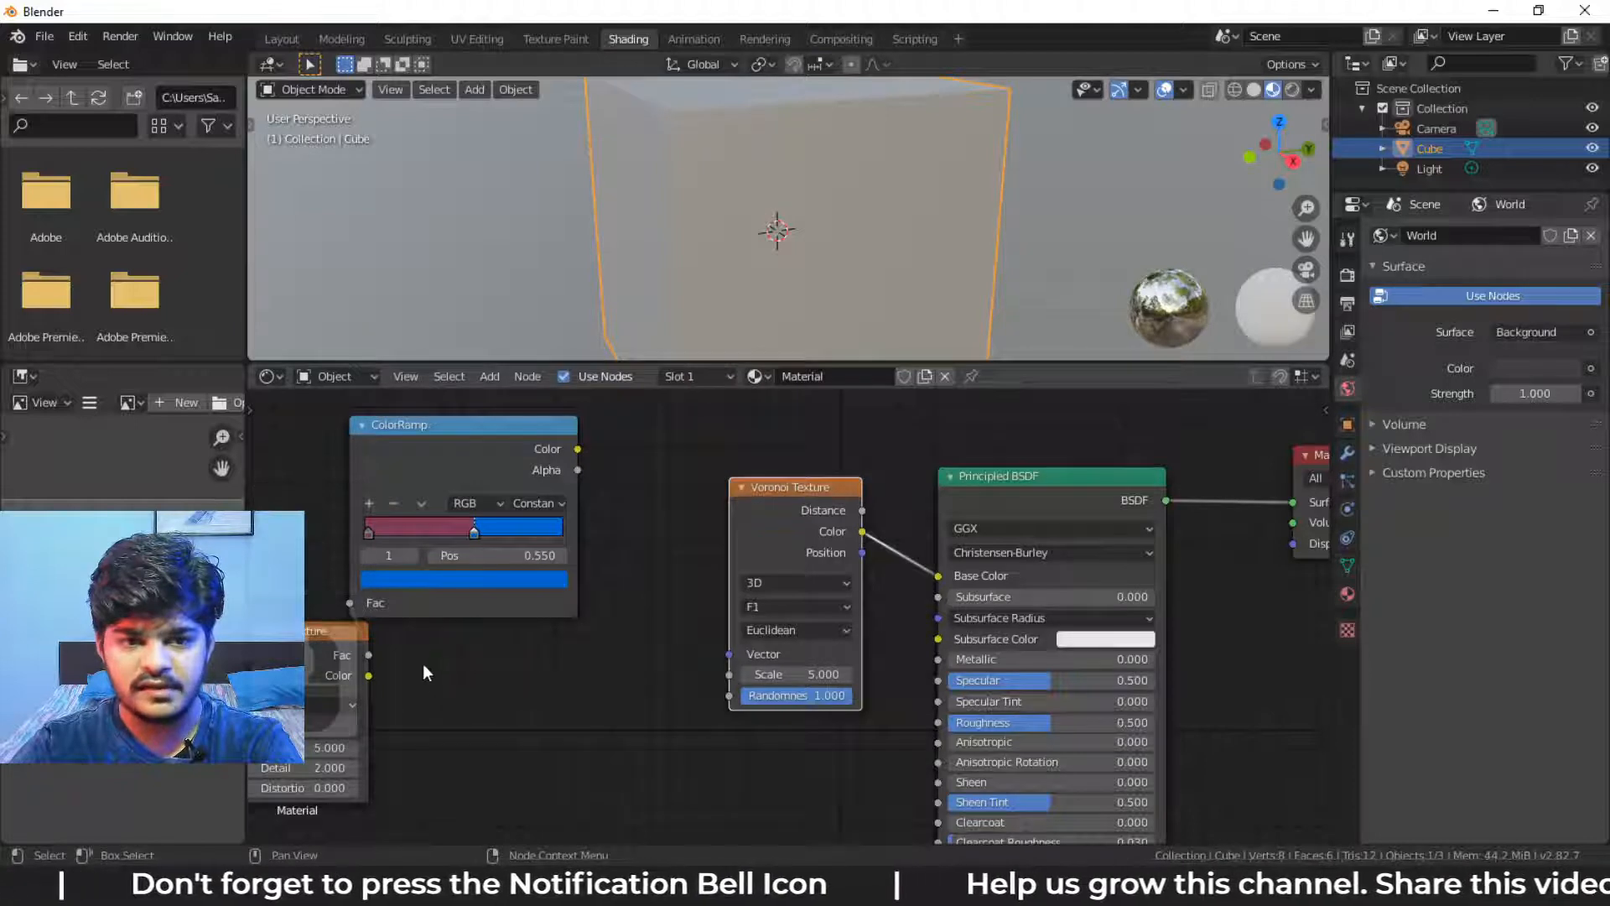
pyautogui.moveTo(421, 435); pyautogui.dragTo(498, 459)
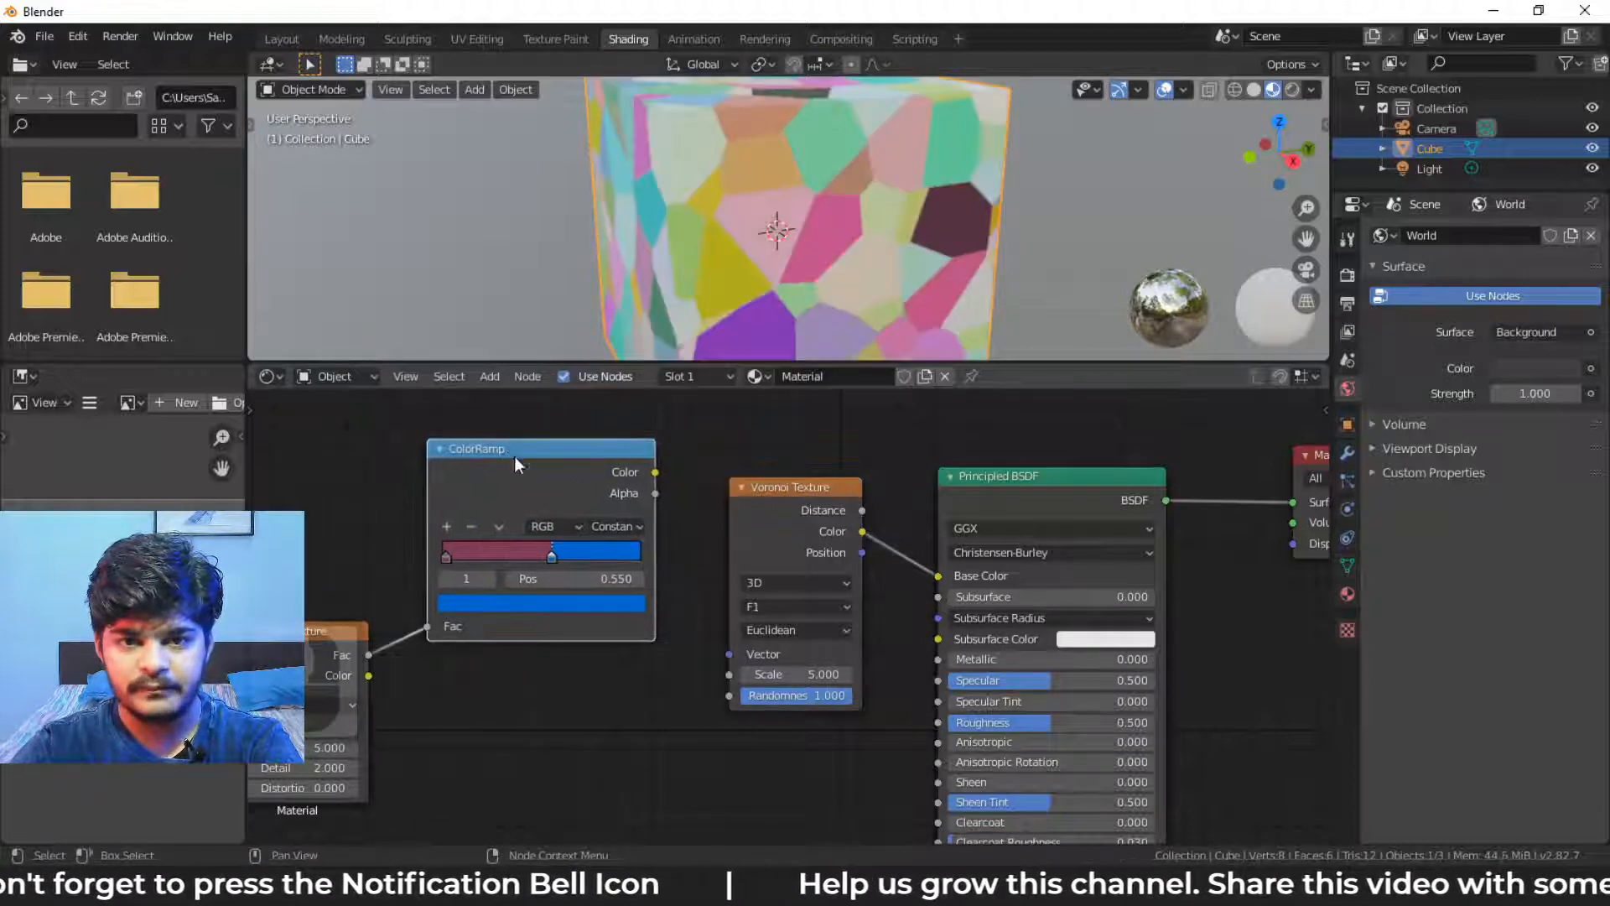
pyautogui.keyDown('shift'); pyautogui.click(799, 498); pyautogui.keyUp('shift')
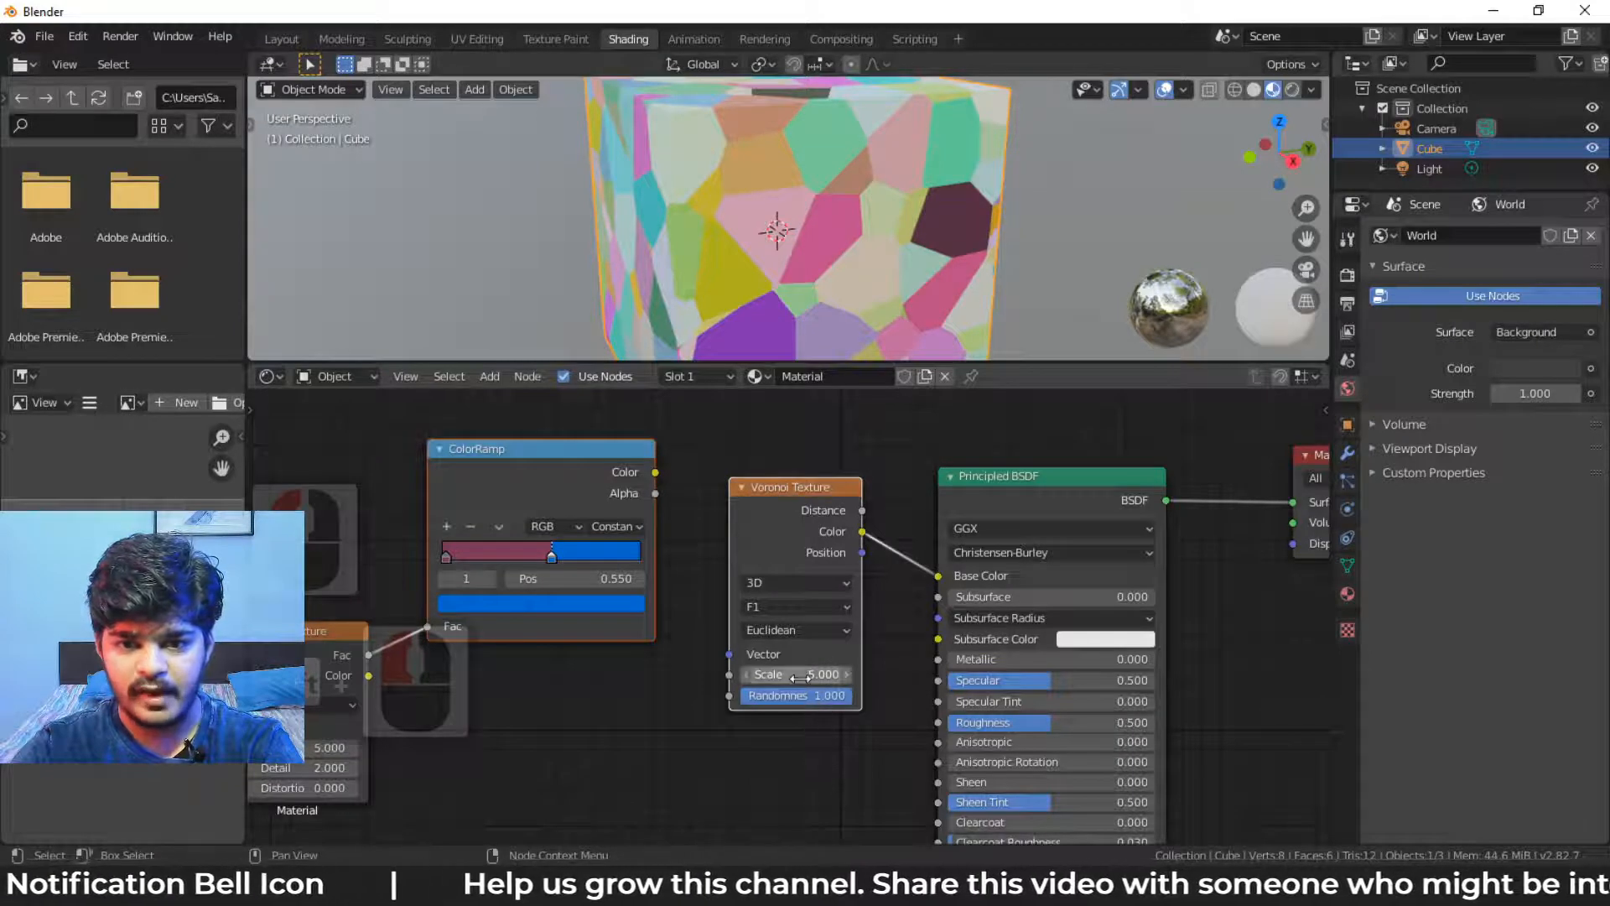
# Set the Voronoi Texture's scale to 22 and move it upward together with the ColorRamp
pyautogui.moveTo(796, 674); pyautogui.dragTo(751, 675)
pyautogui.moveTo(797, 674)
pyautogui.mouseDown()
pyautogui.moveTo(870, 674)
pyautogui.moveTo(802, 669)
pyautogui.mouseUp()
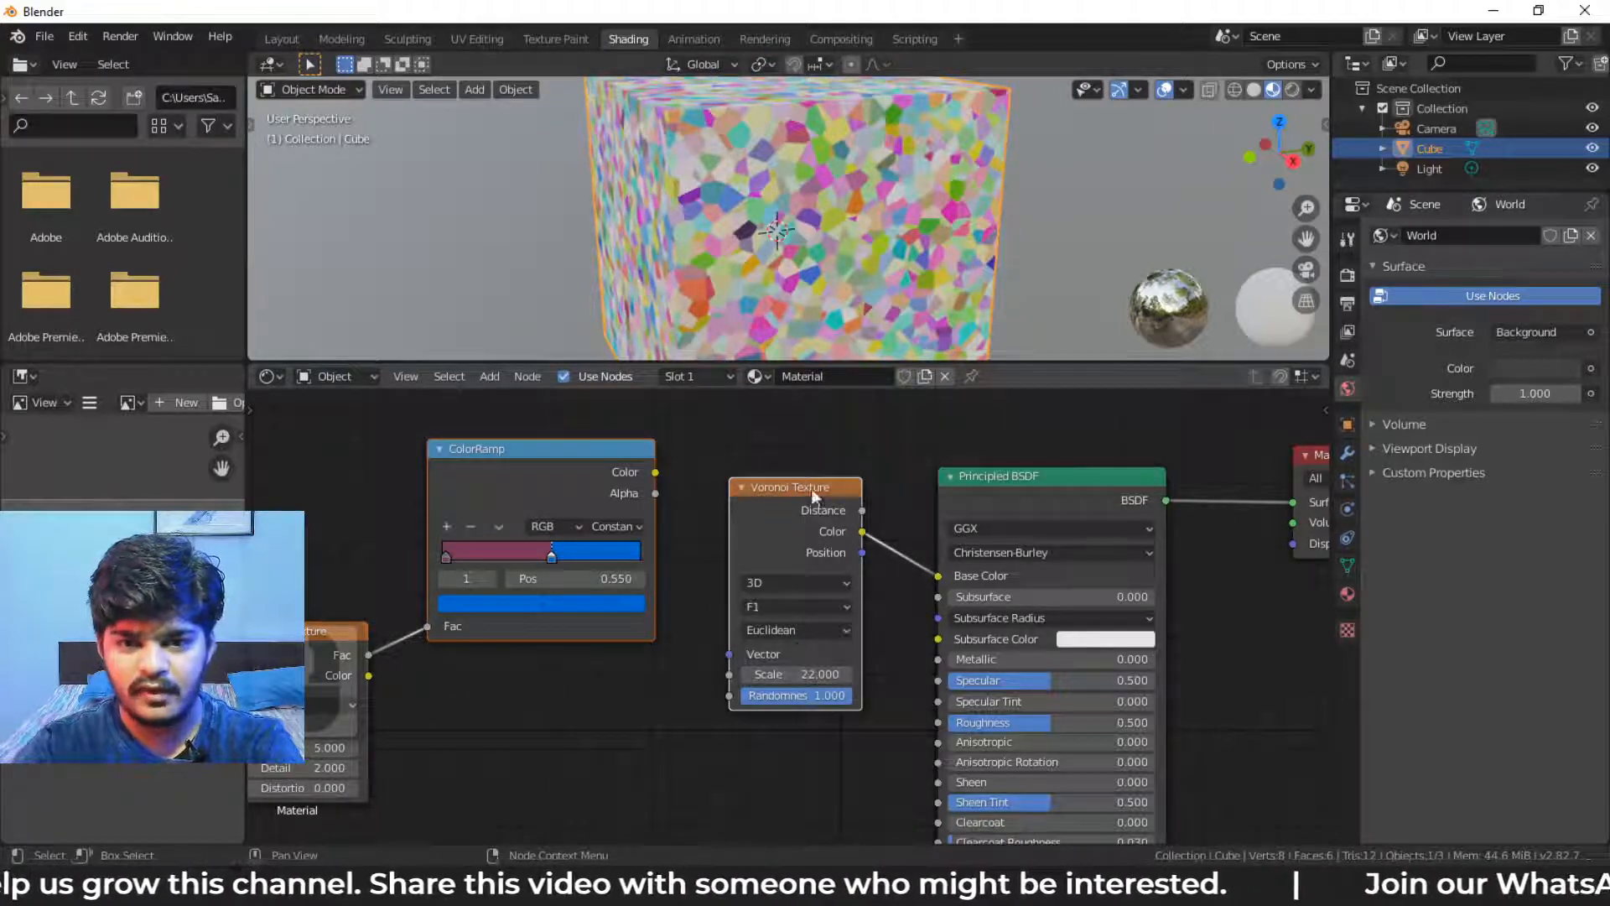
pyautogui.moveTo(810, 488); pyautogui.dragTo(752, 439)
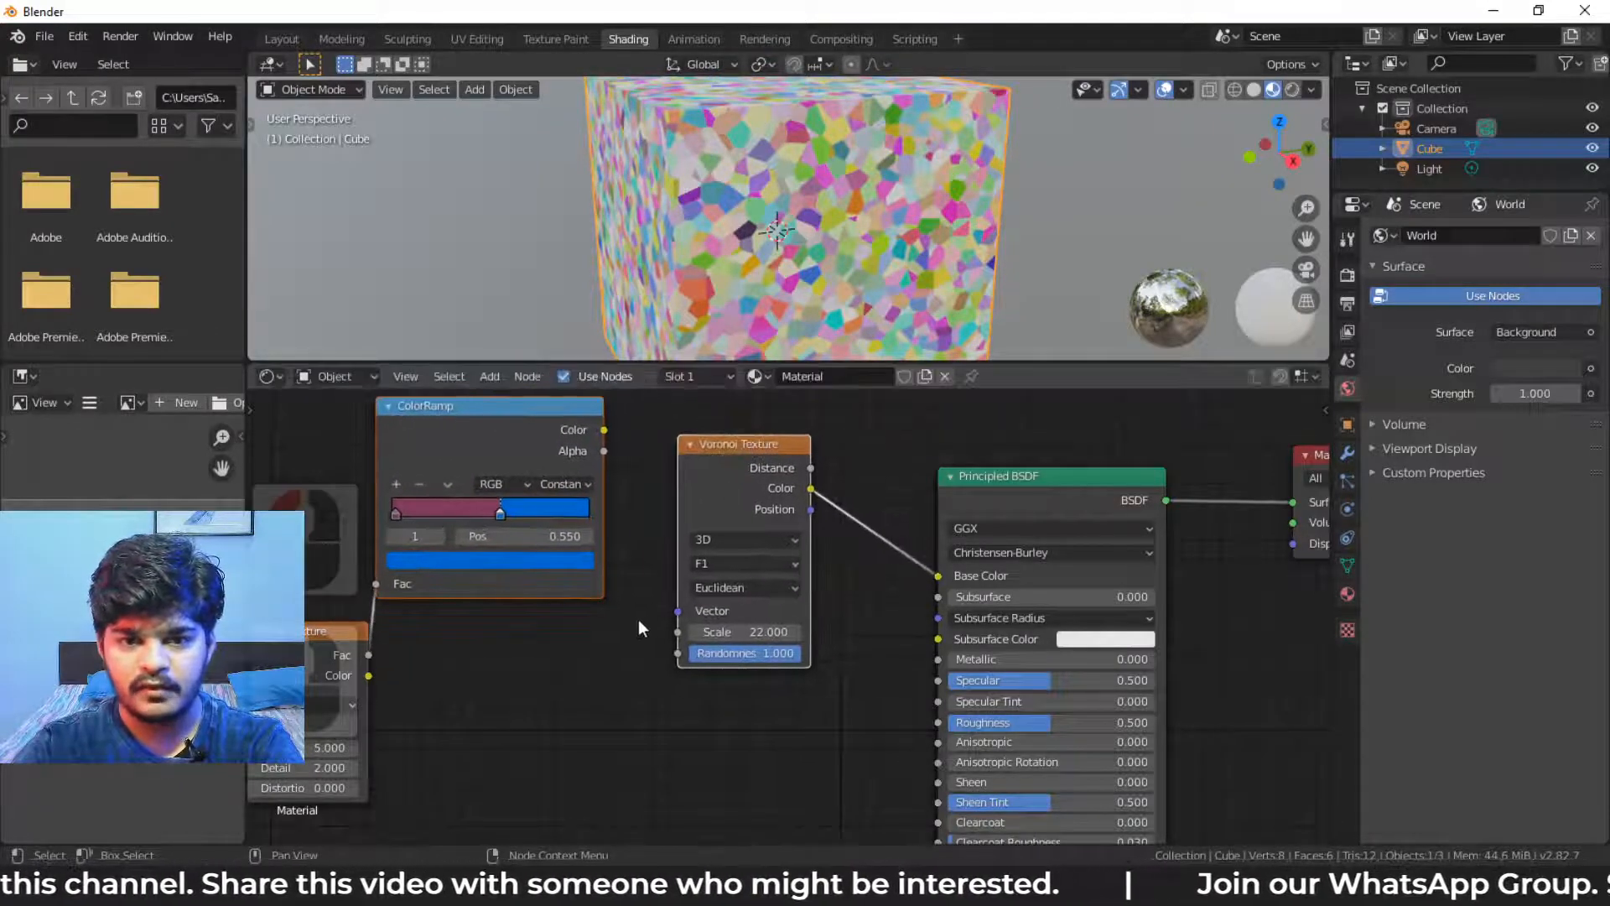
# Add a Wave Texture node below the Voronoi Texture and set its wave type to Rings
pyautogui.hotkey('shift', 'a')
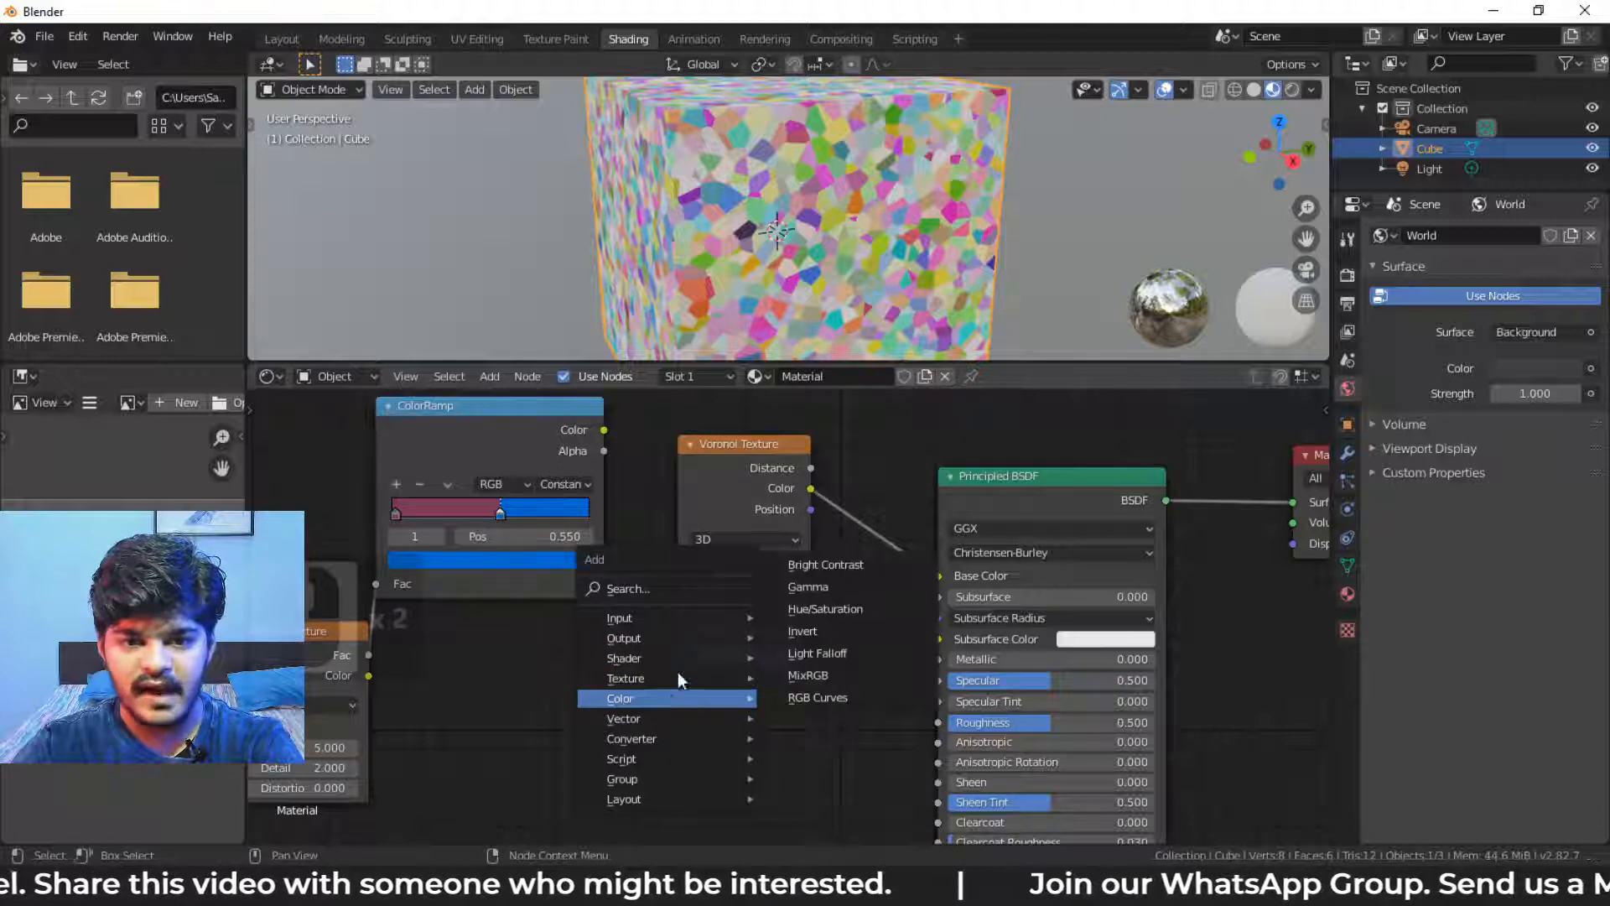
pyautogui.moveTo(668, 678)
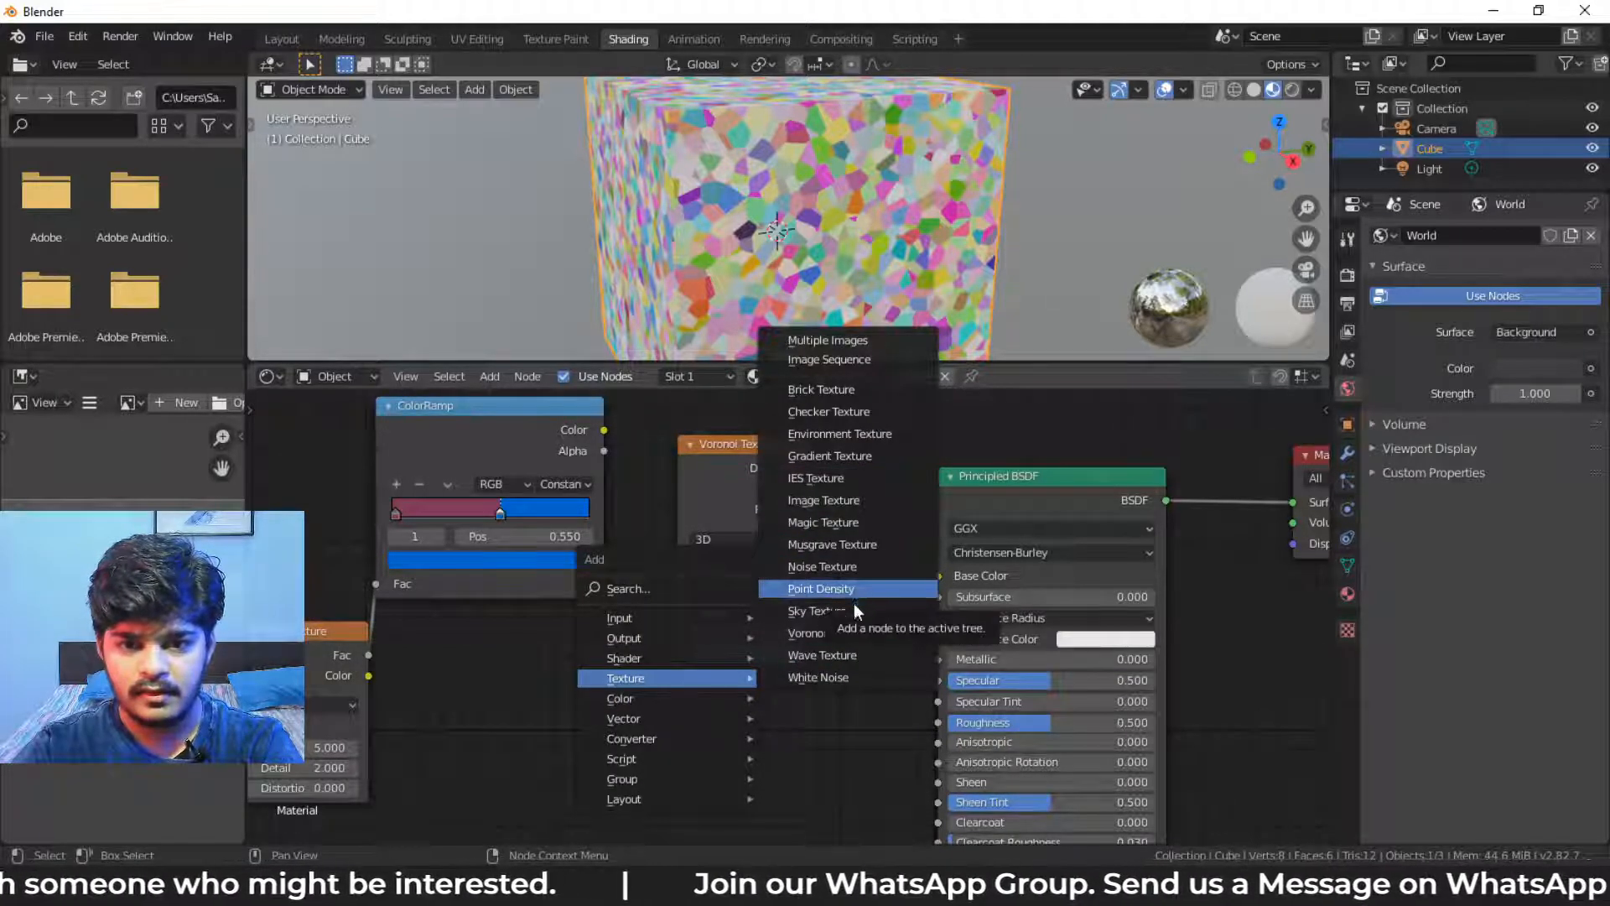
pyautogui.click(853, 652)
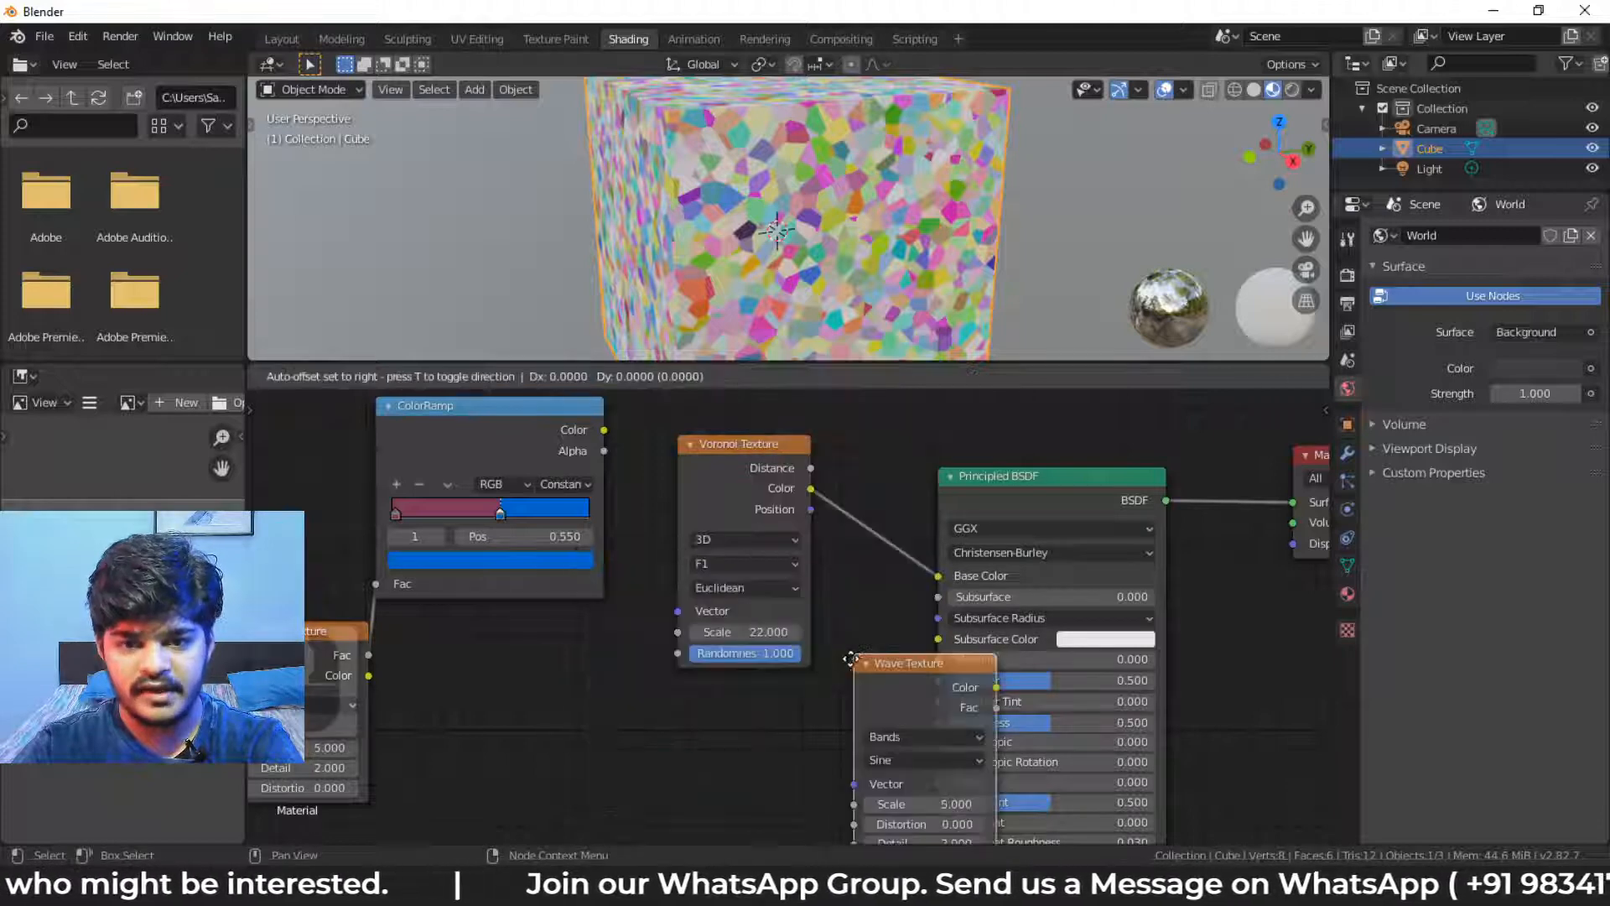
pyautogui.click(754, 770)
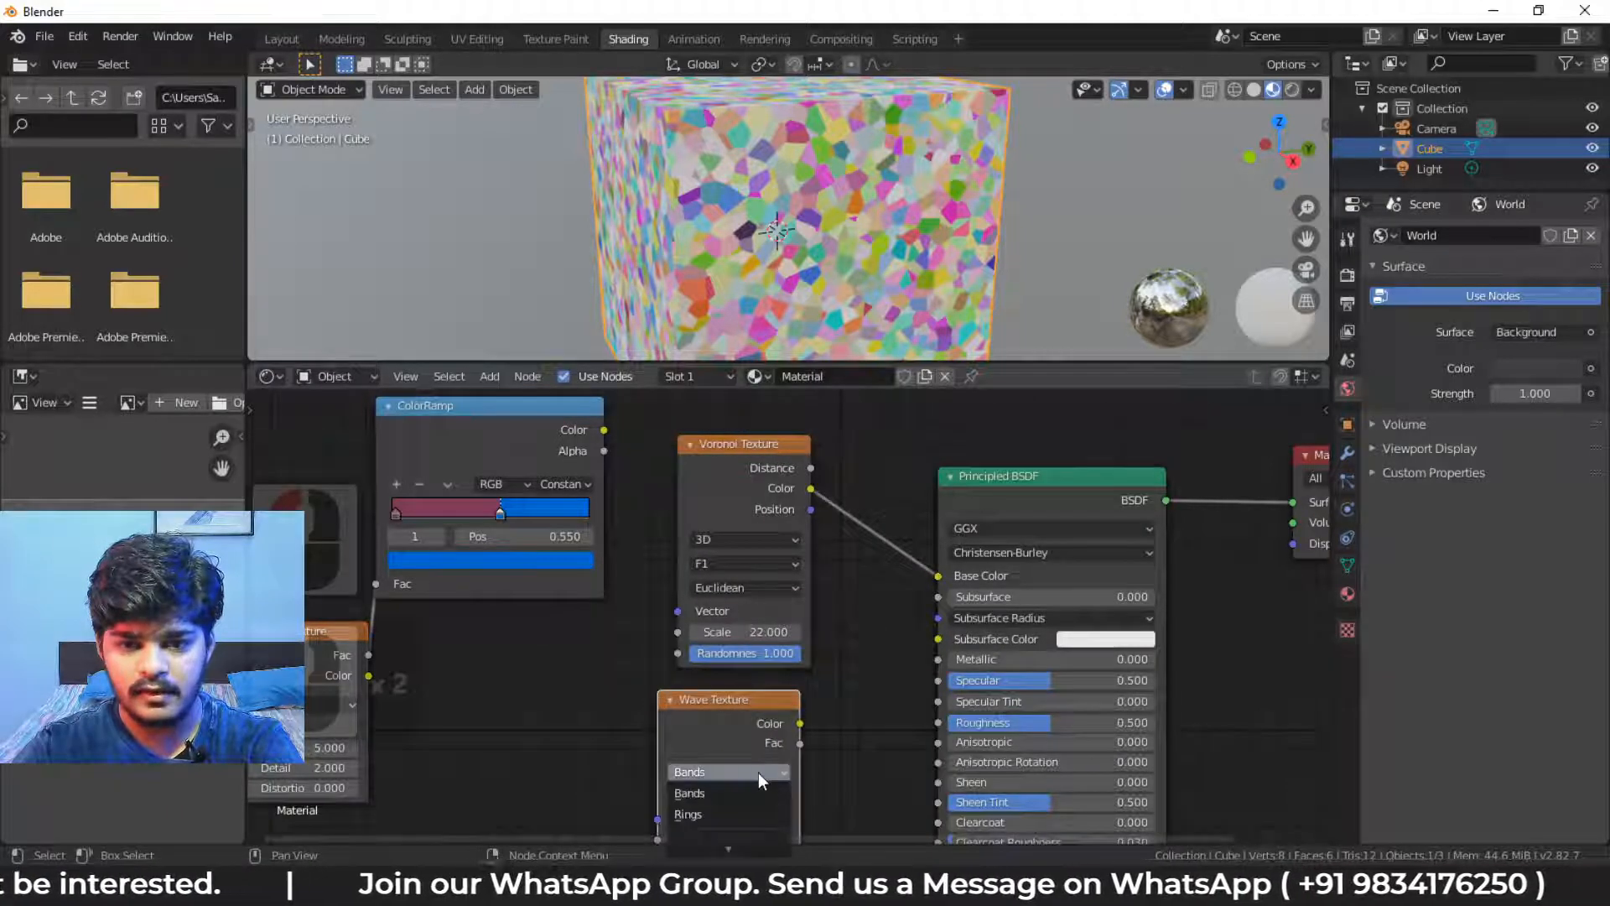
pyautogui.click(734, 820)
# Connect the Wave Texture's Color output to the Principled BSDF's Base Color and view the rings on the cube
pyautogui.moveTo(832, 711); pyautogui.dragTo(848, 596, button='middle')
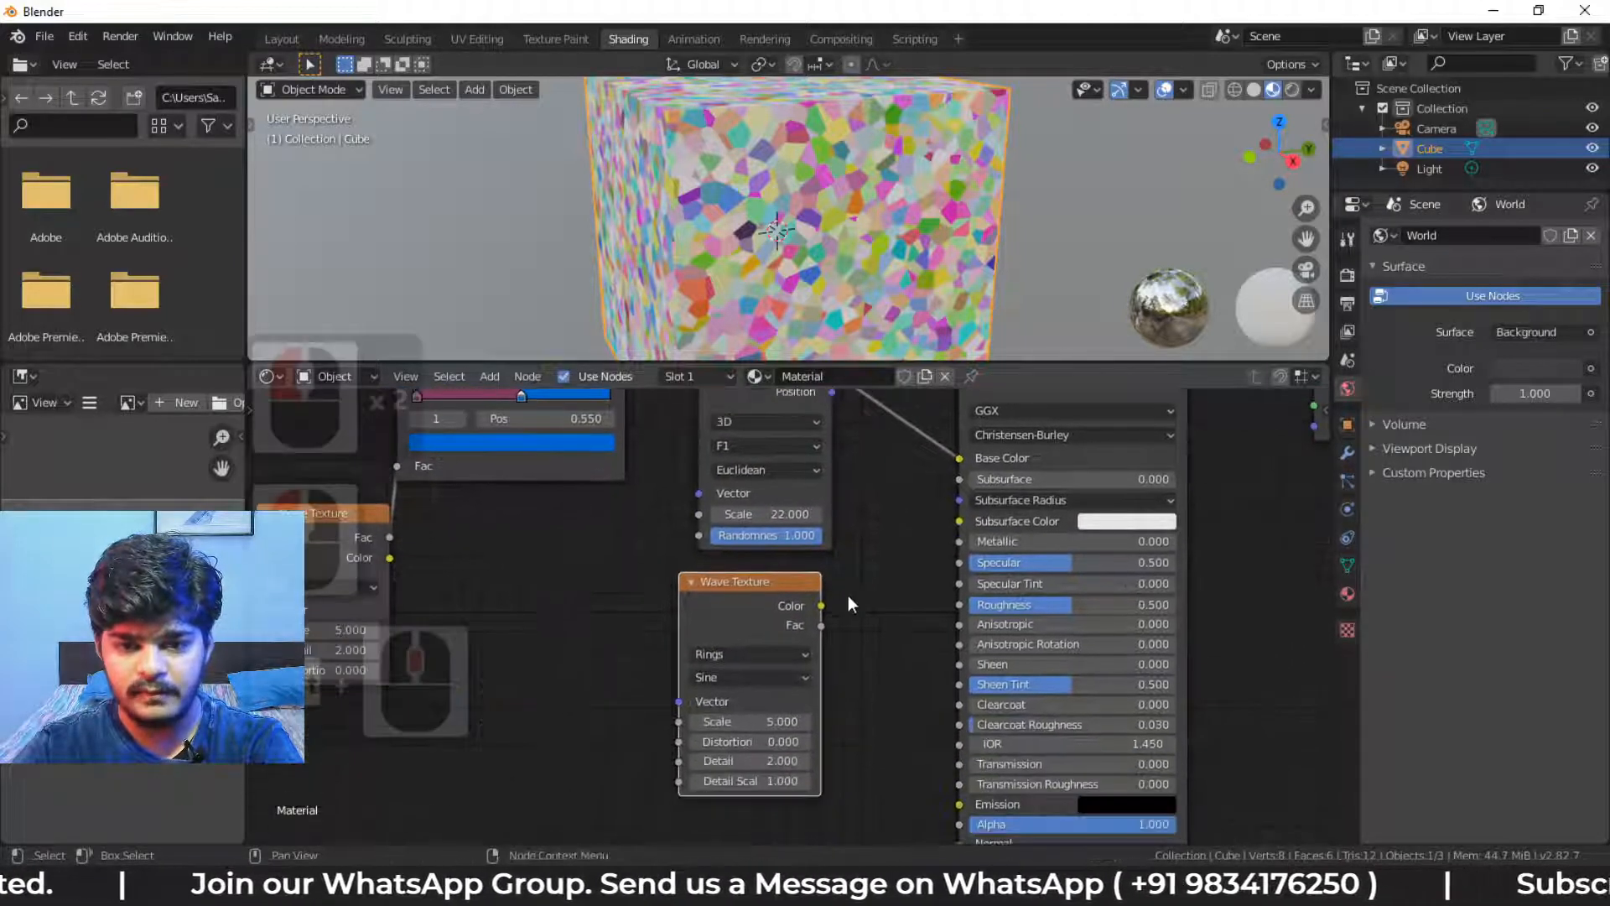
pyautogui.moveTo(821, 605); pyautogui.dragTo(958, 459)
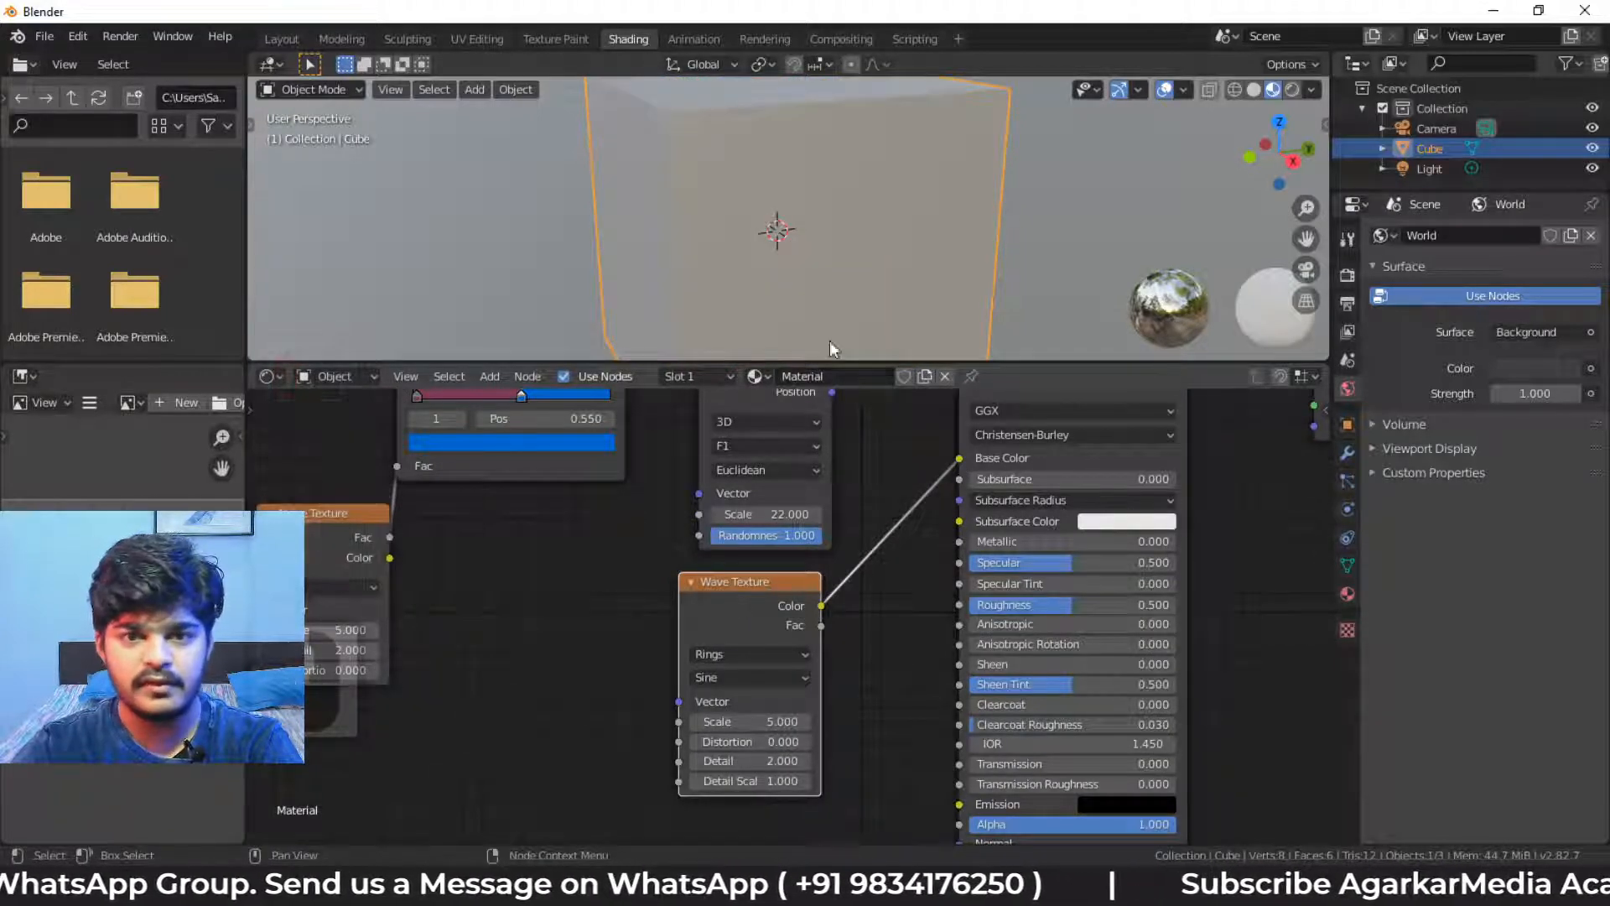
pyautogui.scroll(-3, 820, 220)
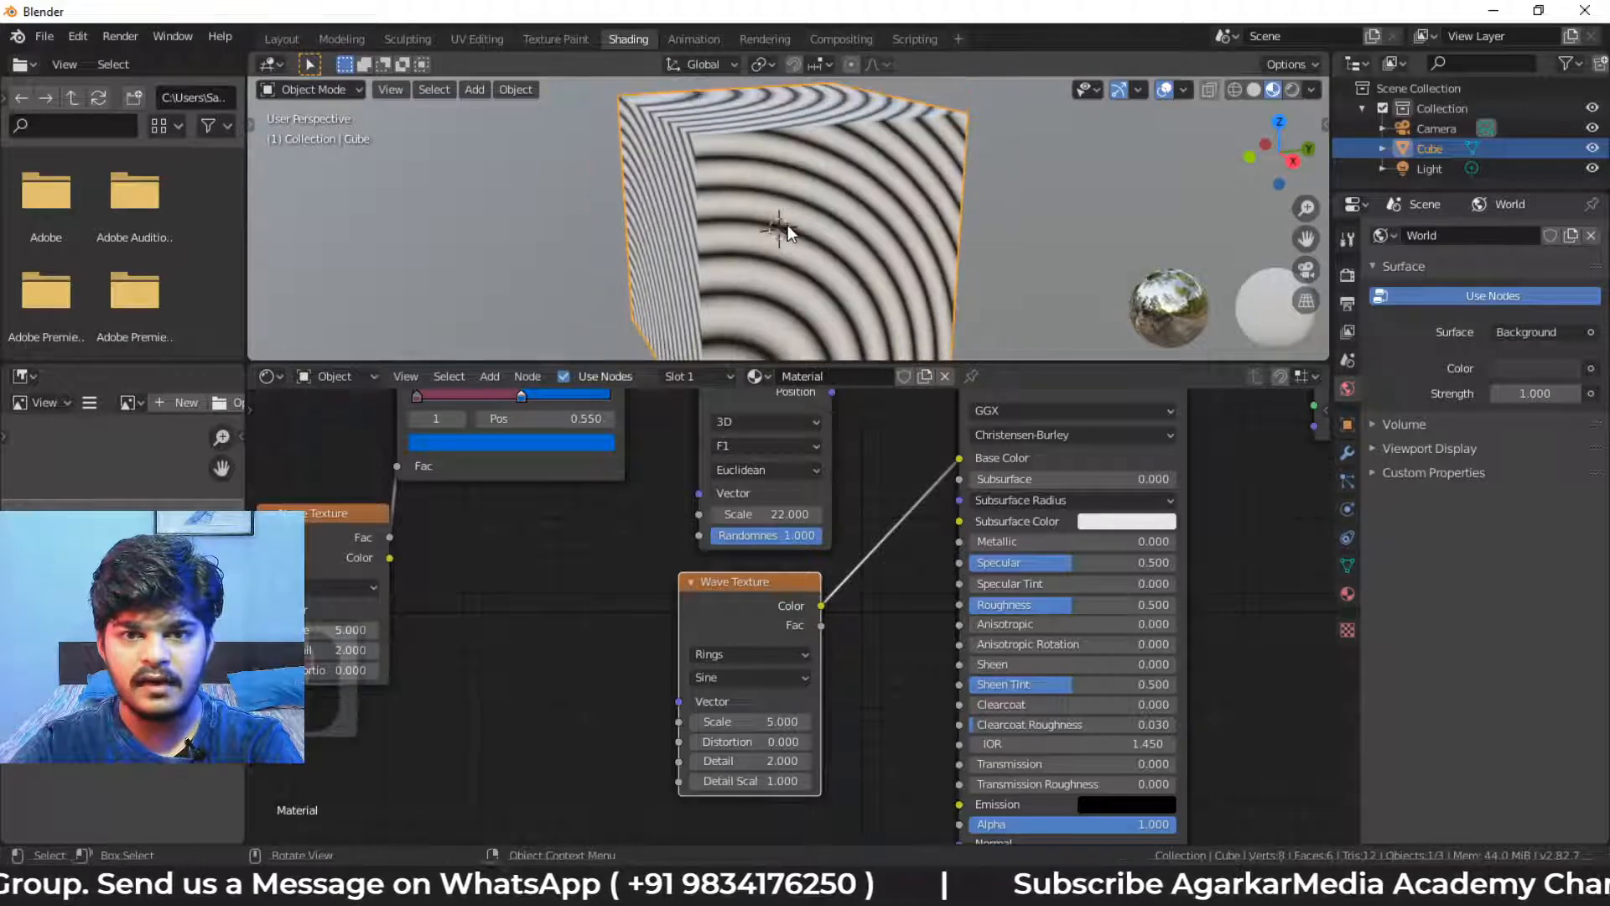
# Line up the Wave Texture beneath the Voronoi Texture and move the ColorRamp down beside the Voronoi Texture
pyautogui.moveTo(837, 518); pyautogui.dragTo(871, 599, button='middle')
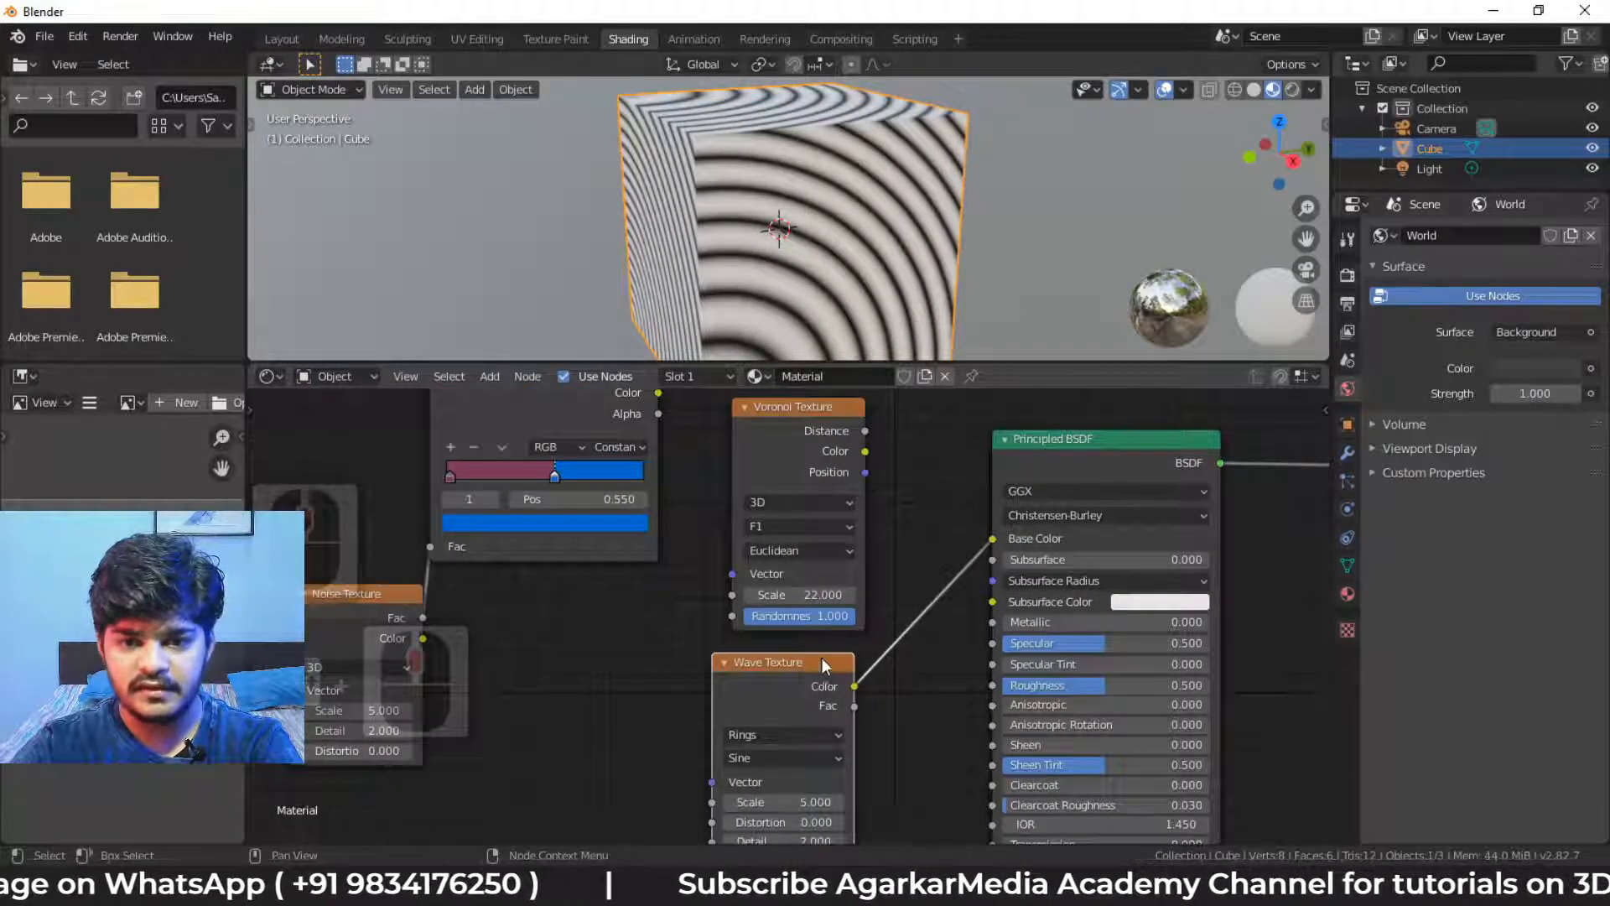
pyautogui.moveTo(816, 700); pyautogui.dragTo(834, 700)
pyautogui.moveTo(553, 431); pyautogui.dragTo(573, 502)
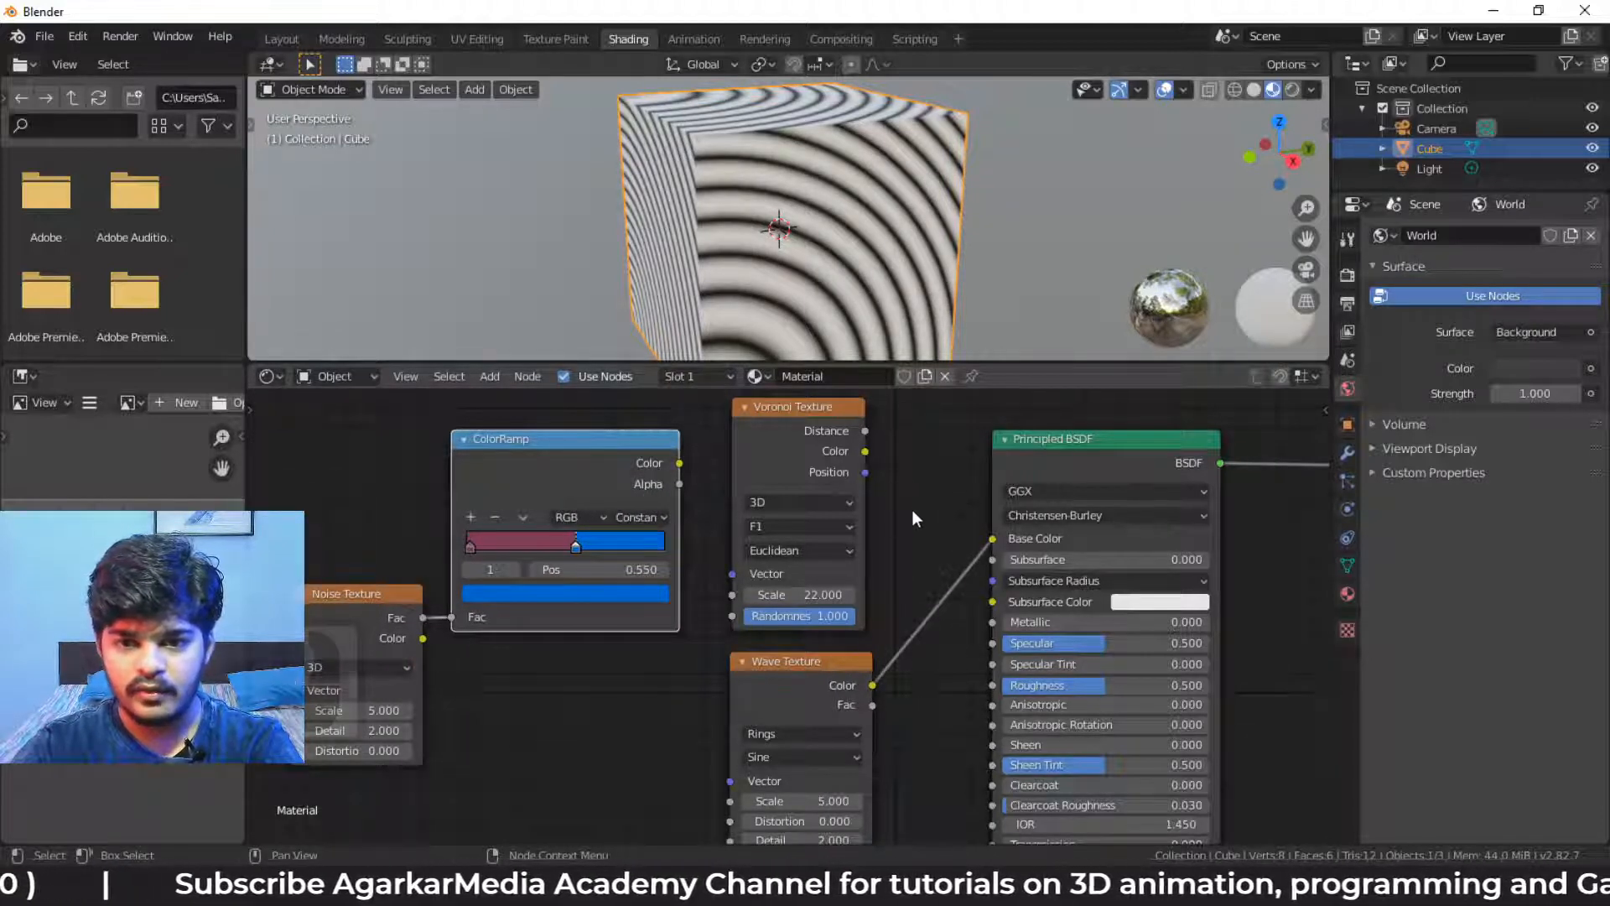
# Search for "mix" and insert a MixRGB node on the link between the Wave Texture and the Principled BSDF
pyautogui.hotkey('shift', 'a')
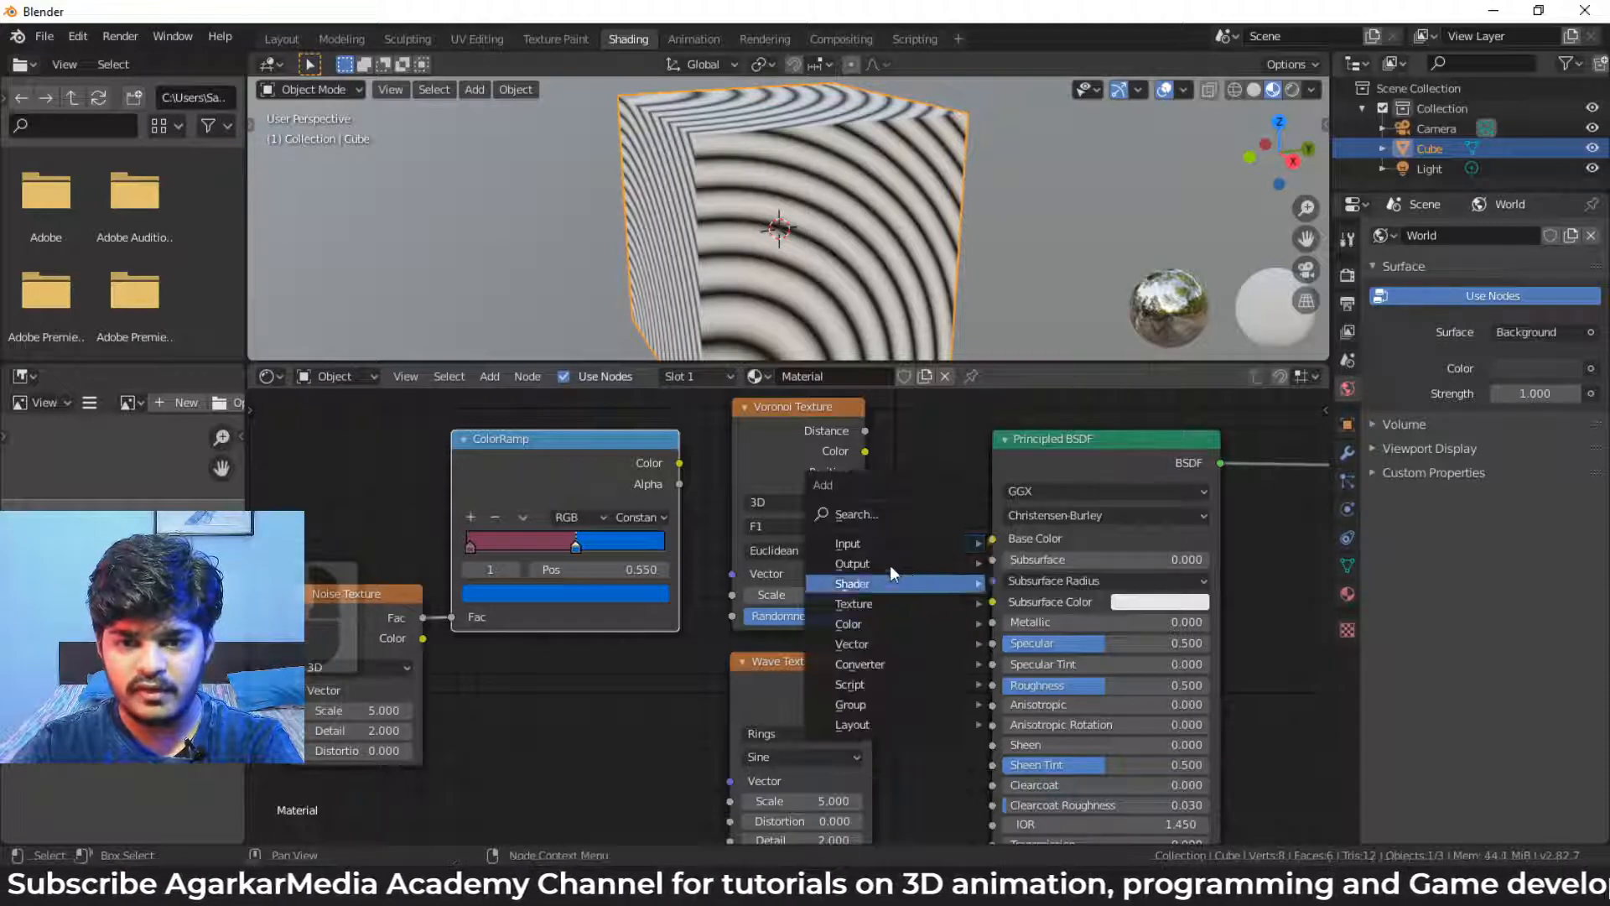
pyautogui.click(888, 520)
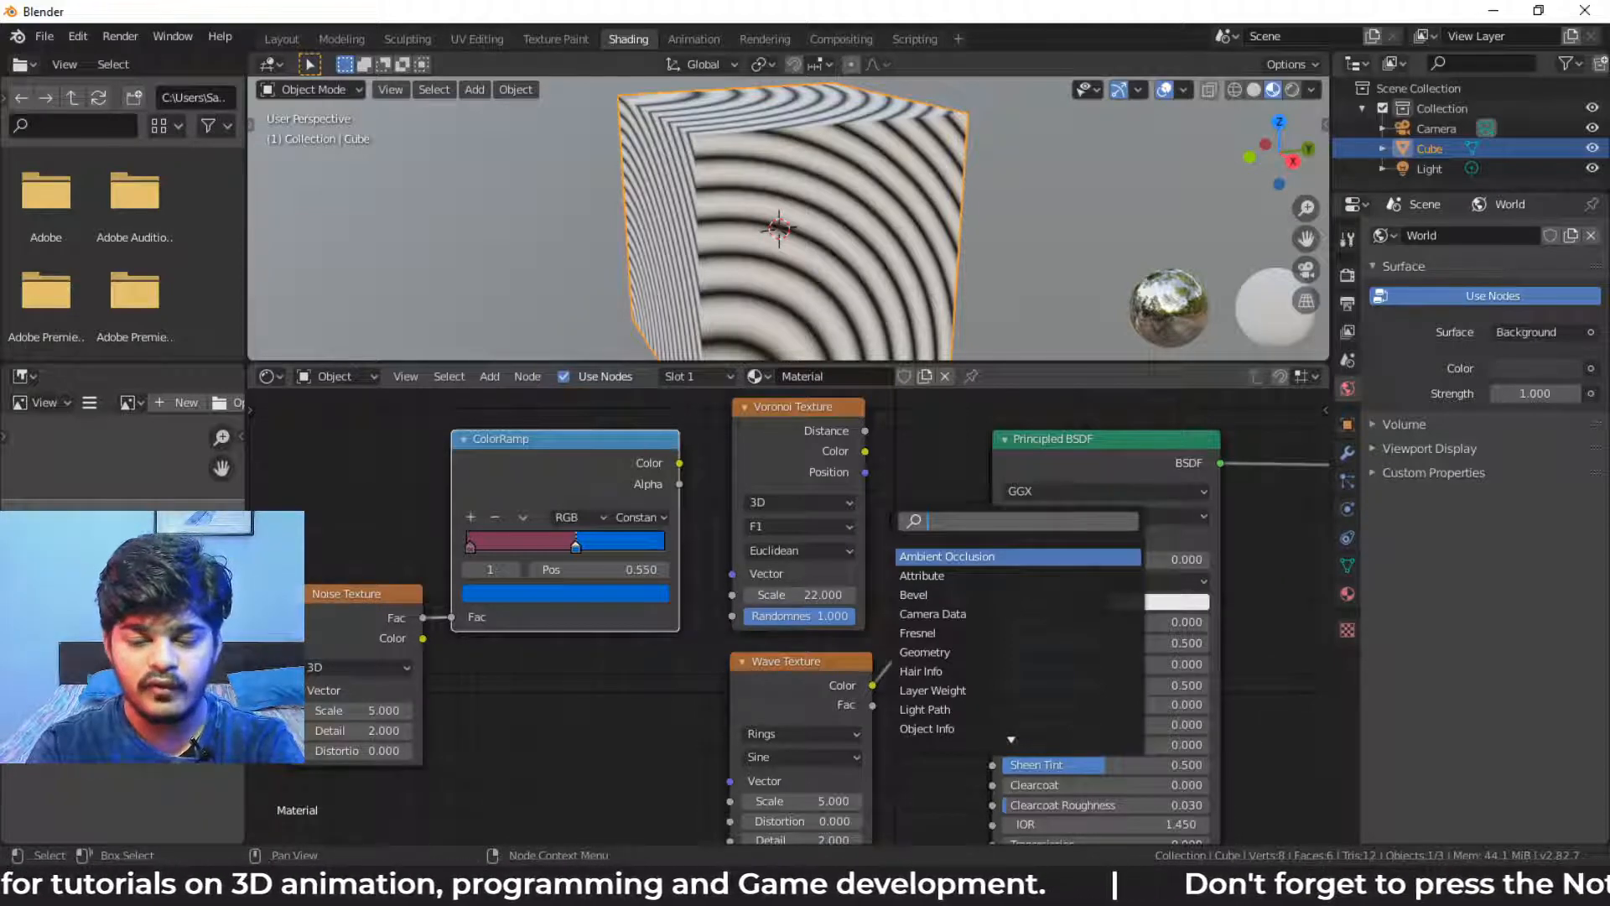
pyautogui.write('mix')
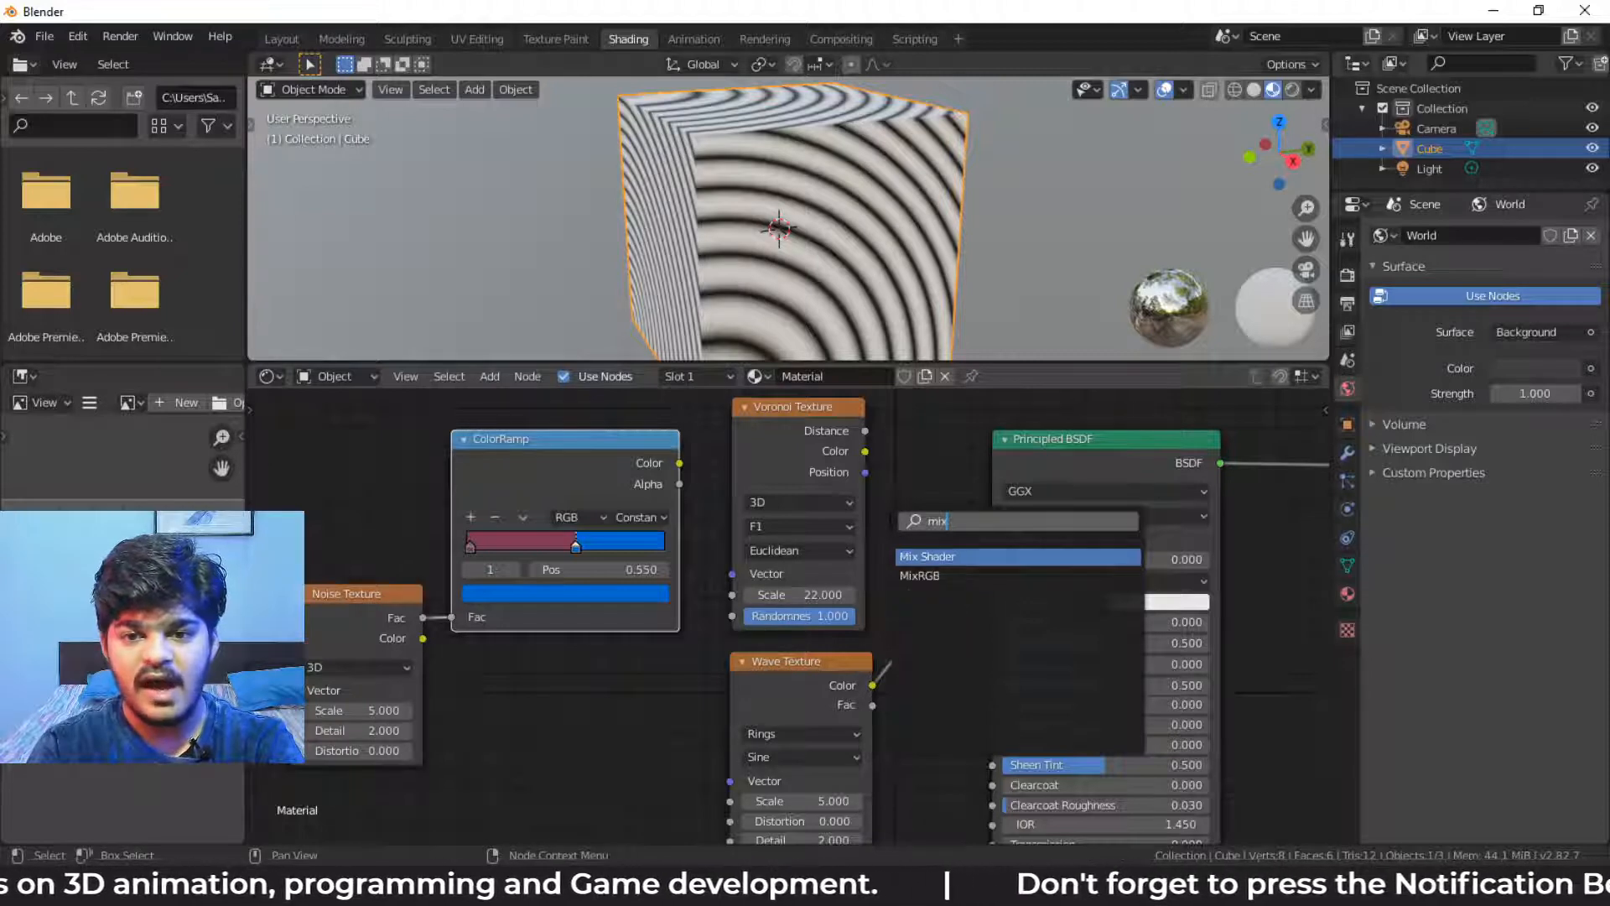
pyautogui.press('Down')
pyautogui.press('Return')
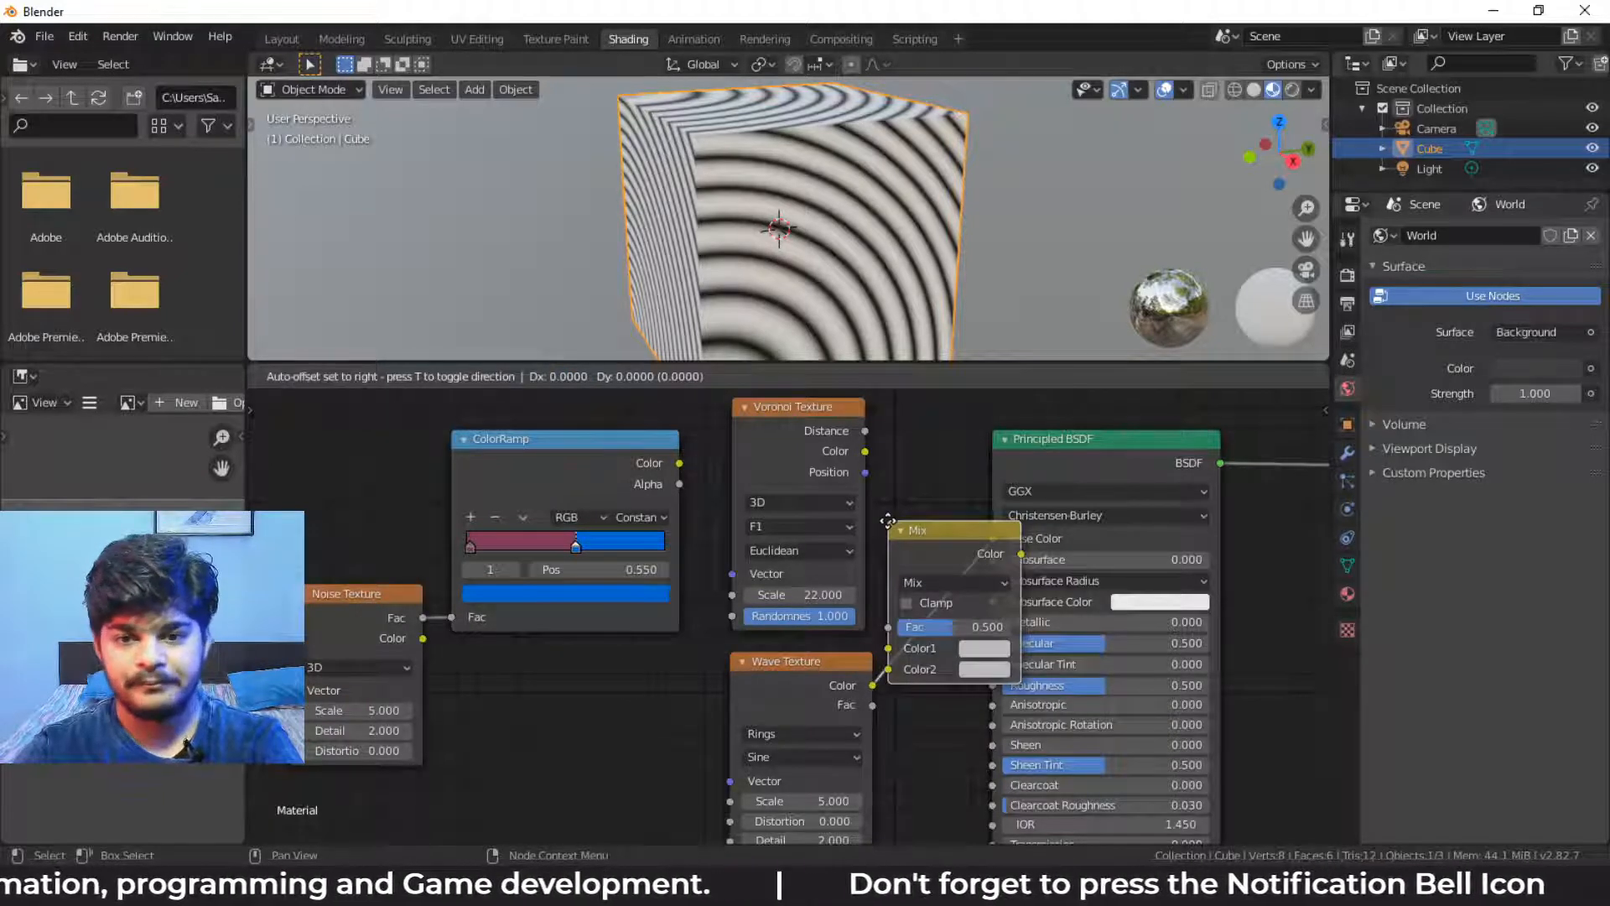
pyautogui.click(919, 548)
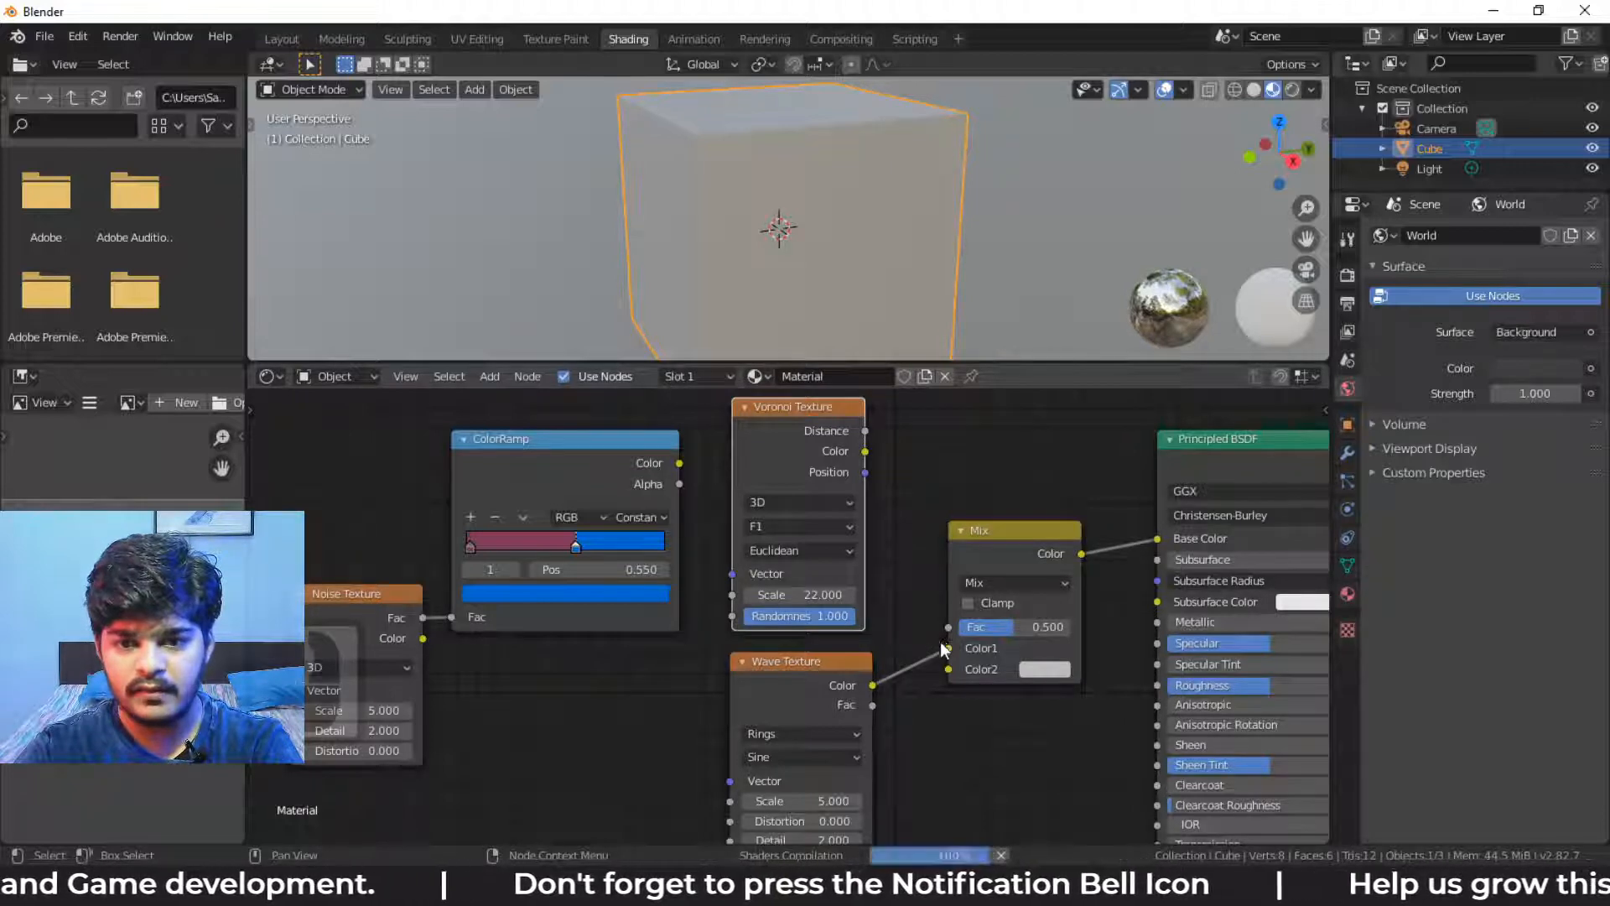
# Feed the Voronoi colour into the Mix node's Color1 with the Wave in Color2, raise the node and inspect the blend
pyautogui.moveTo(864, 451); pyautogui.dragTo(941, 642)
pyautogui.moveTo(979, 541); pyautogui.dragTo(966, 417)
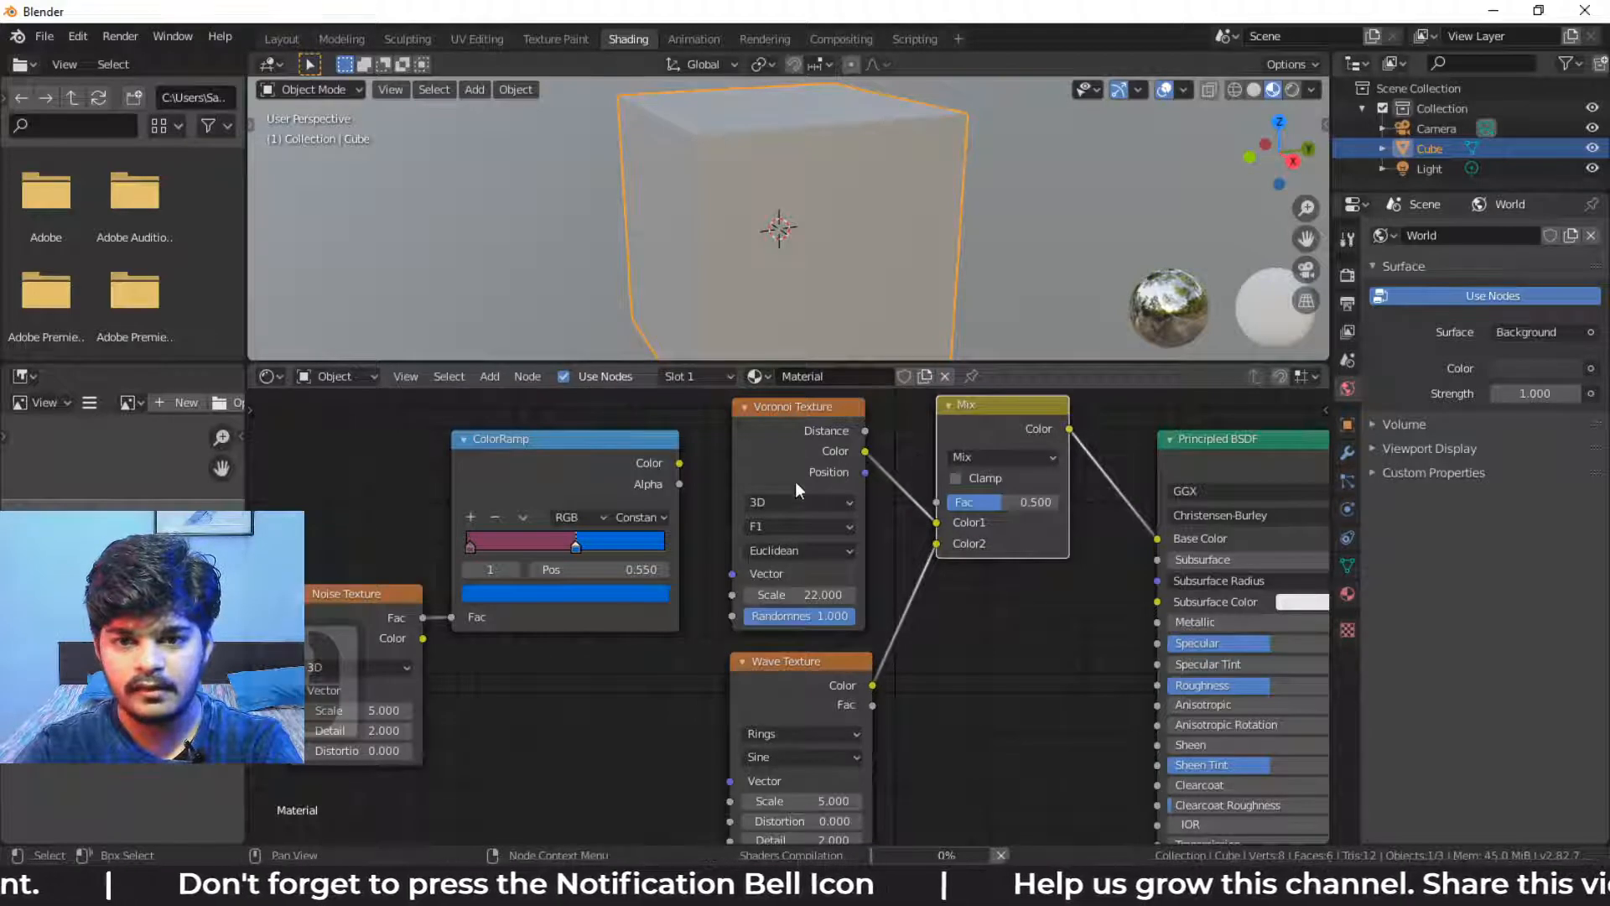
pyautogui.scroll(4, 813, 270)
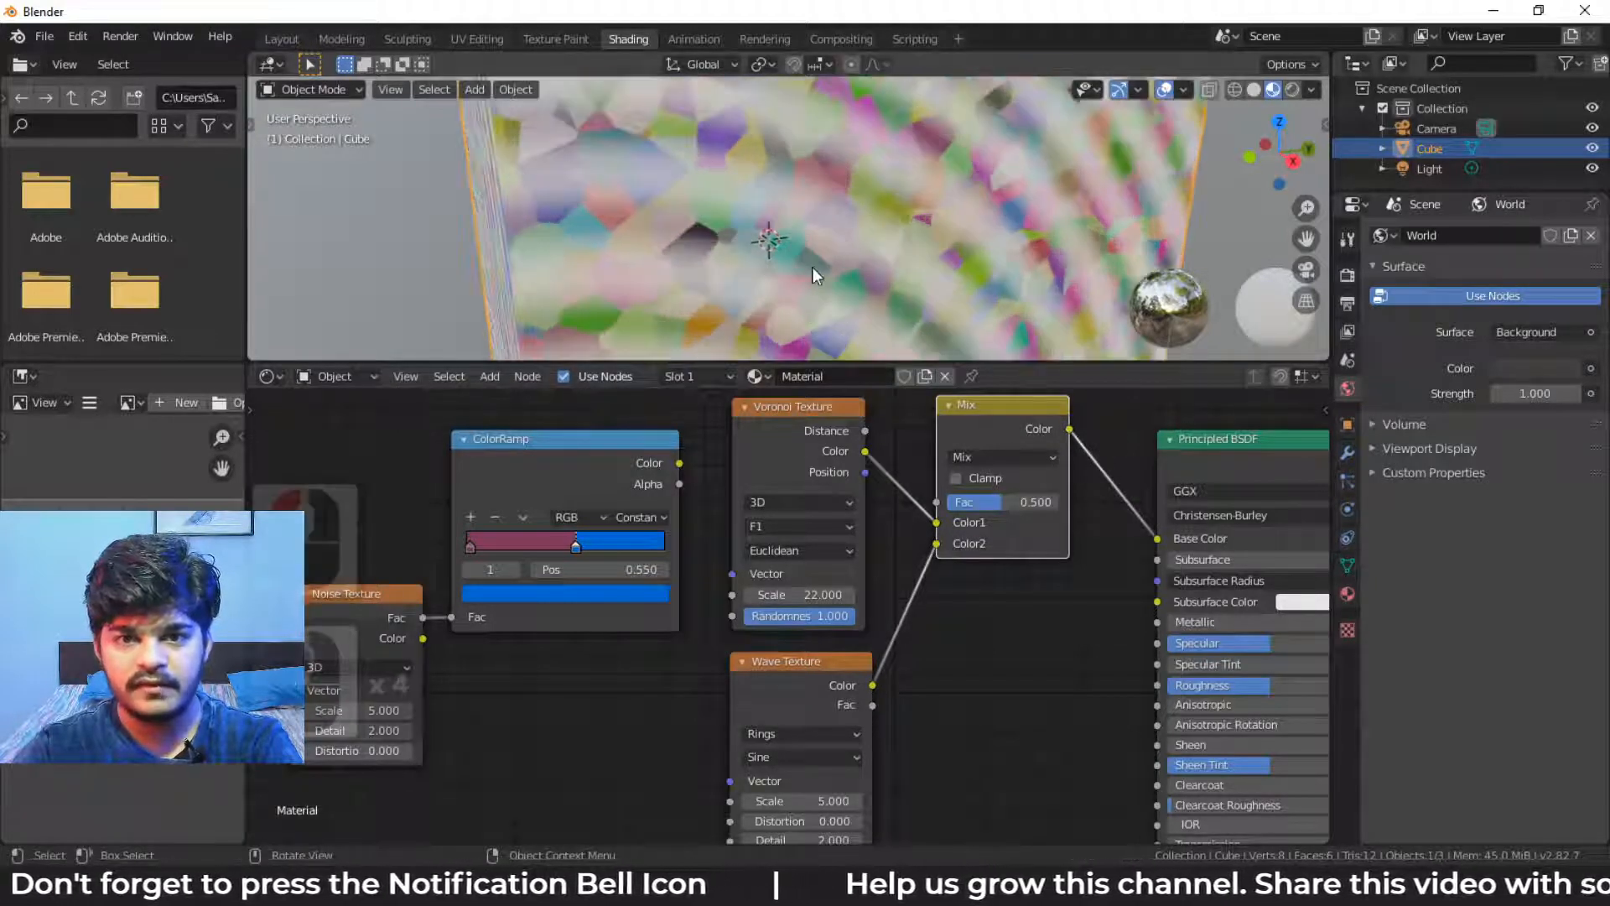
pyautogui.moveTo(804, 245); pyautogui.dragTo(834, 219, button='middle')
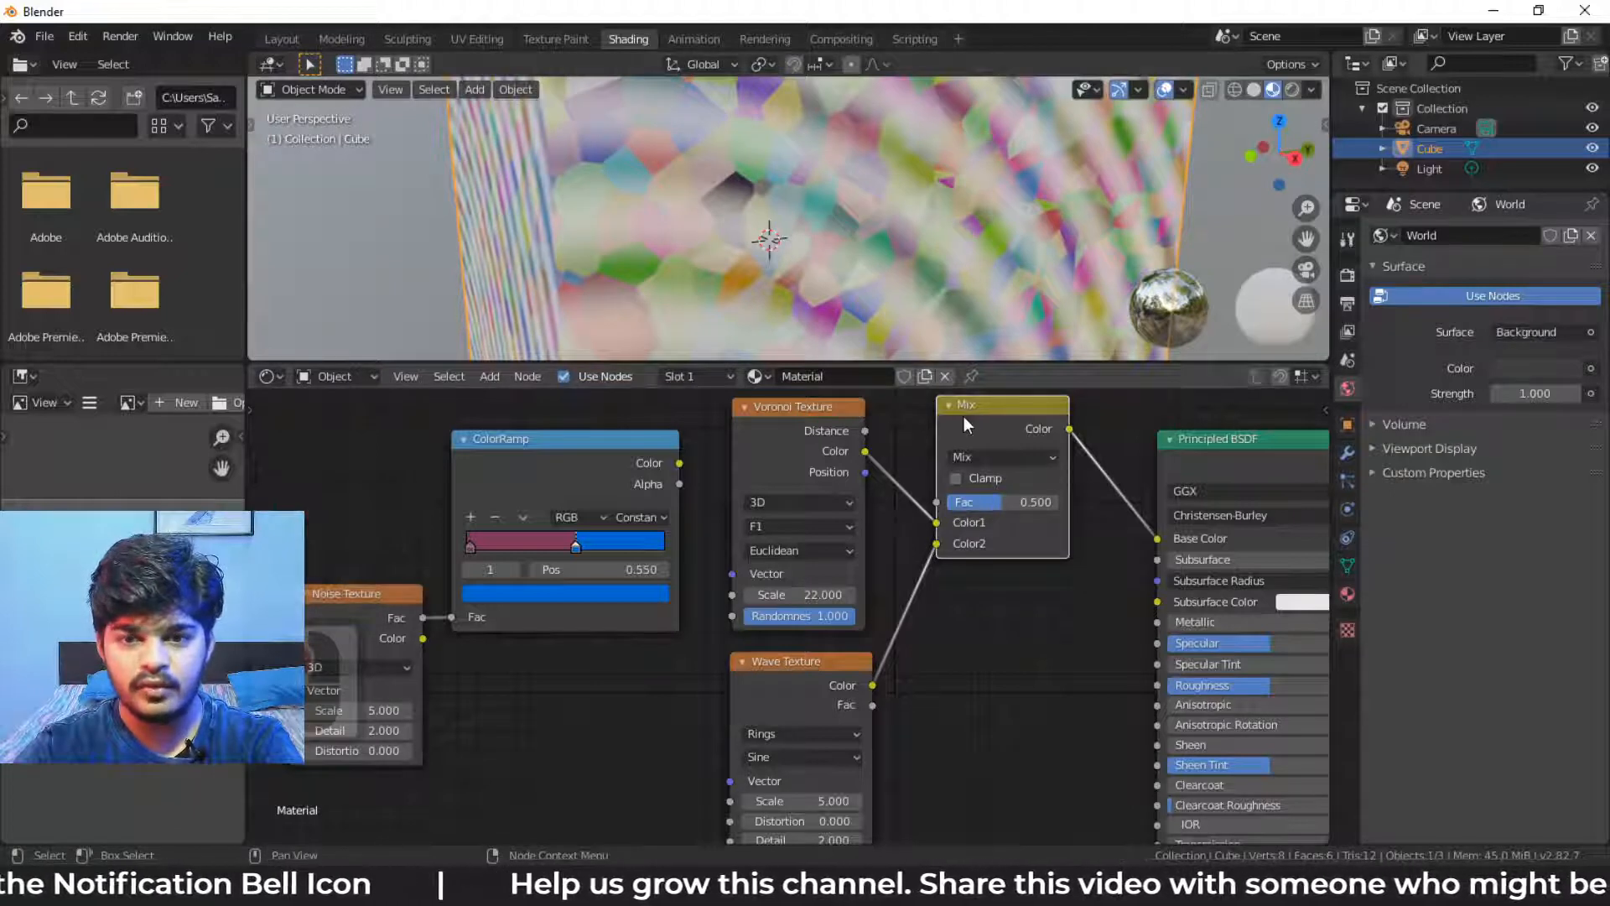
# Move the Mix node above the Voronoi and Wave Texture nodes to spread out the node layout
pyautogui.scroll(-5, 964, 416)
pyautogui.moveTo(927, 488); pyautogui.dragTo(936, 396)
pyautogui.scroll(3, 890, 461)
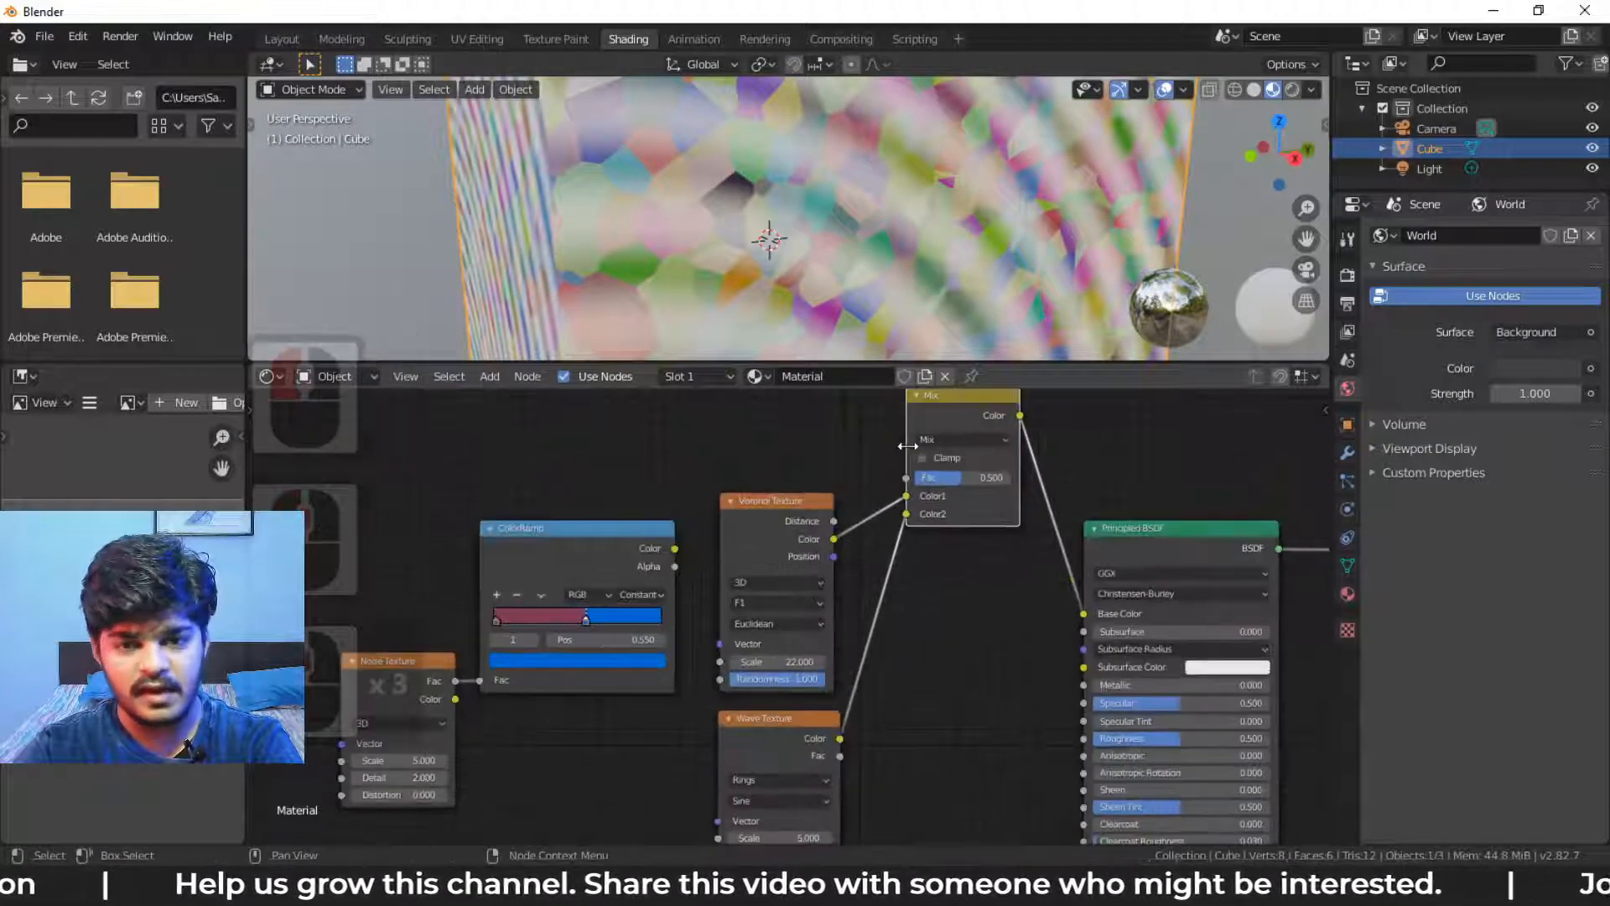
# Move the ColorRamp and Noise Texture nodes up so they sit side by side, level with the Mix node
pyautogui.moveTo(908, 446); pyautogui.dragTo(877, 476, button='middle')
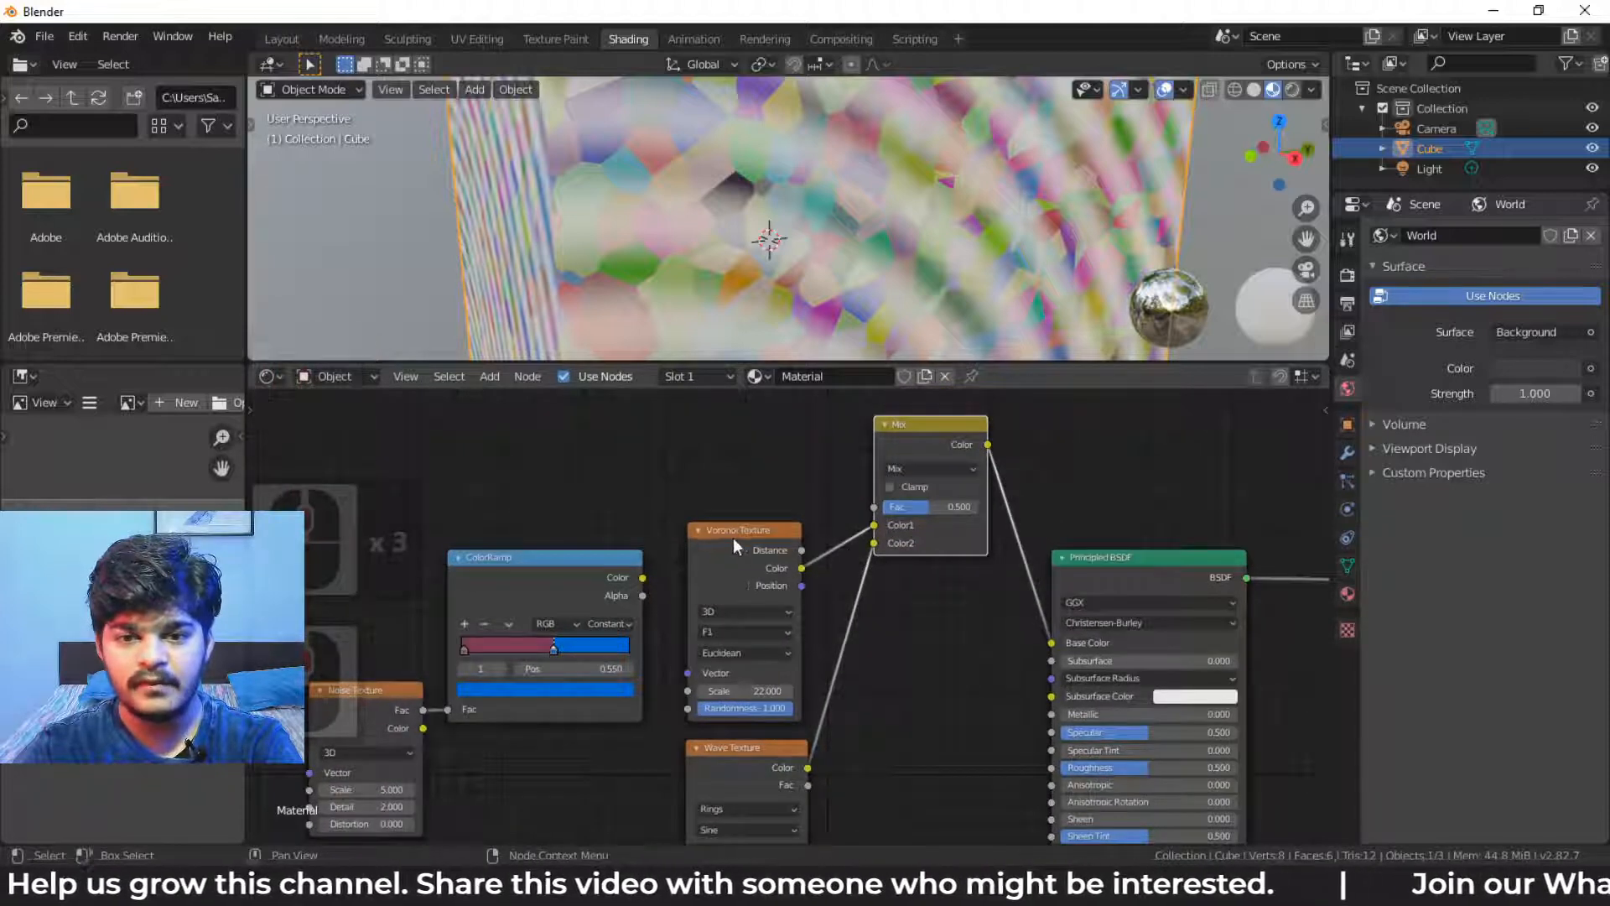
pyautogui.moveTo(826, 319); pyautogui.dragTo(964, 240, button='middle')
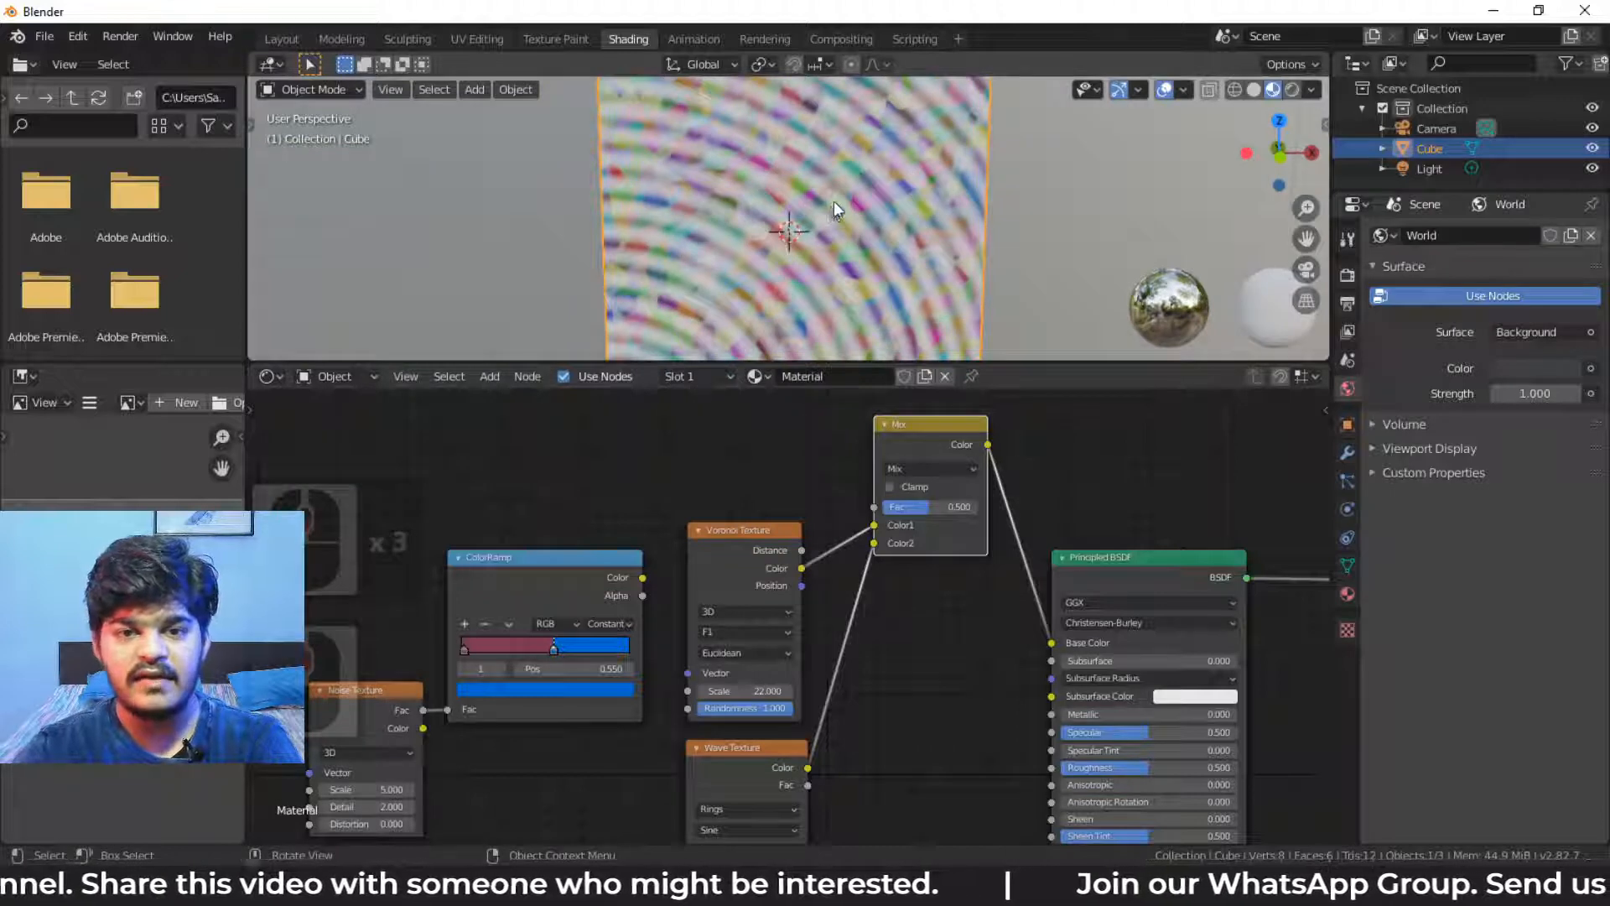
pyautogui.moveTo(834, 200); pyautogui.dragTo(905, 218, button='middle')
pyautogui.moveTo(577, 557); pyautogui.dragTo(590, 428)
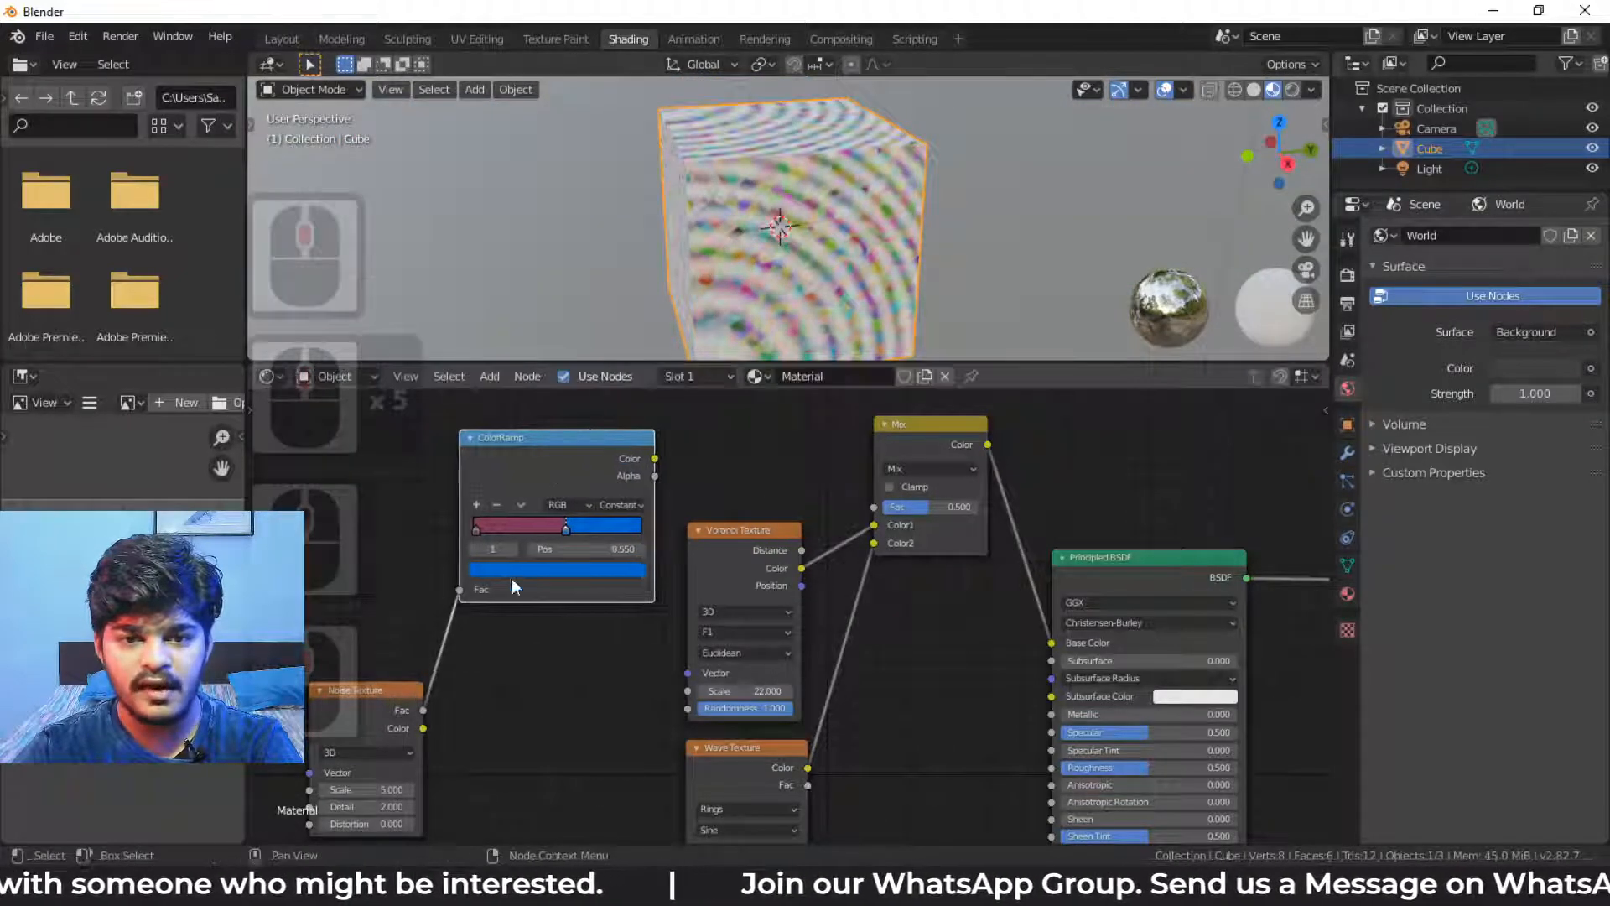
pyautogui.moveTo(401, 686); pyautogui.dragTo(423, 471)
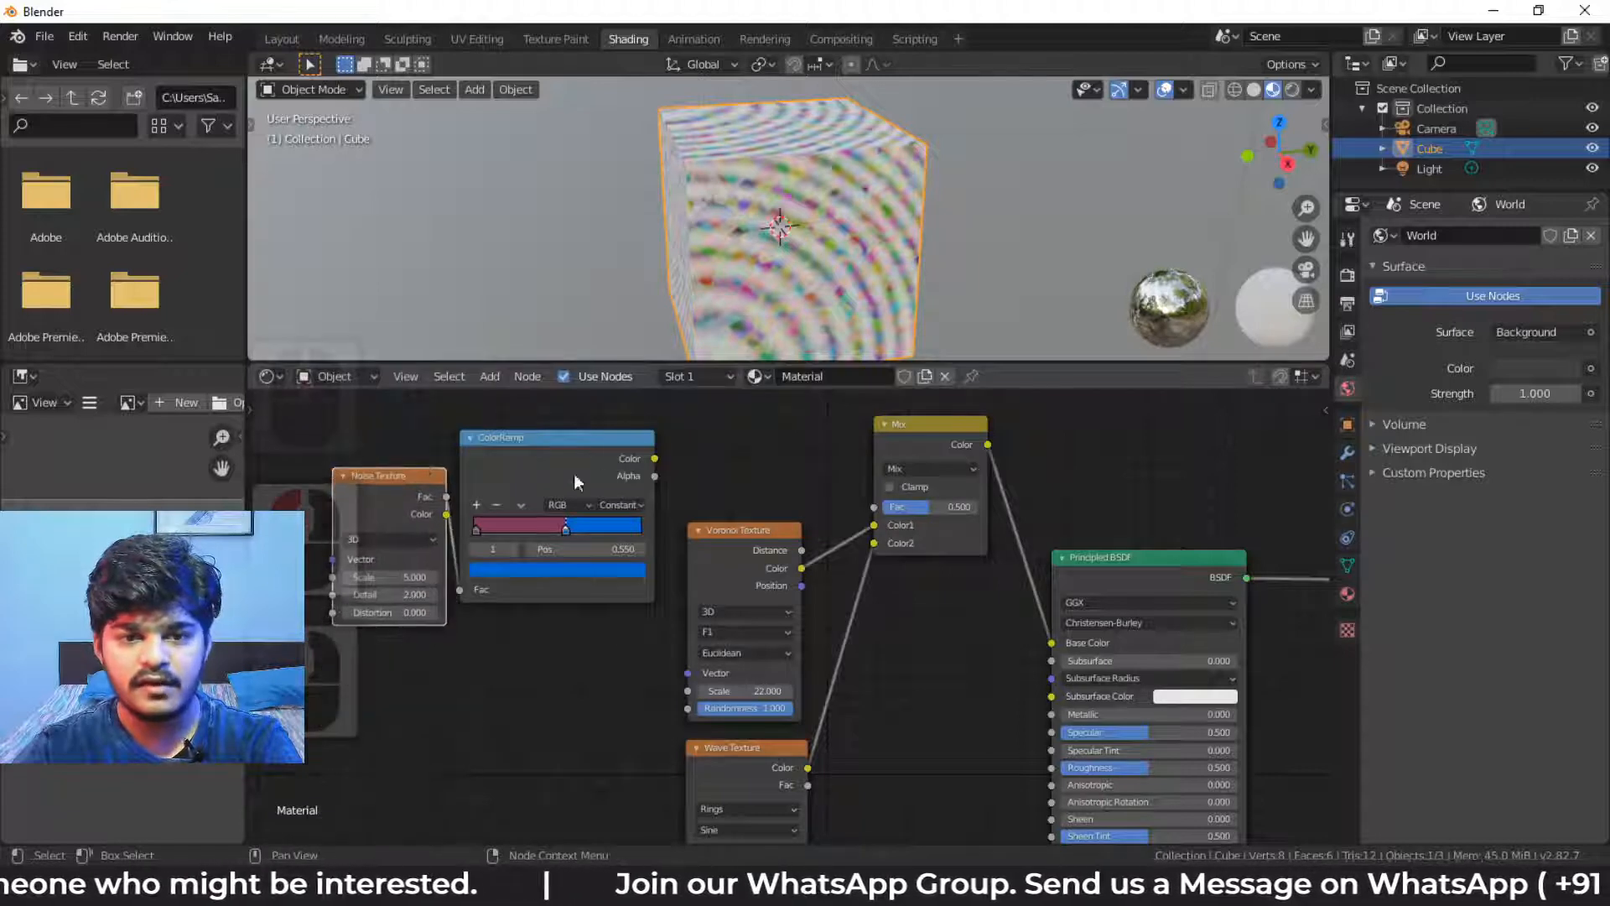
pyautogui.click(621, 445)
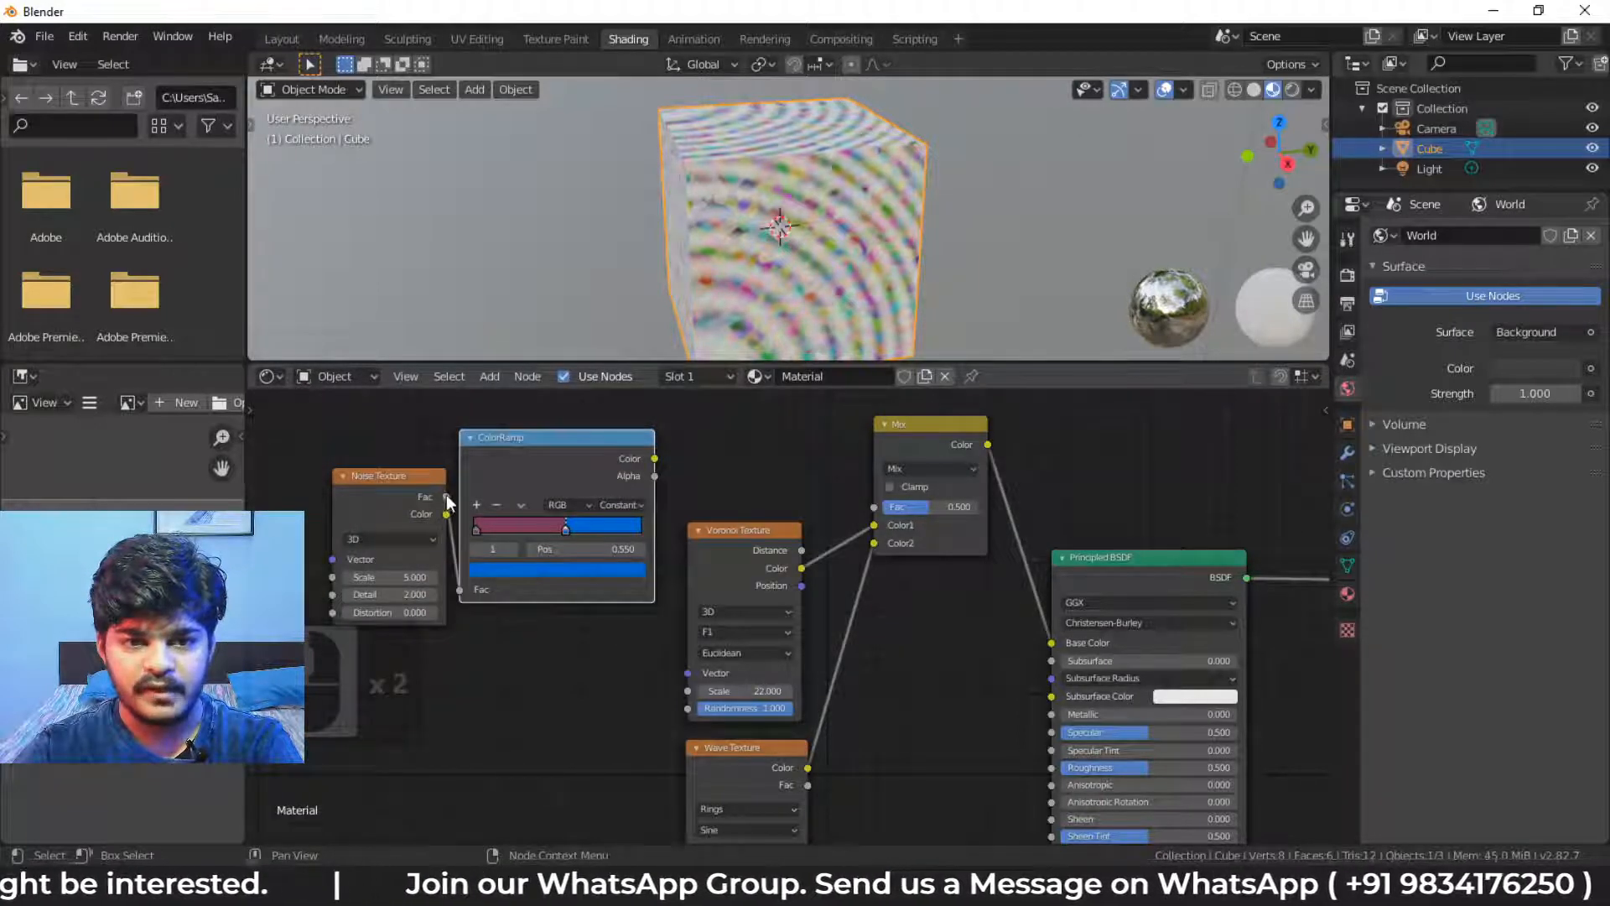
# Connect the Noise Texture's Fac output directly to the Mix node's Fac input and inspect the blend on the cube
pyautogui.moveTo(446, 497); pyautogui.dragTo(874, 507)
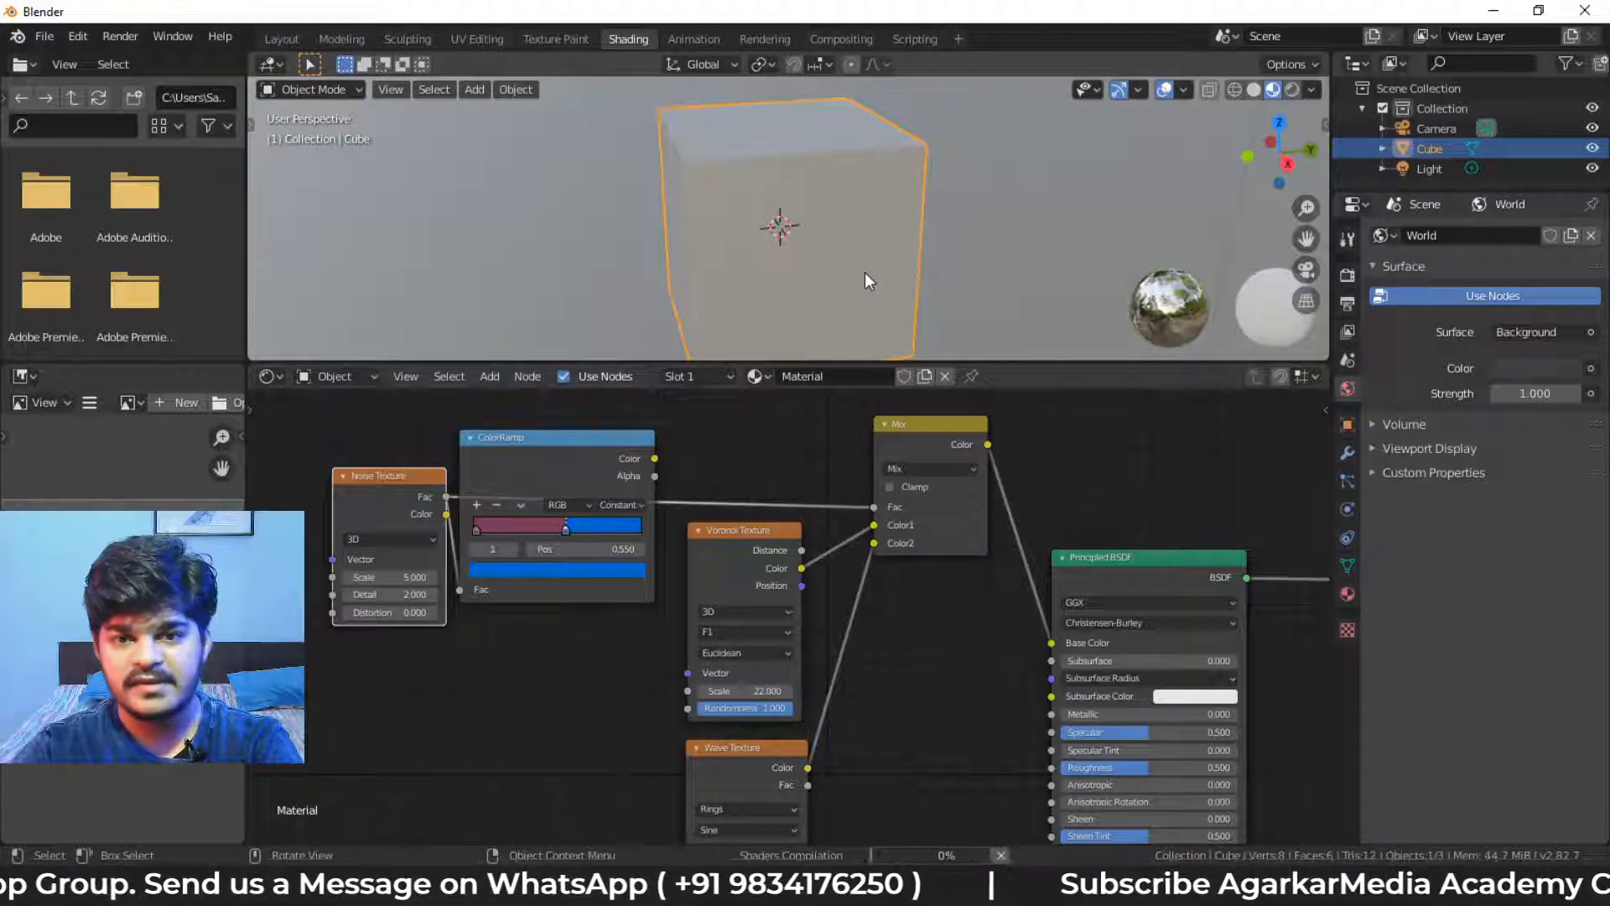
pyautogui.scroll(3, 838, 284)
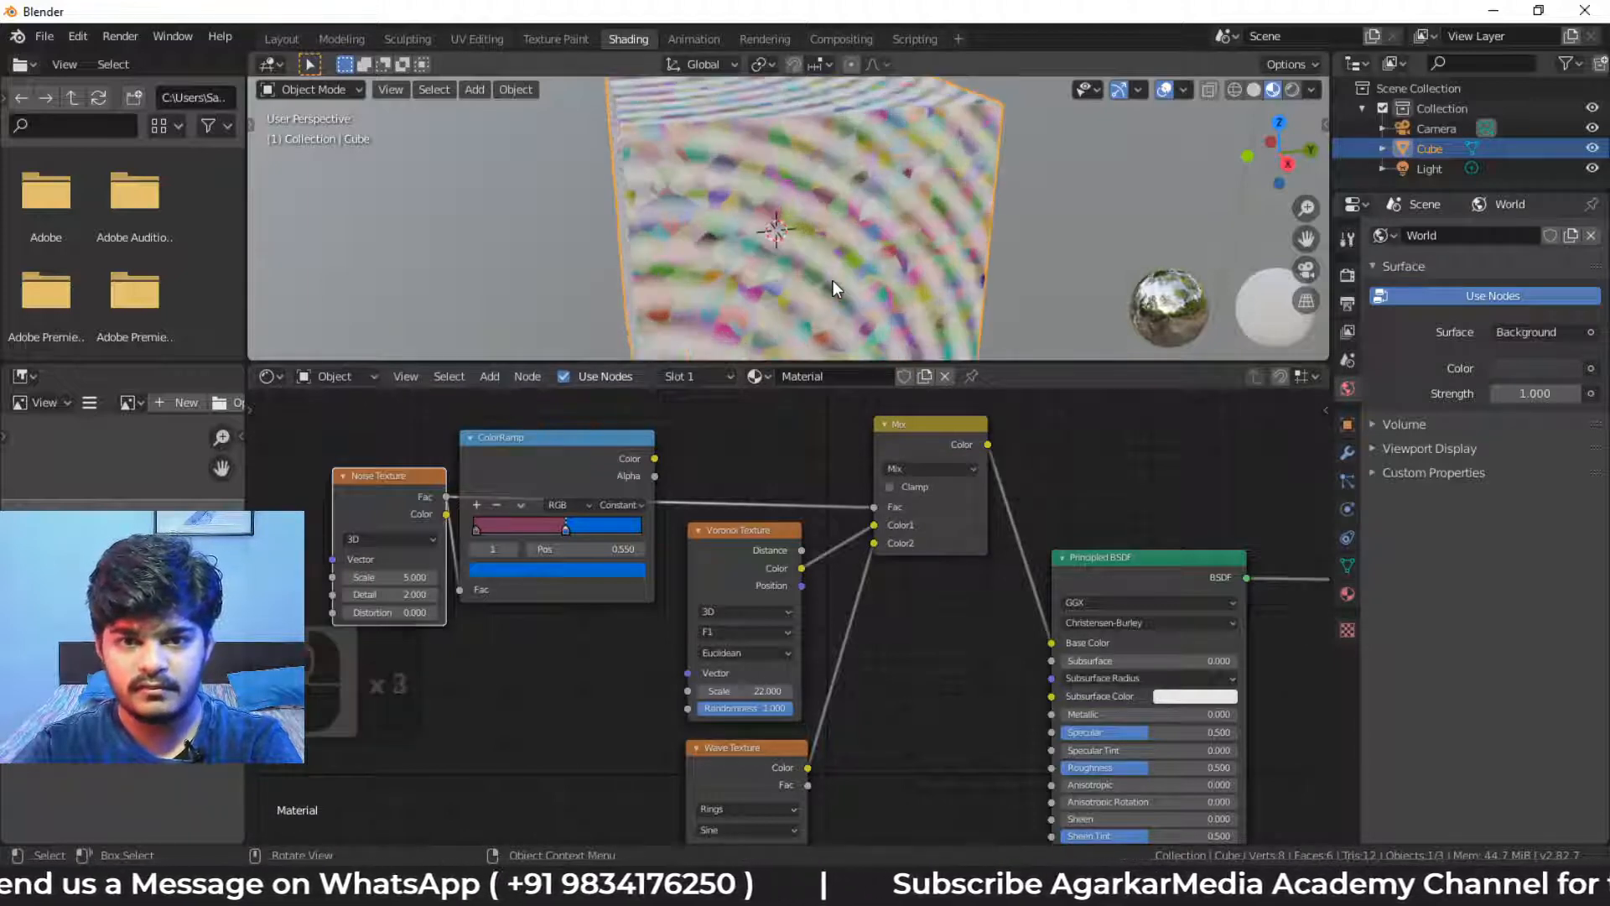
pyautogui.scroll(3, 833, 280)
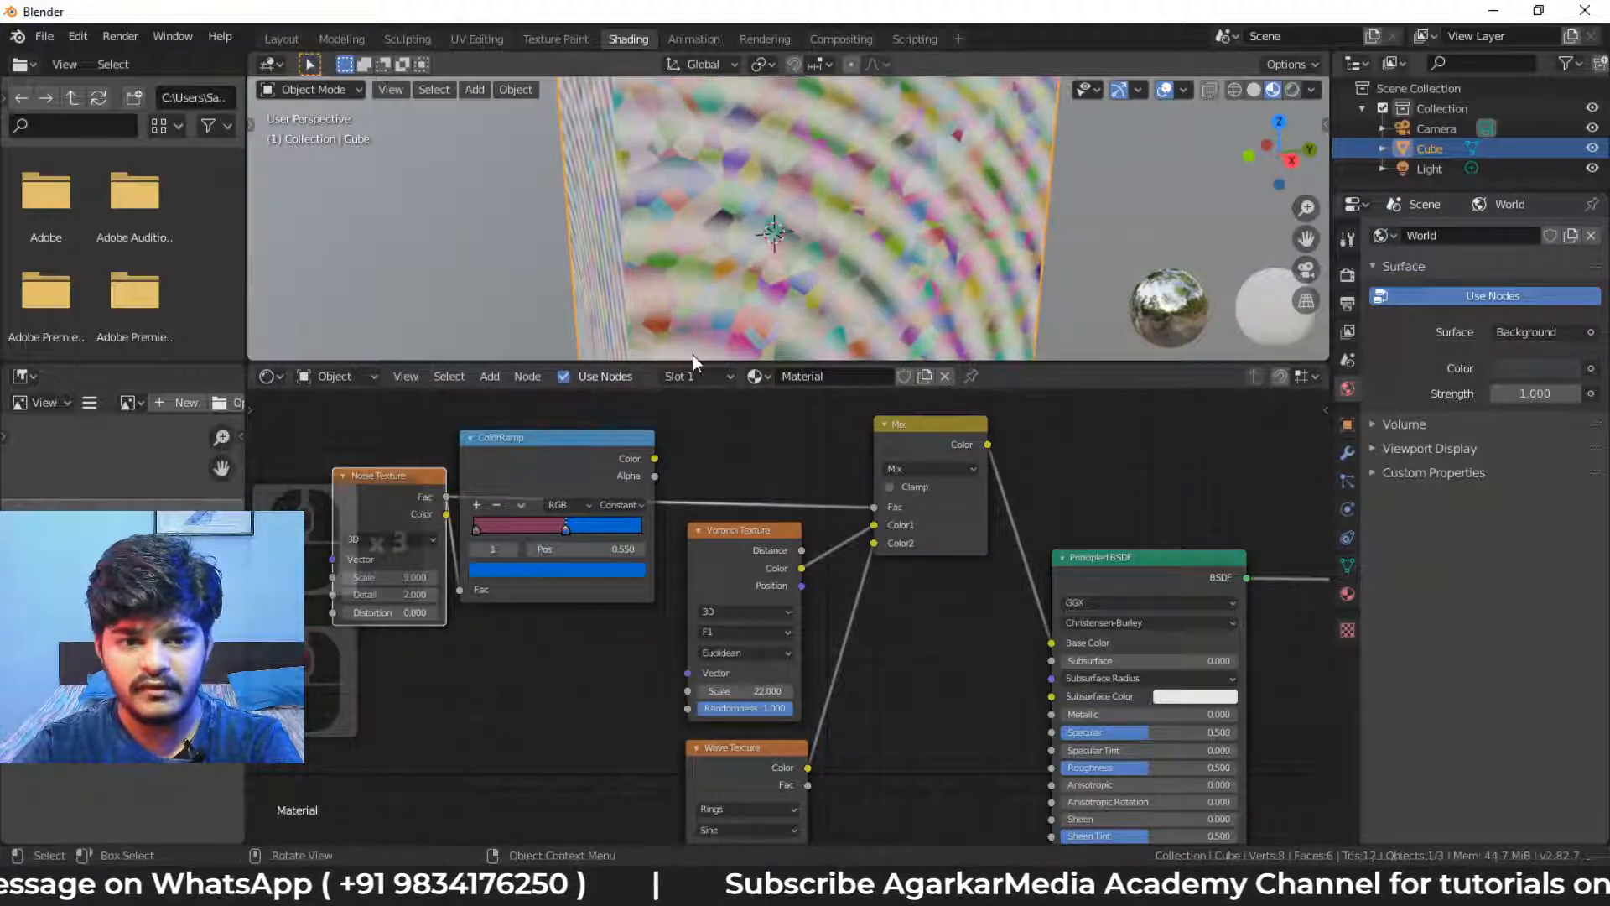
pyautogui.moveTo(762, 249); pyautogui.dragTo(892, 193, button='middle')
# Shift the ColorRamp away from the Noise Texture and link its Color output to the Mix node's Fac
pyautogui.moveTo(549, 442); pyautogui.dragTo(591, 409)
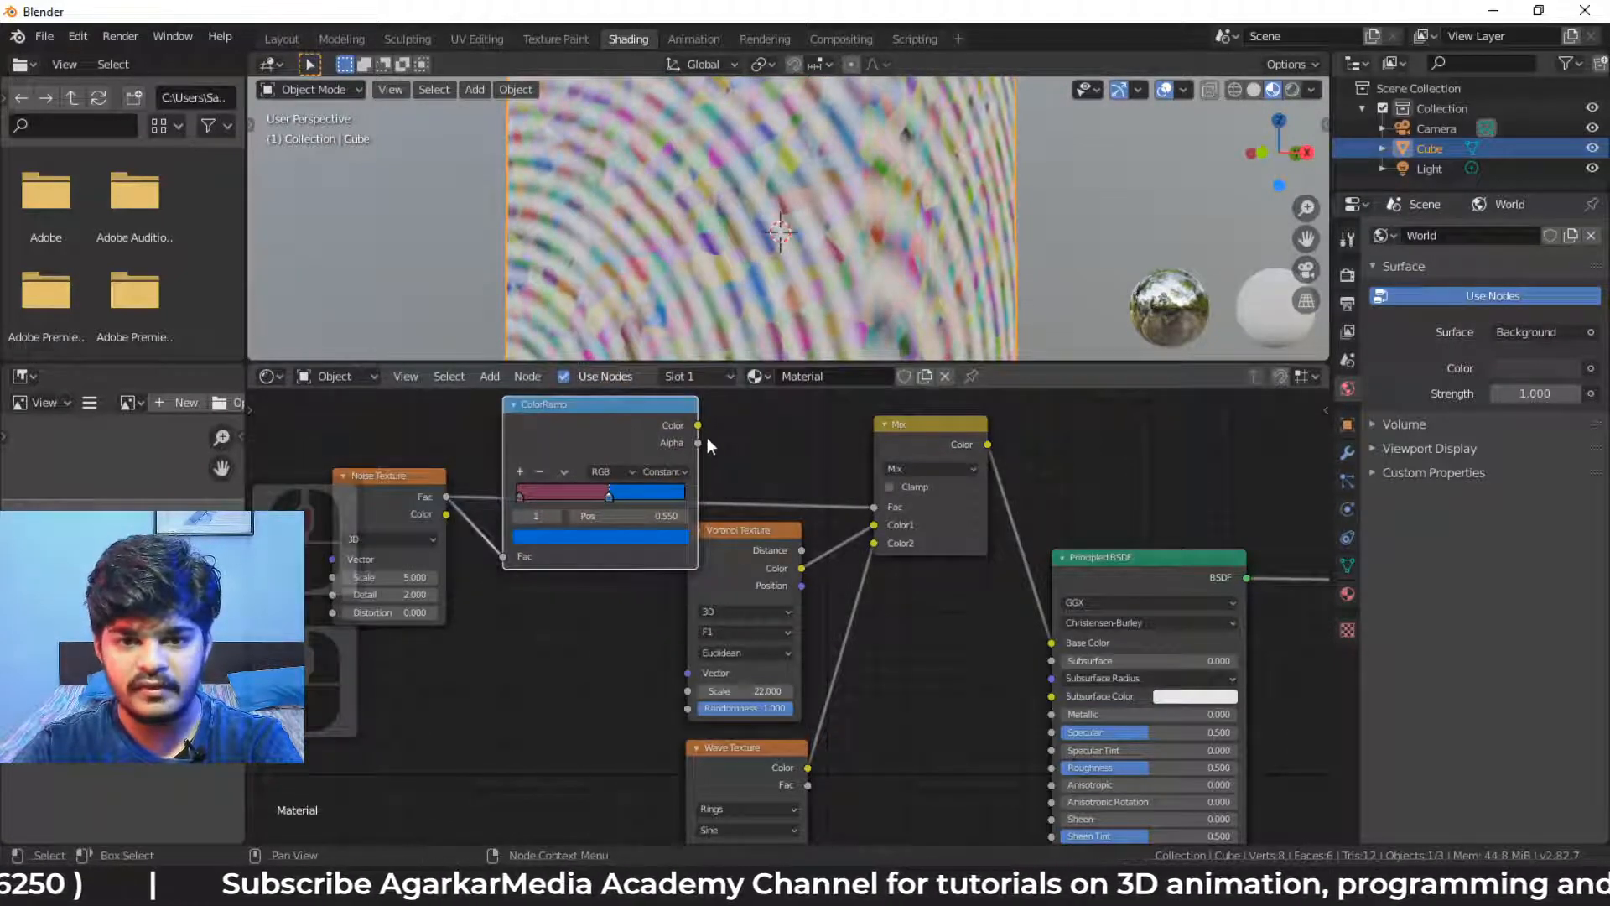
pyautogui.moveTo(699, 426); pyautogui.dragTo(876, 508)
pyautogui.click(1042, 480)
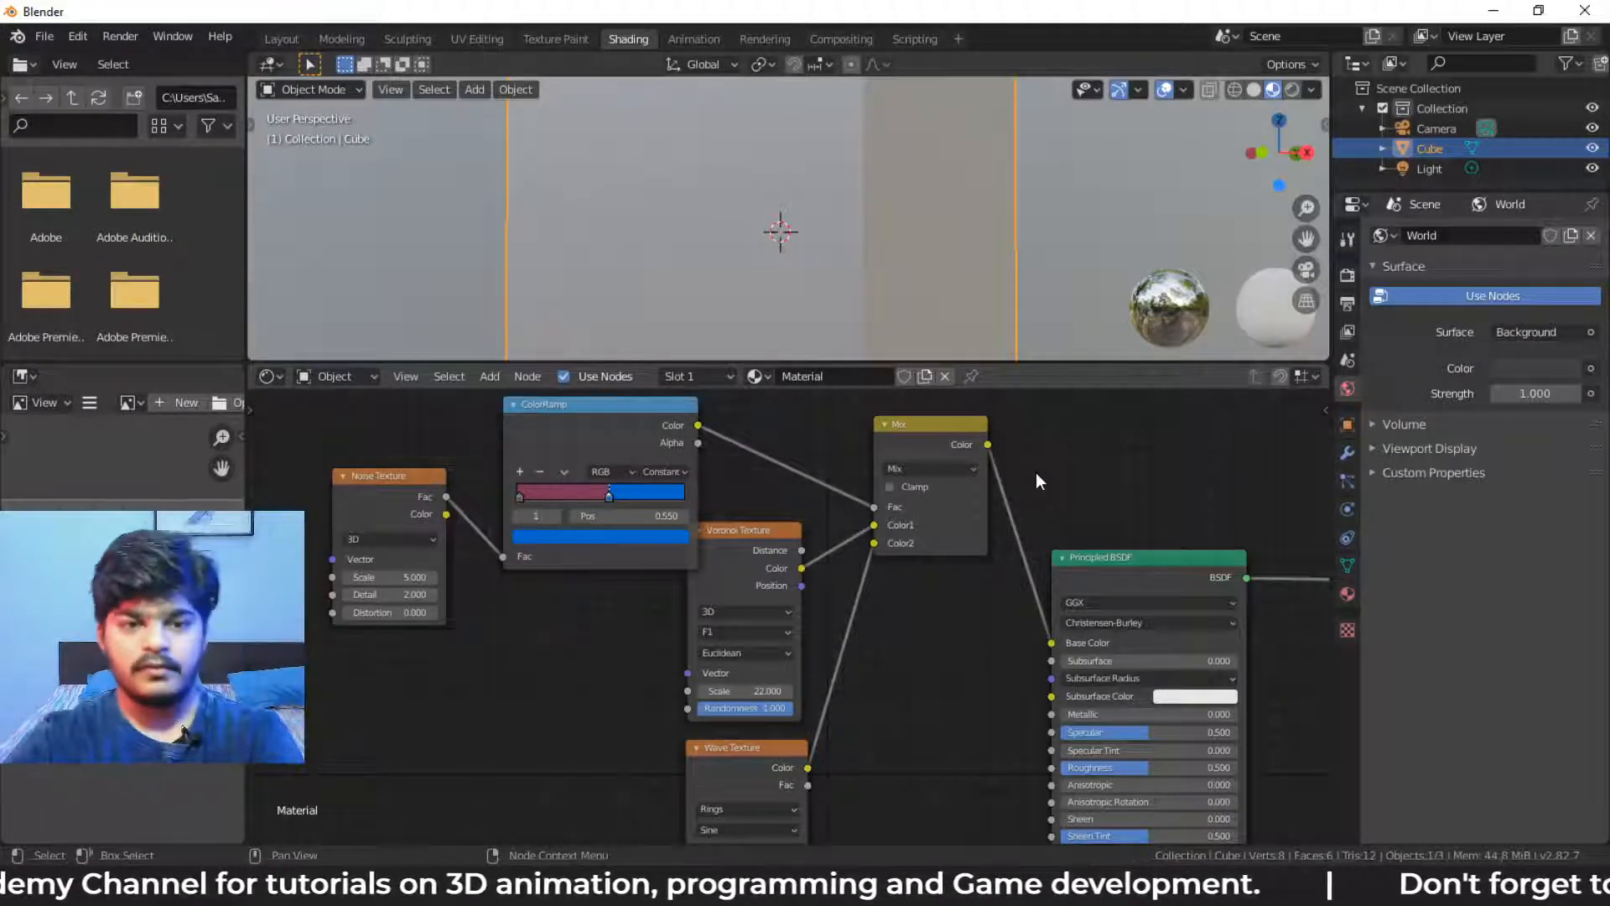
# Recolour the ColorRamp's first stop from the reddish tone to near-white at full value
pyautogui.moveTo(595, 440); pyautogui.dragTo(600, 490, button='middle')
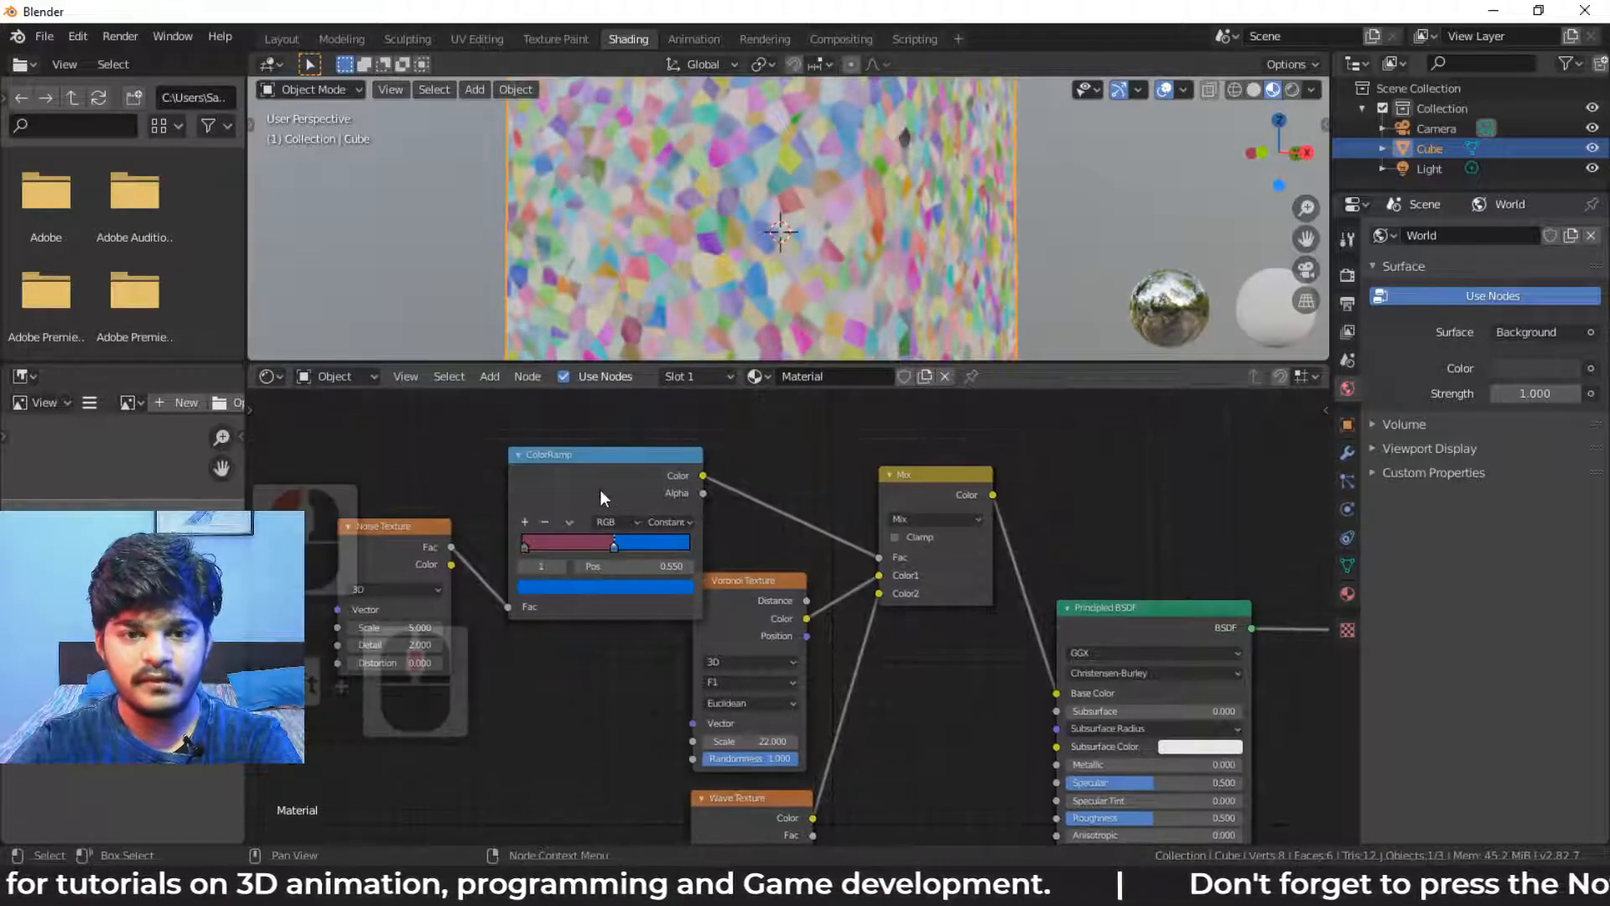
pyautogui.click(528, 547)
pyautogui.click(542, 584)
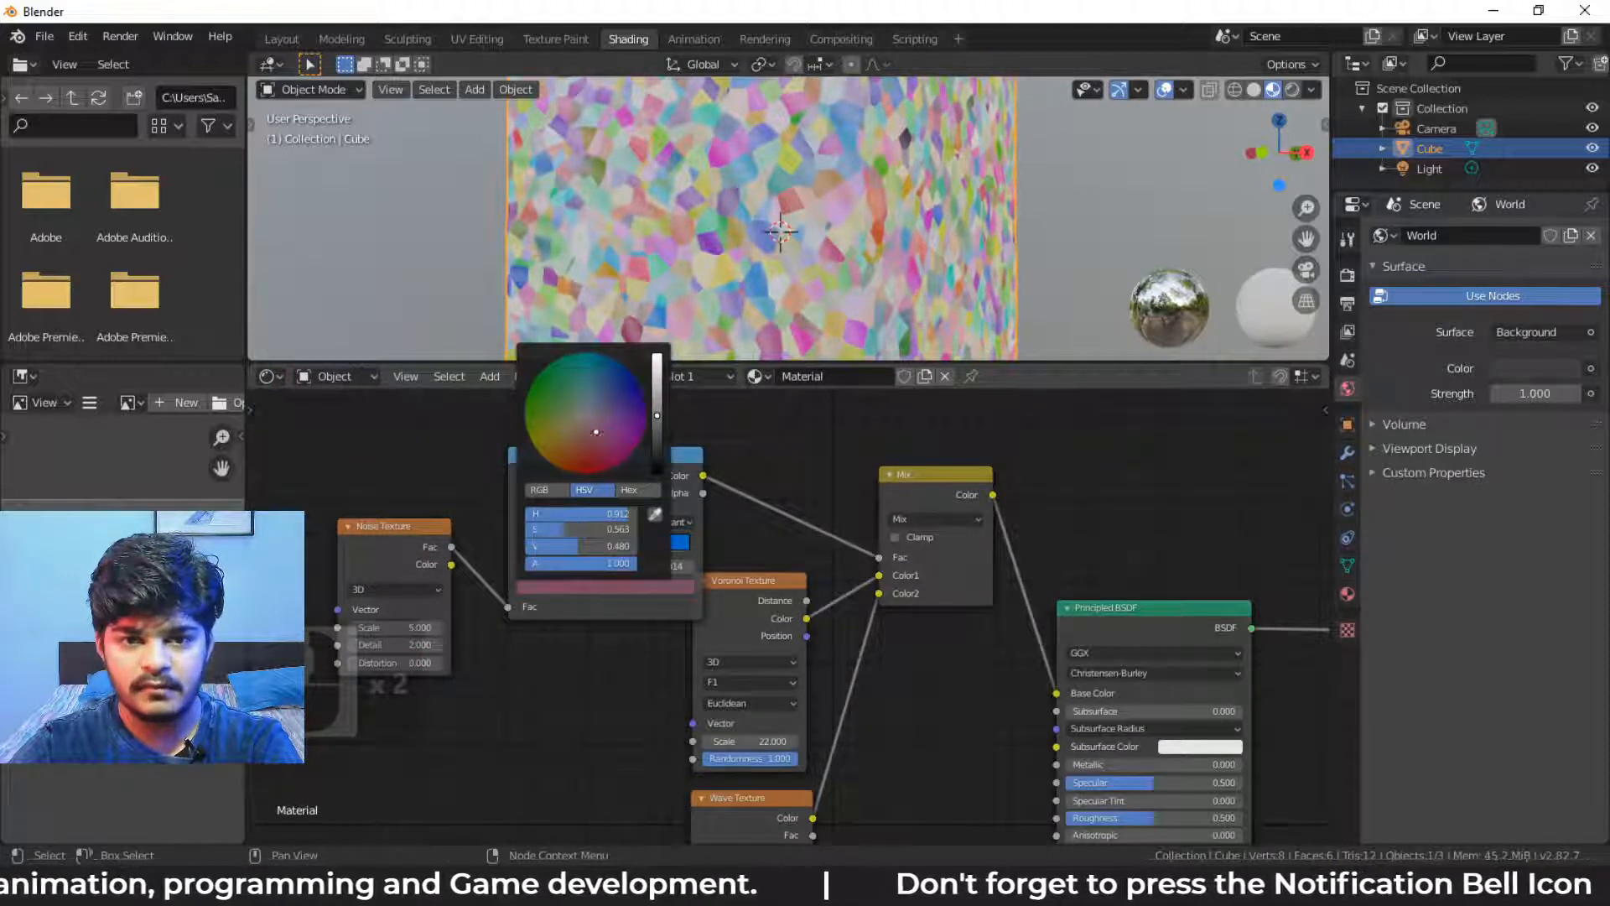
pyautogui.moveTo(596, 432); pyautogui.dragTo(657, 355)
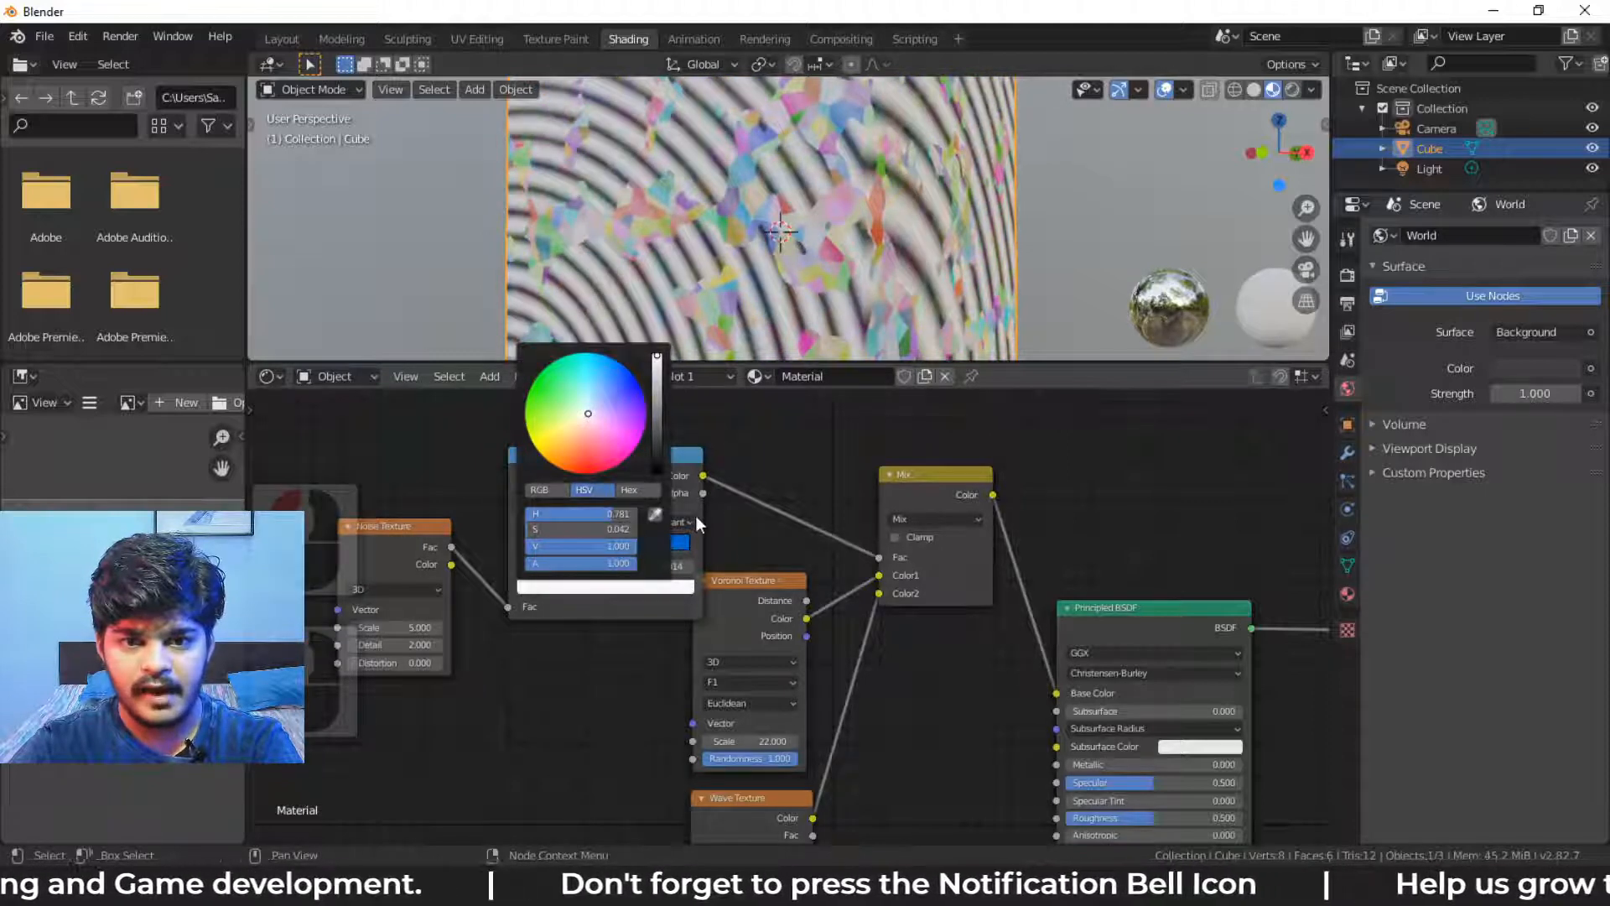
# Move the ColorRamp's blue stop to position 1.000 and change its colour to black
pyautogui.moveTo(661, 543); pyautogui.dragTo(701, 547)
pyautogui.click(654, 592)
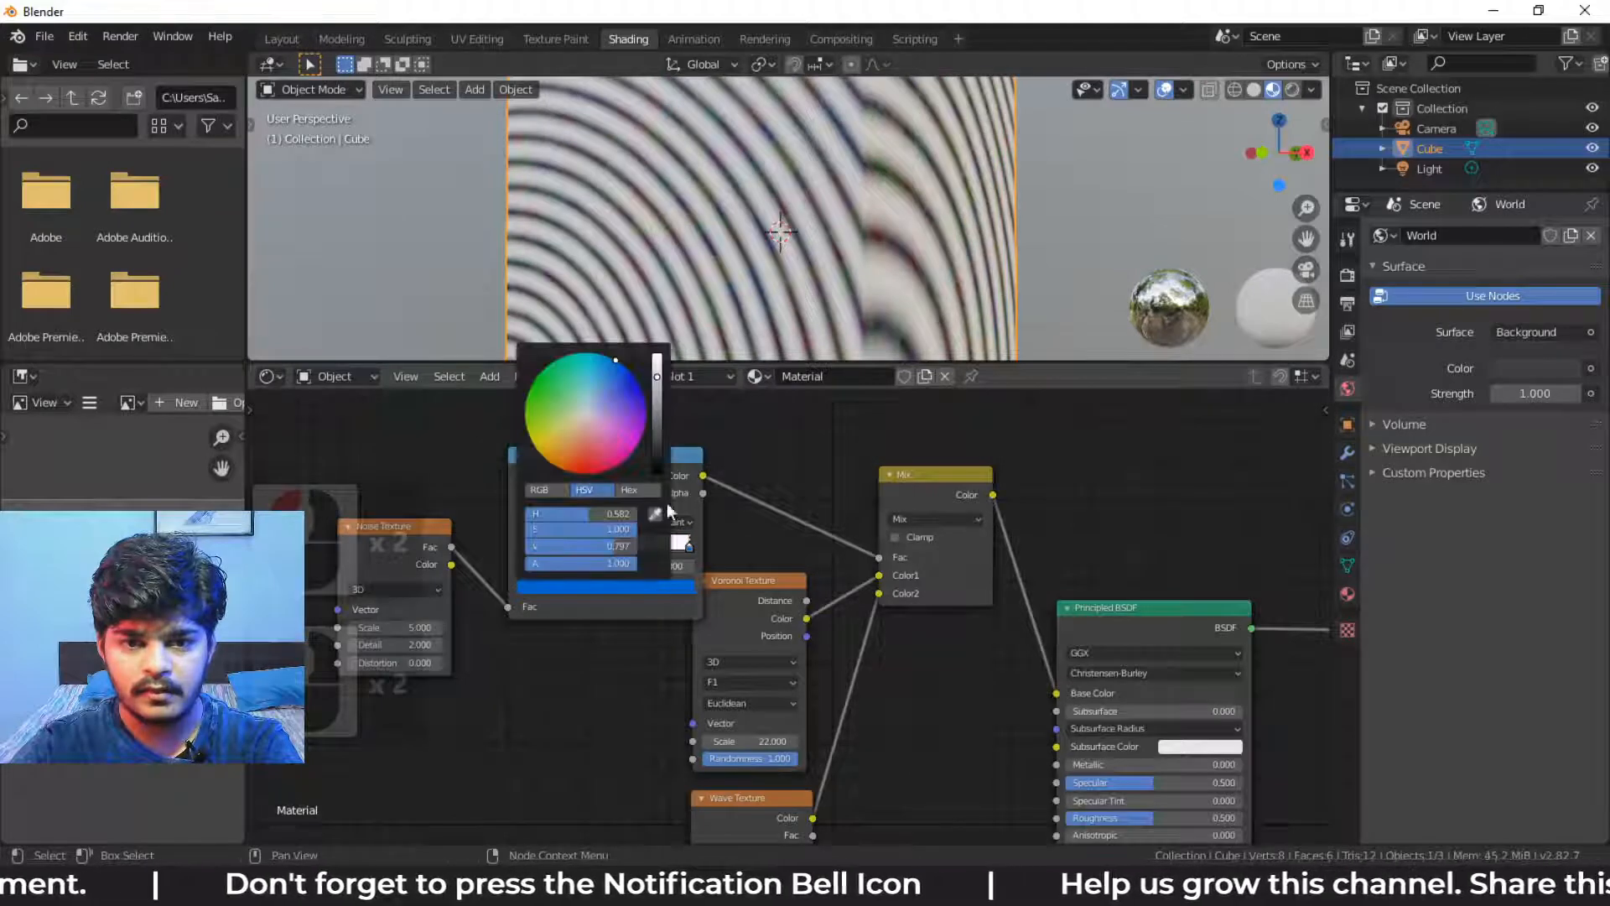
pyautogui.moveTo(656, 430); pyautogui.dragTo(656, 472)
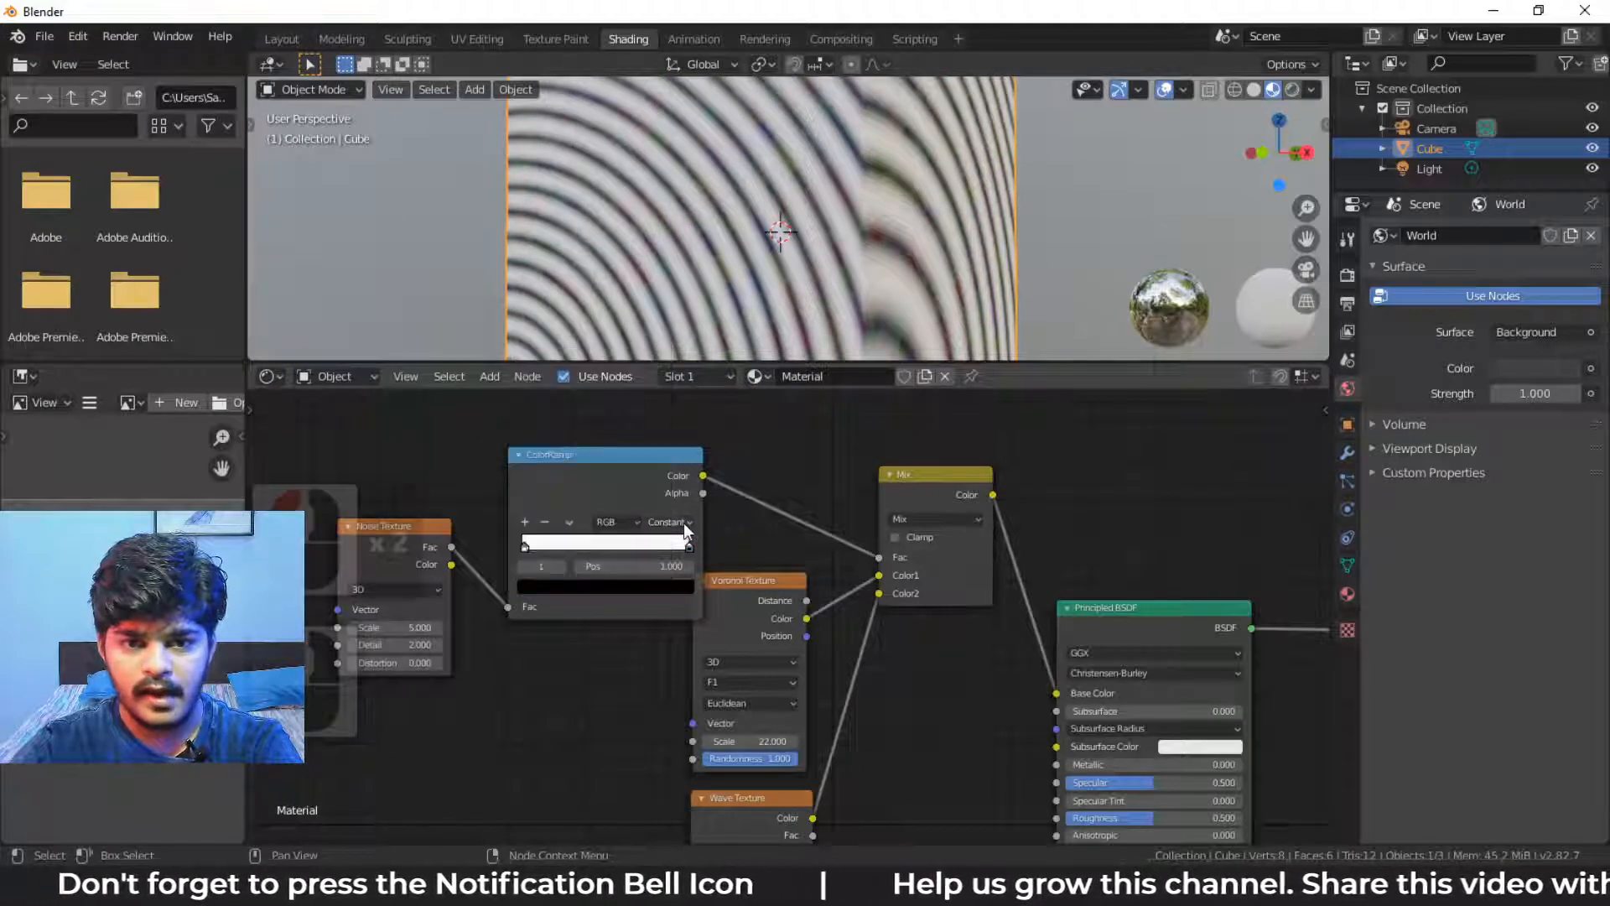
# Switch the ColorRamp's interpolation to Ease and inspect the softened blend on the cube
pyautogui.click(683, 522)
pyautogui.click(680, 540)
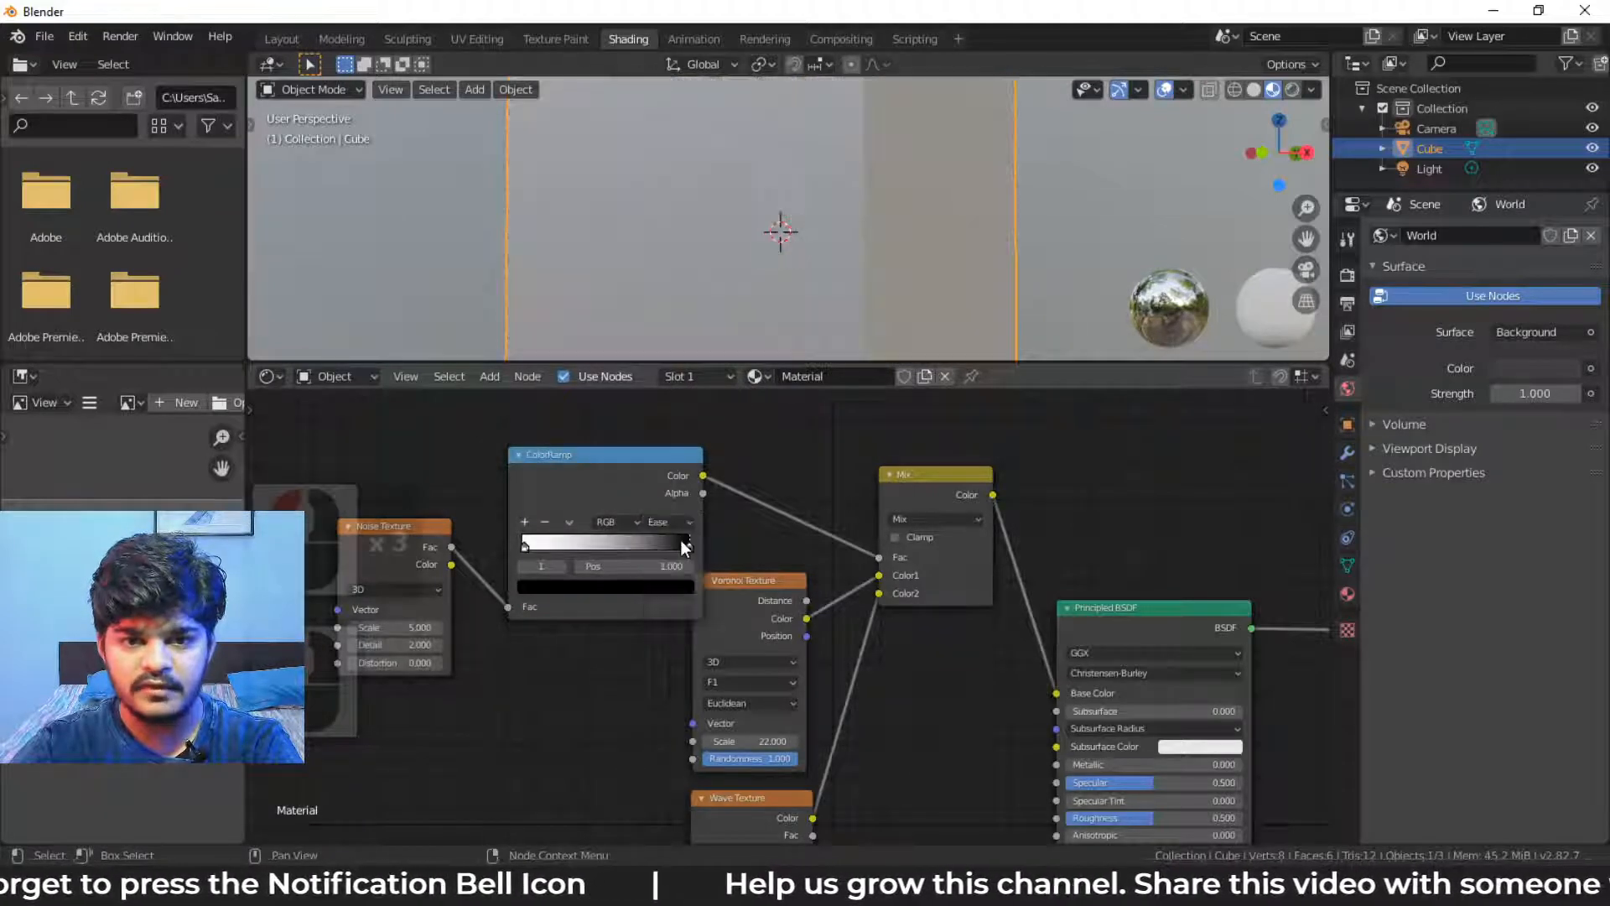
pyautogui.scroll(-2, 783, 219)
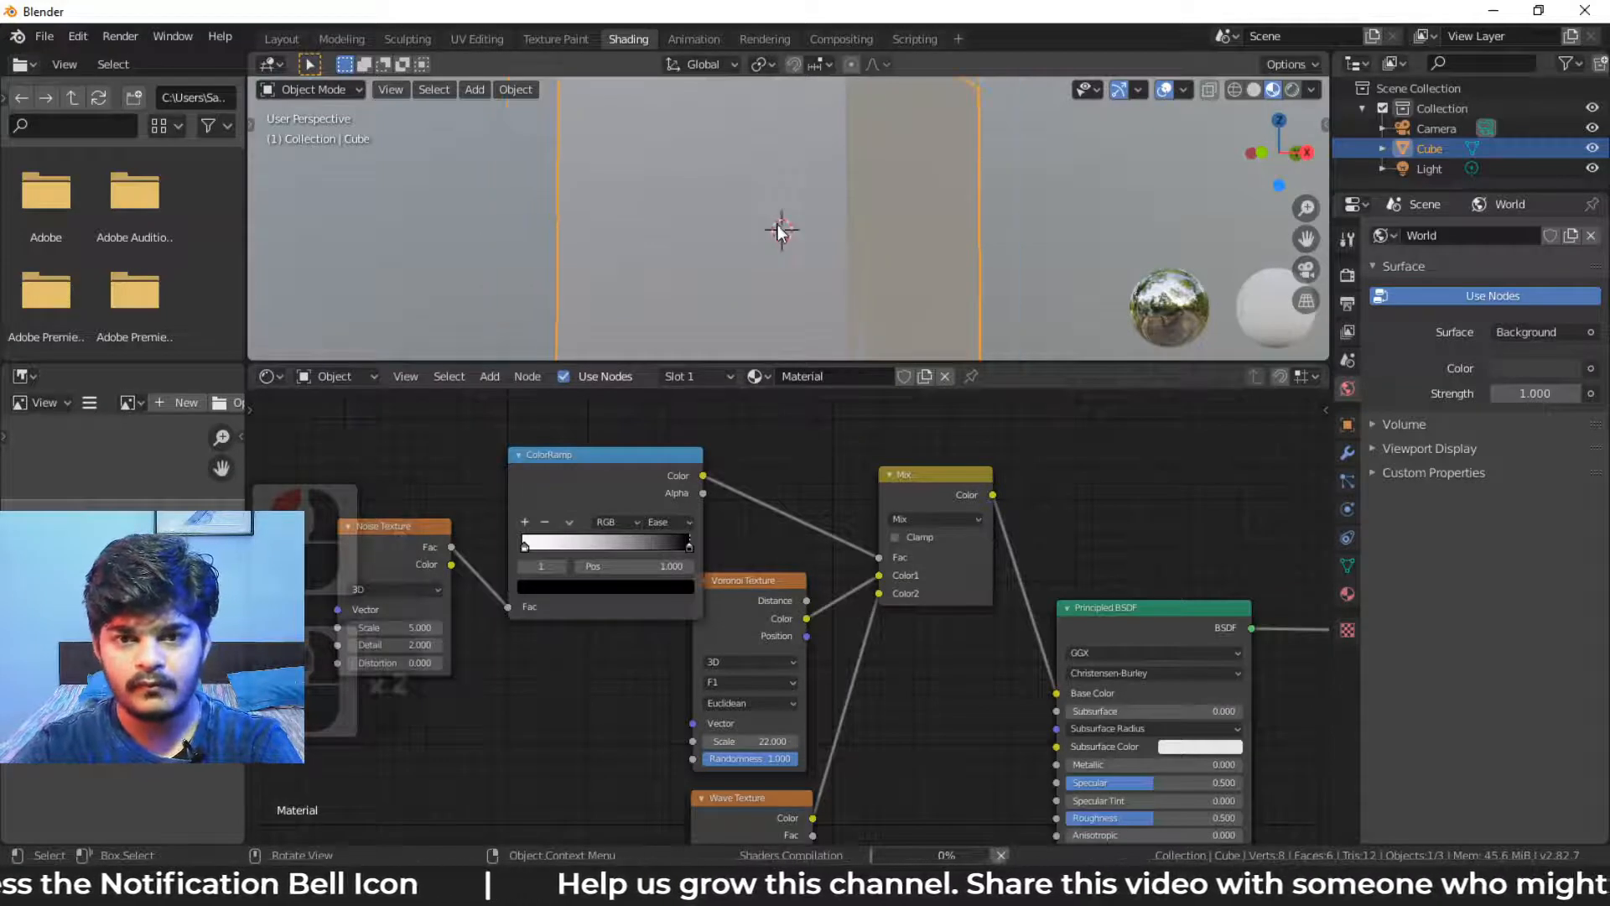
pyautogui.moveTo(783, 219); pyautogui.dragTo(814, 249, button='middle')
pyautogui.scroll(3, 784, 229)
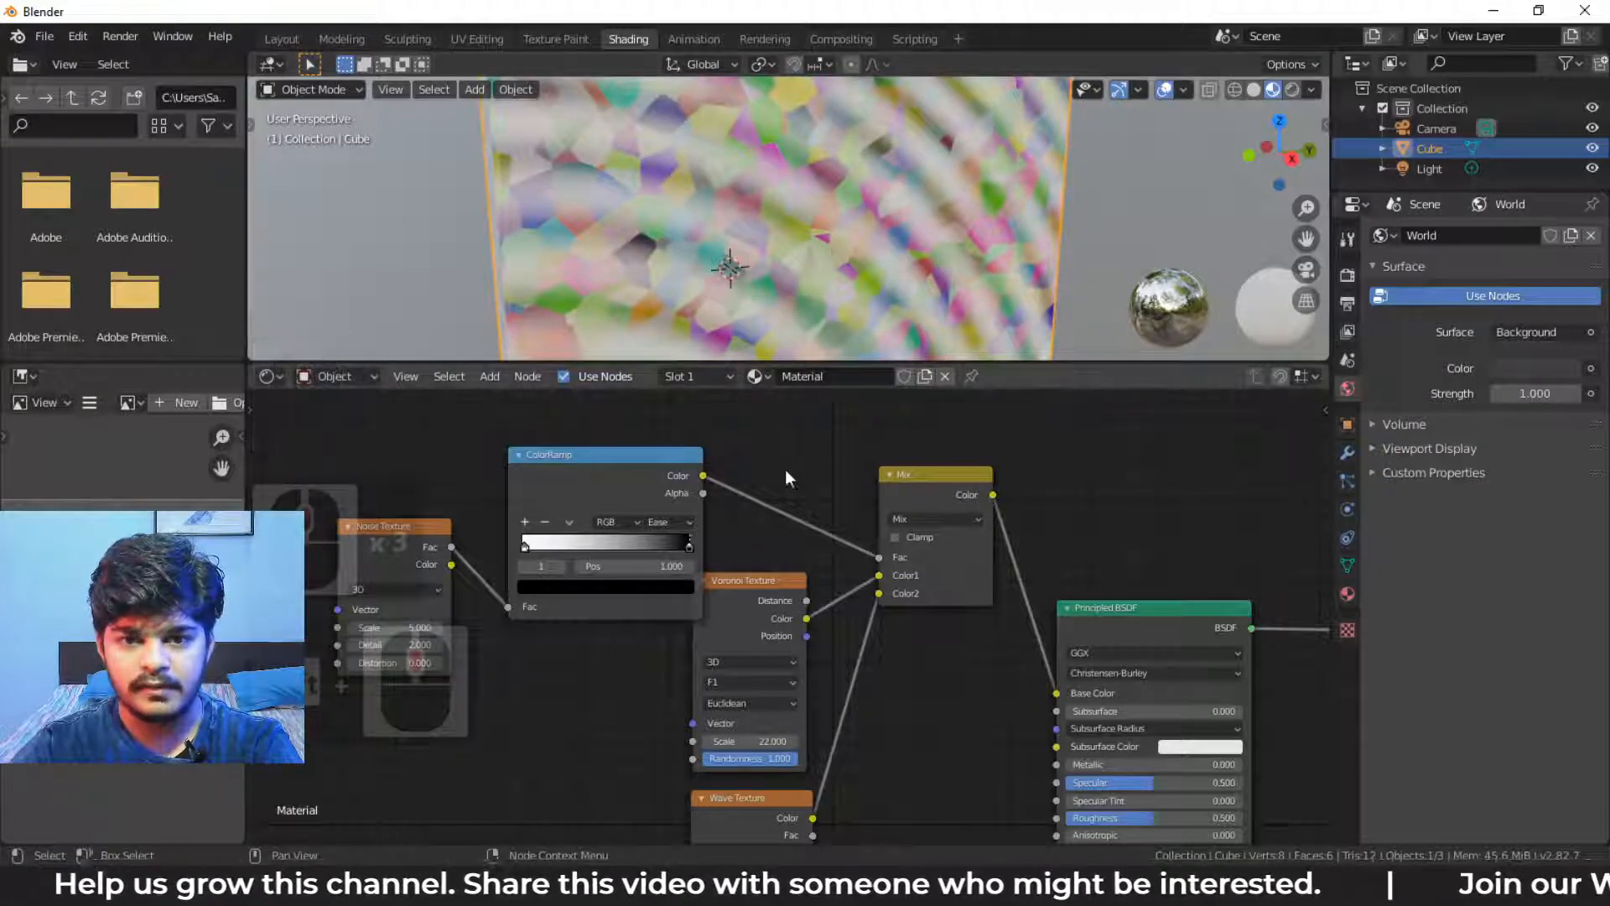
# Nudge the Mix node up, change its blending mode to Value and inspect the cube from several distances
pyautogui.moveTo(911, 473); pyautogui.dragTo(910, 459)
pyautogui.click(933, 506)
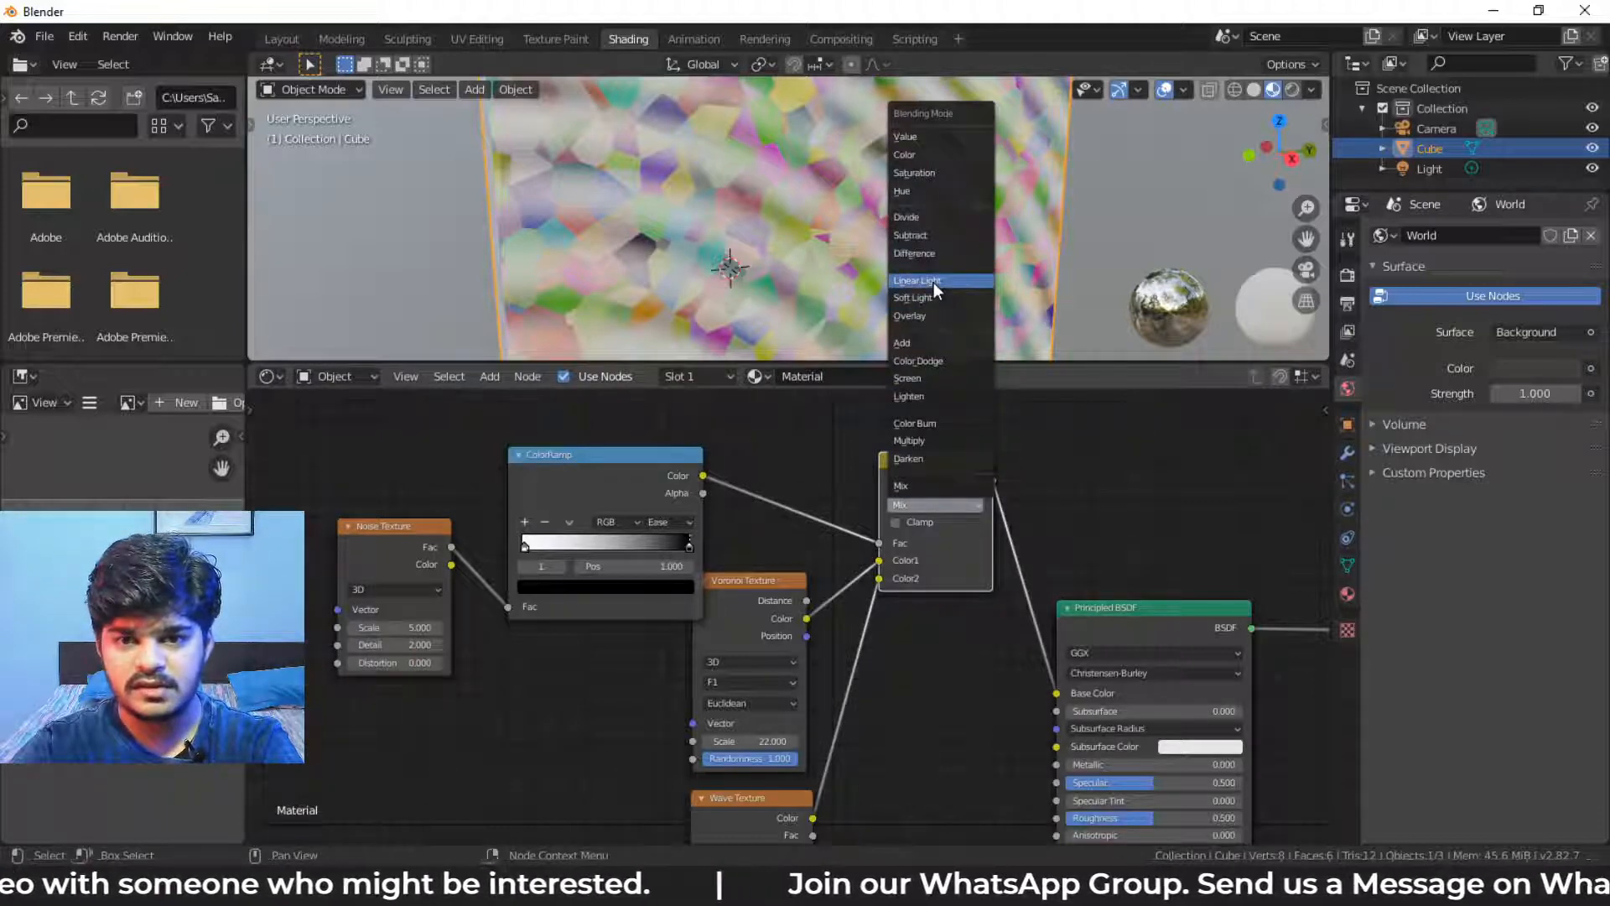
pyautogui.click(926, 139)
pyautogui.scroll(-2, 855, 461)
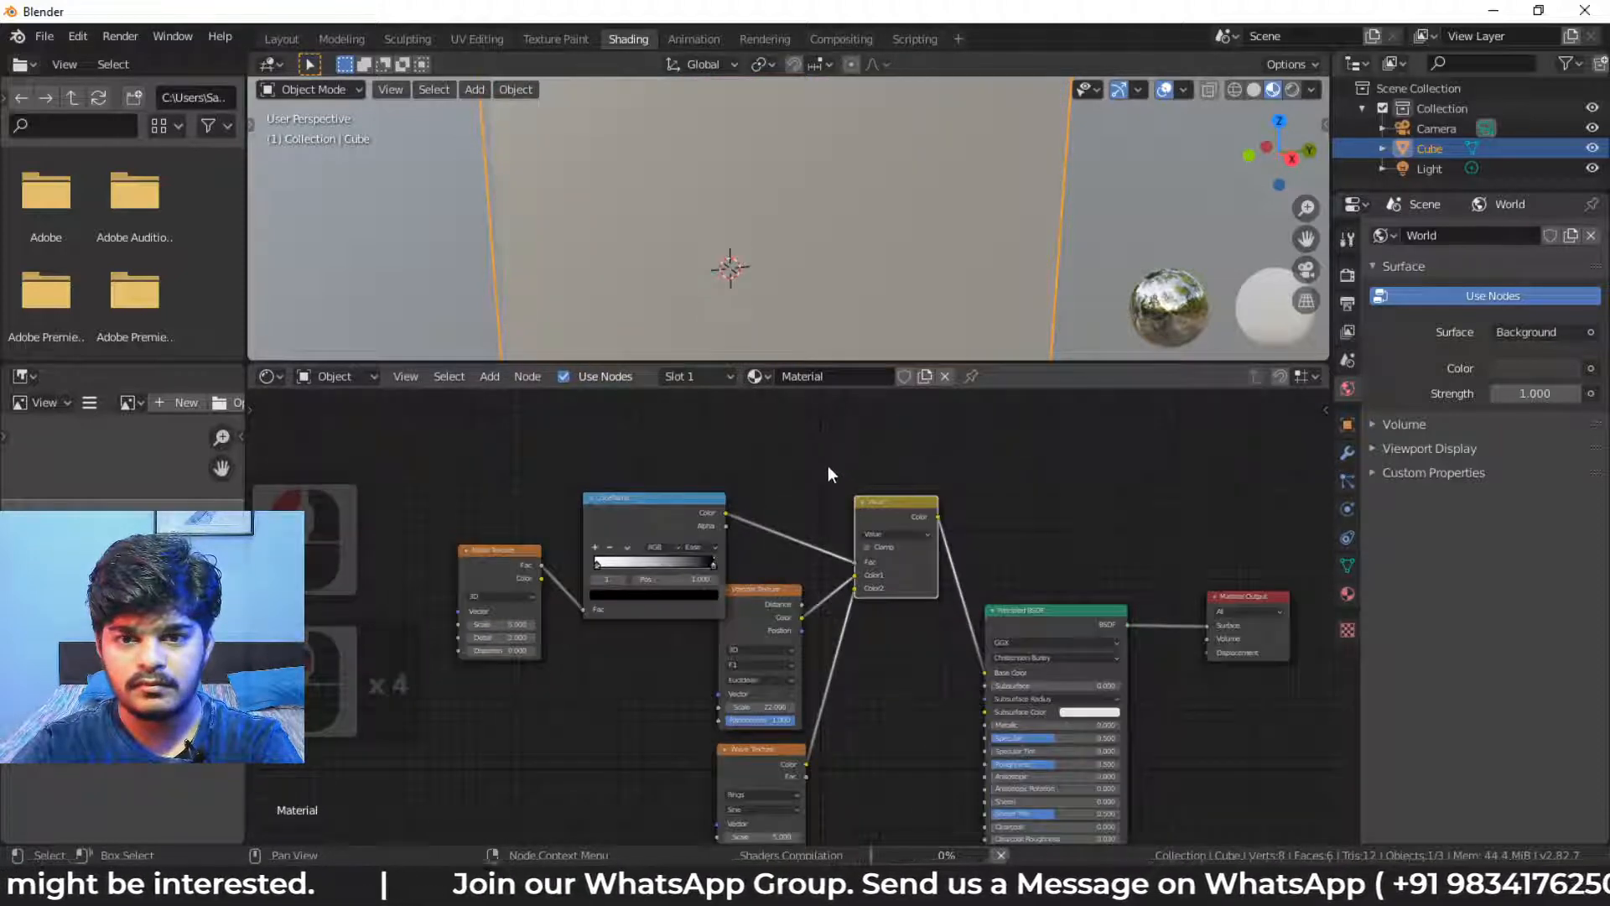
pyautogui.moveTo(828, 465)
pyautogui.mouseDown(button='middle')
pyautogui.moveTo(855, 443)
pyautogui.moveTo(828, 462)
pyautogui.mouseUp(button='middle')
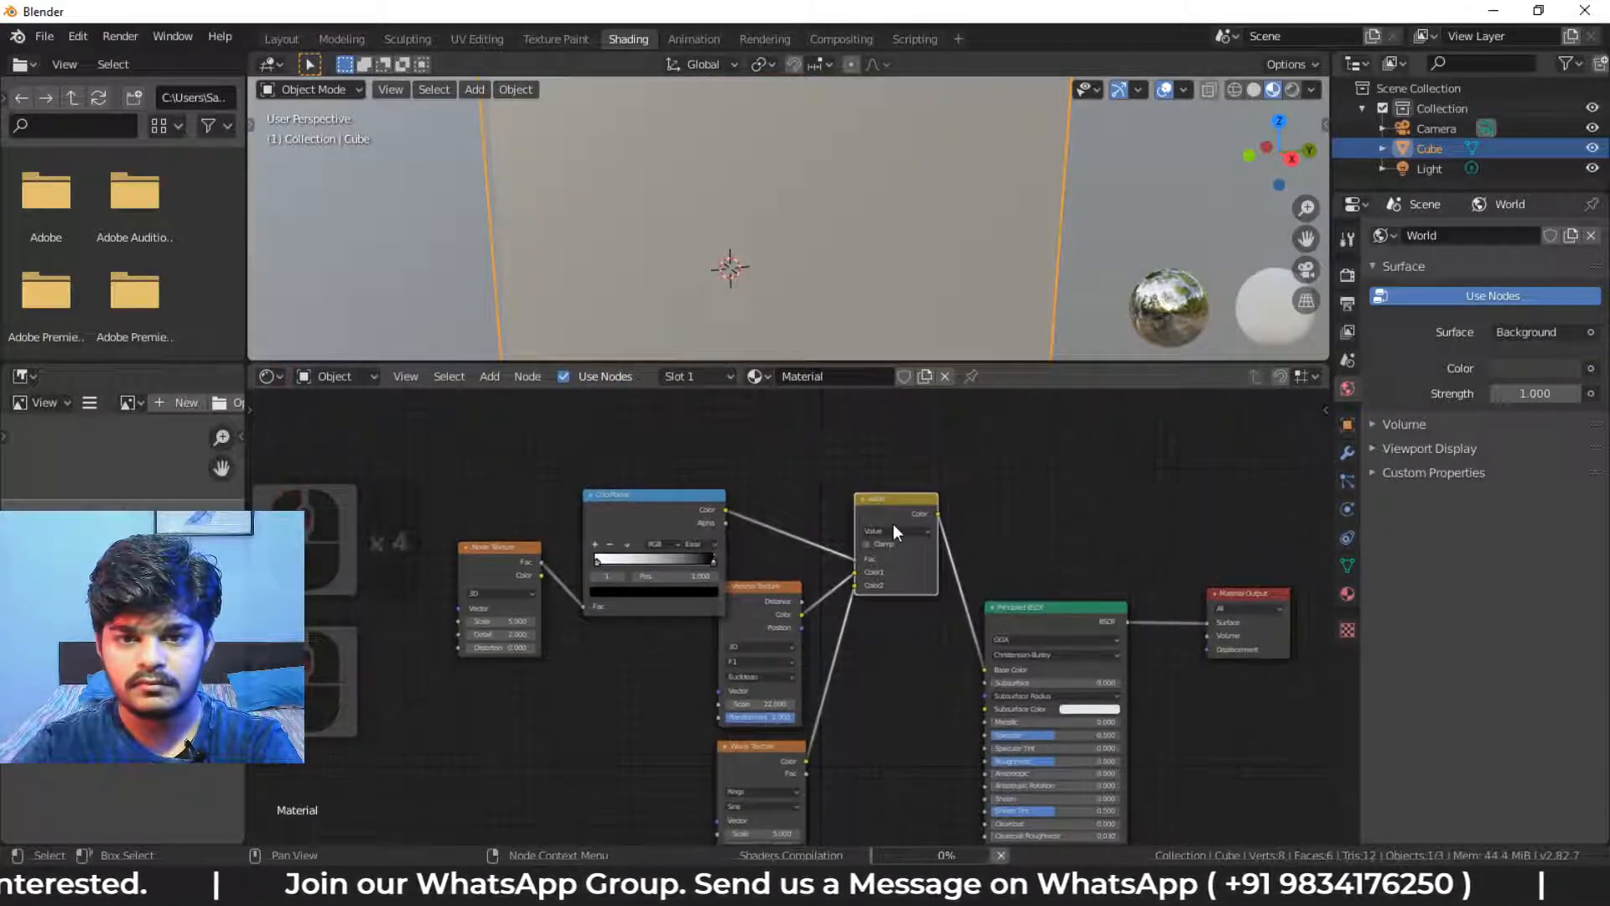
pyautogui.moveTo(745, 269); pyautogui.dragTo(767, 242, button='middle')
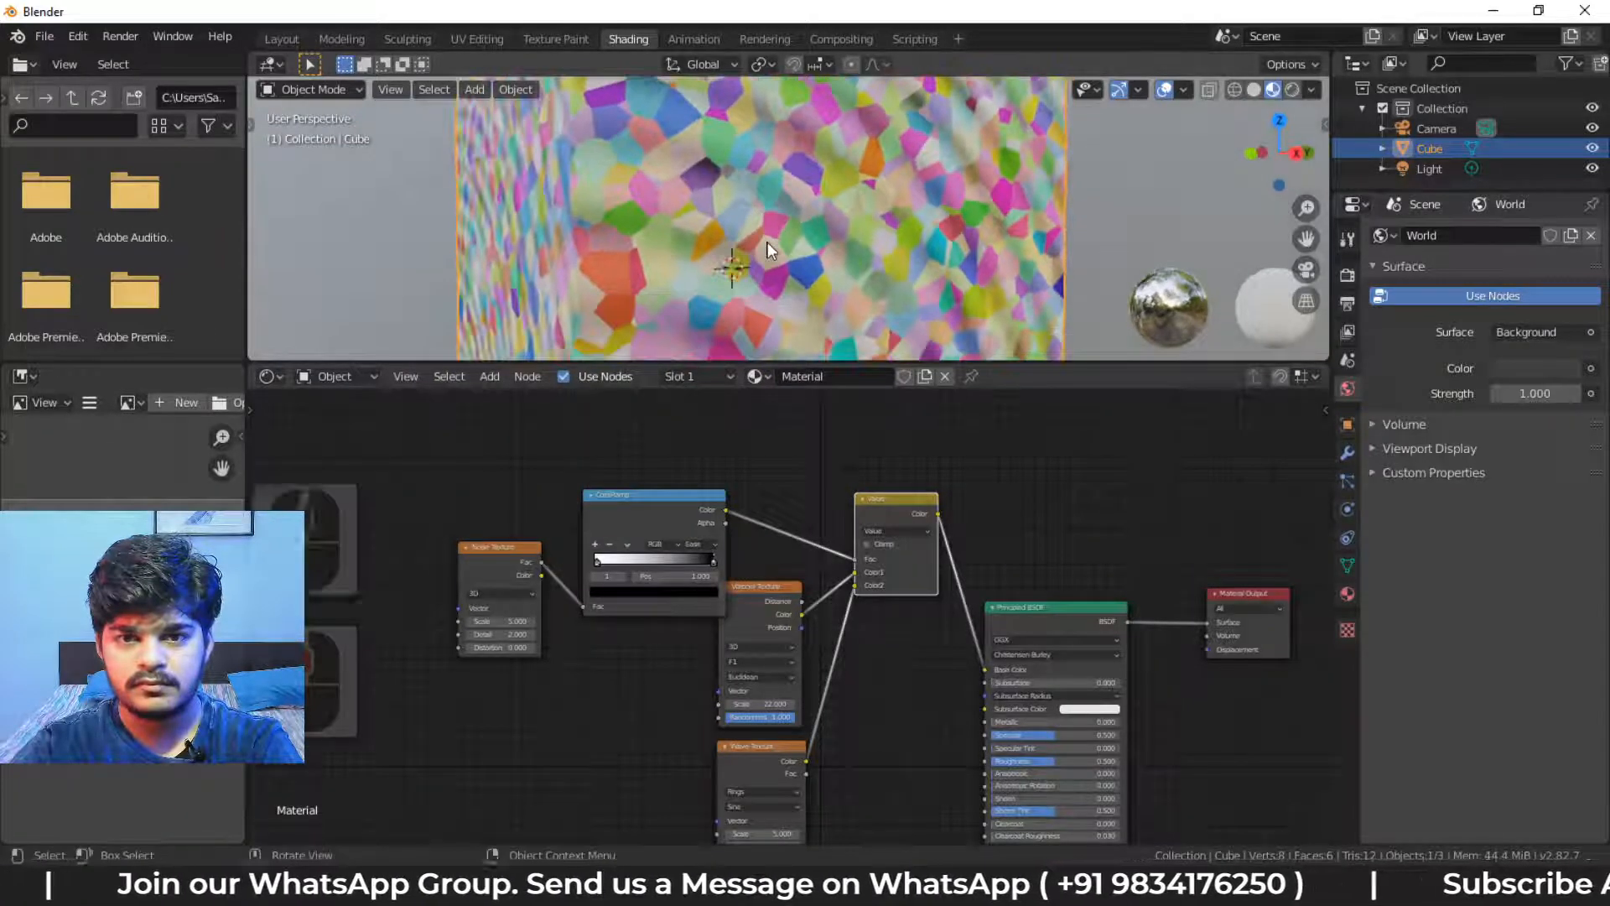
pyautogui.scroll(-4, 732, 275)
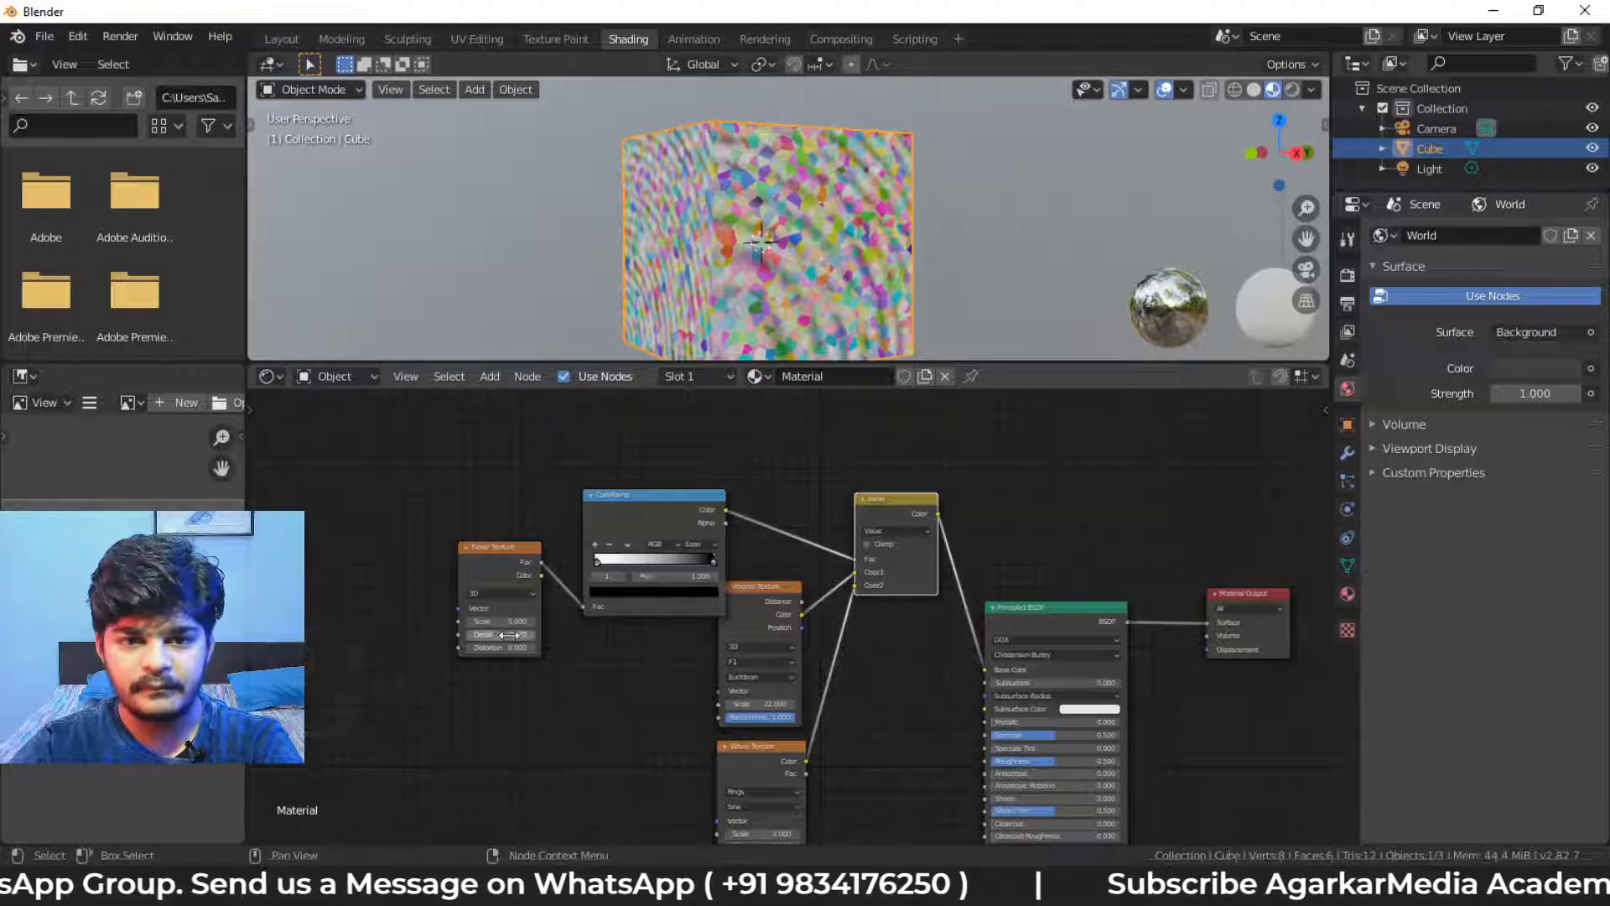
# Increase the Noise Texture's Scale considerably to refine the noise that drives the blend factor
pyautogui.moveTo(499, 621)
pyautogui.mouseDown()
pyautogui.moveTo(535, 620)
pyautogui.moveTo(522, 601)
pyautogui.mouseUp()
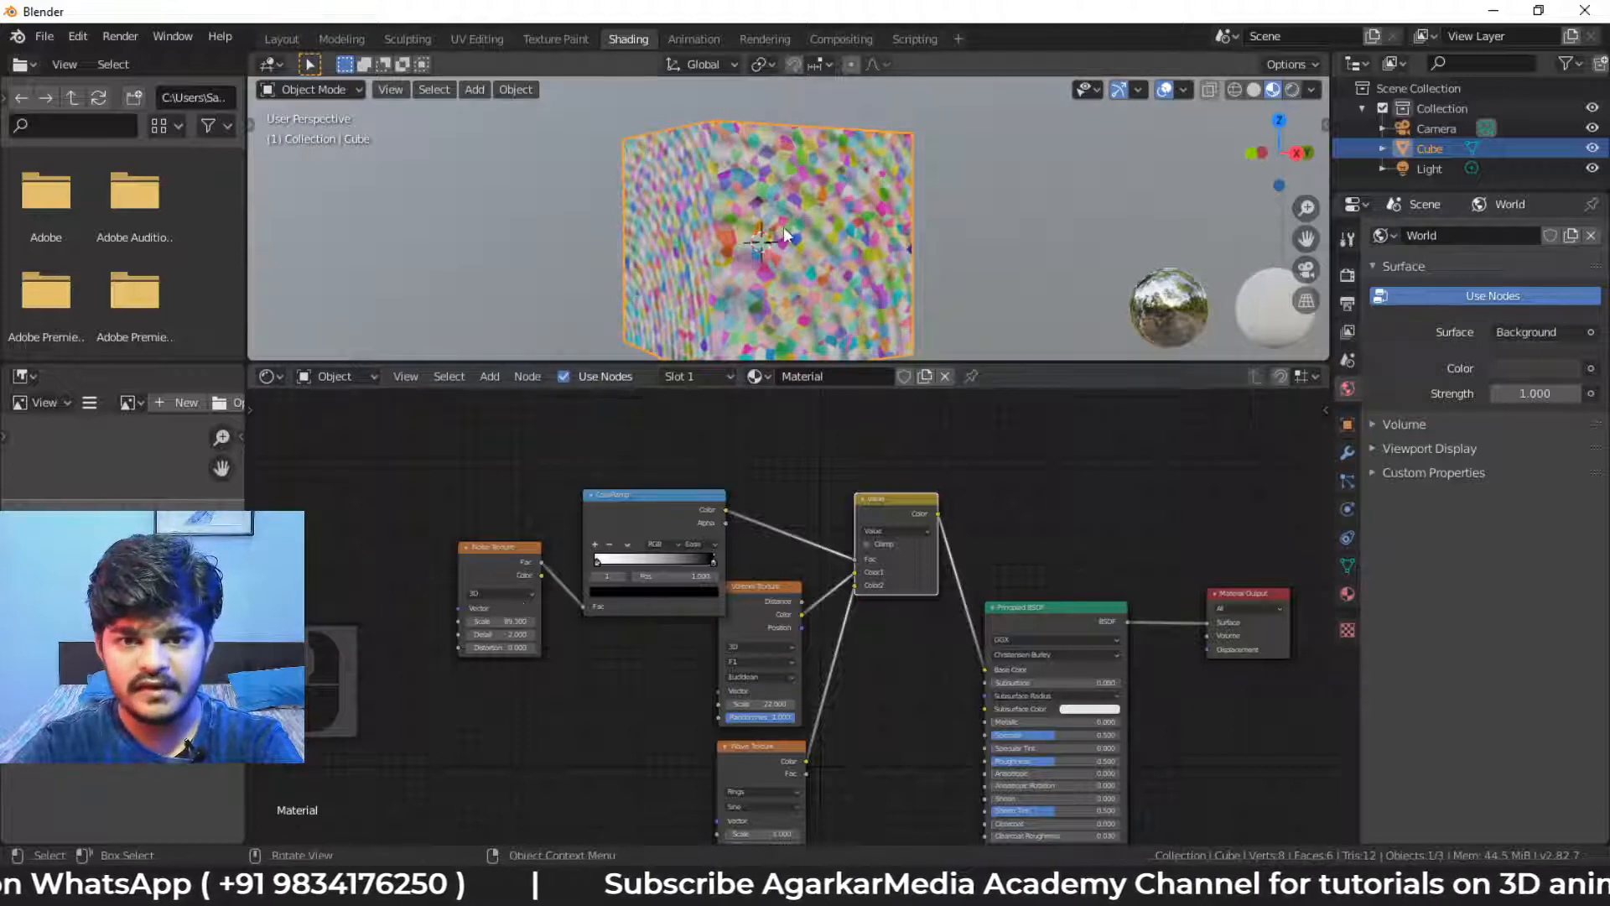